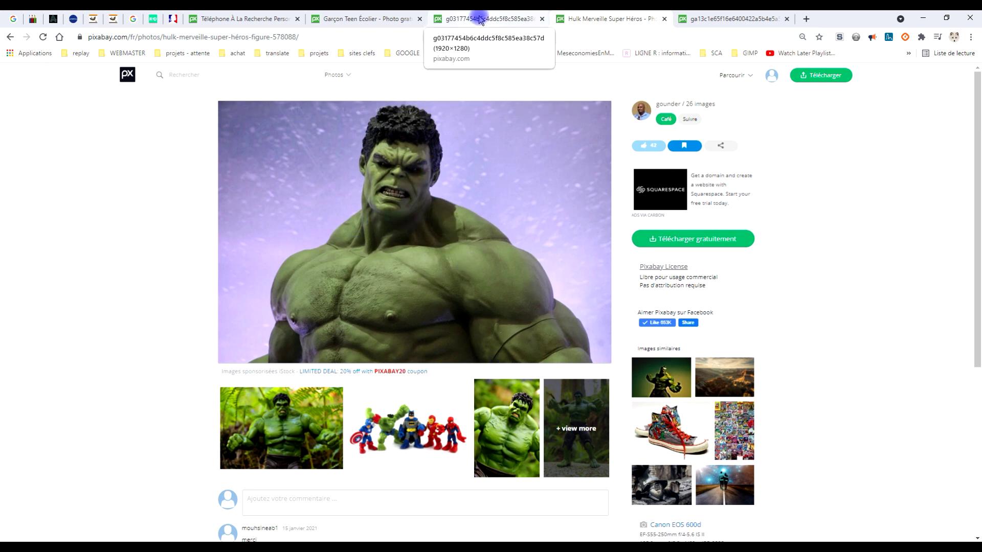
Browse the phone, Hulk and angry boy photo pages, dismissing the author thank-you message.
left_click(238, 19)
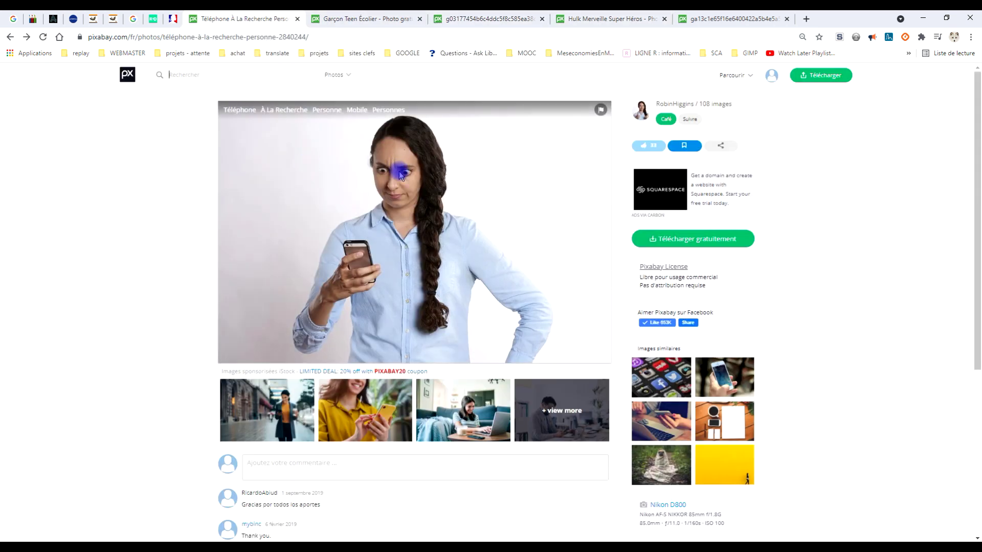
left_click(584, 20)
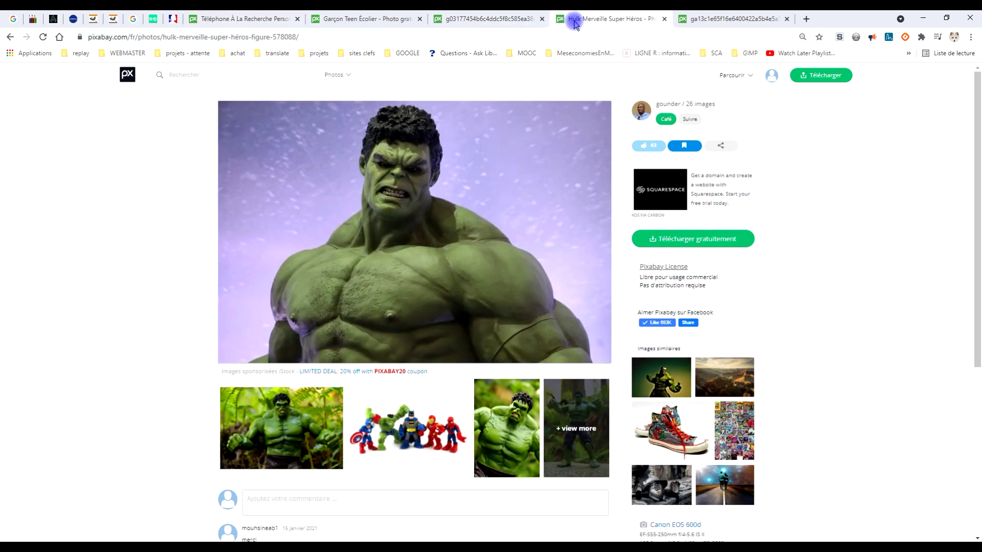
left_click(378, 19)
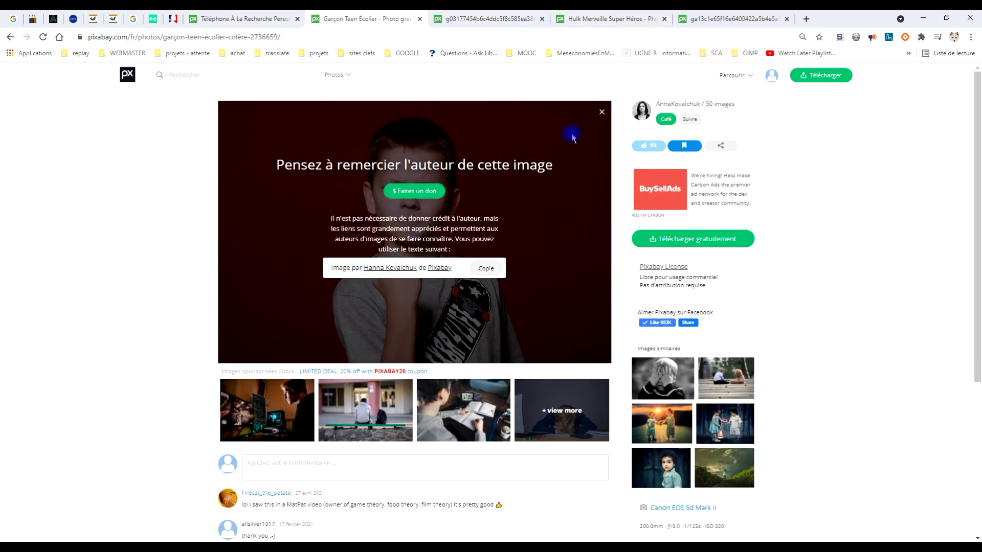
left_click(601, 112)
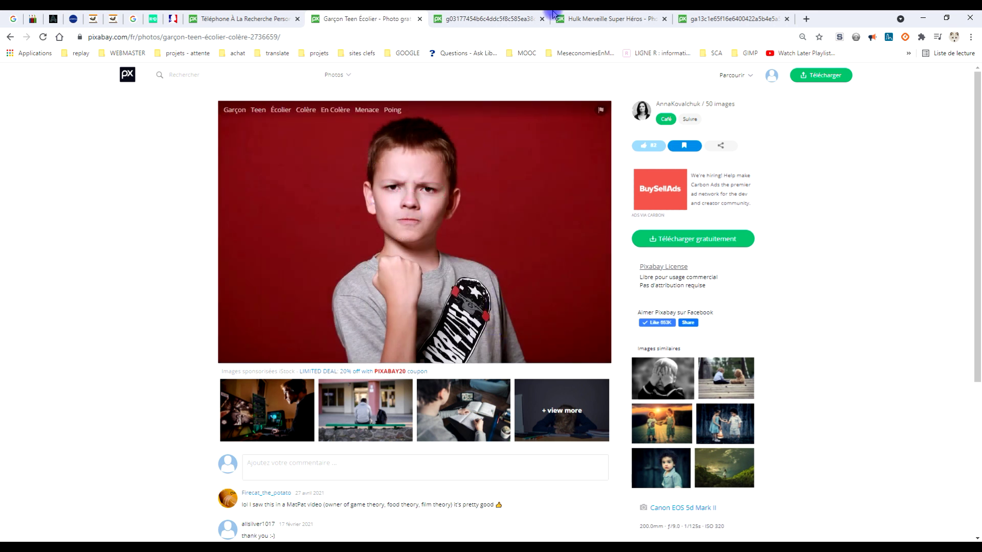
left_click(584, 19)
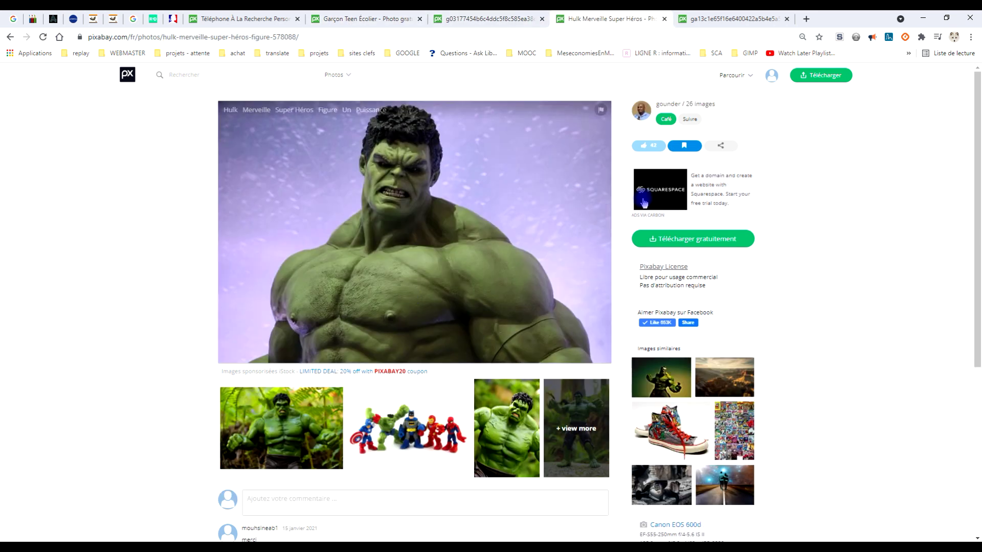
Choose the 1920×1280 download size for the Hulk photo.
left_click(693, 239)
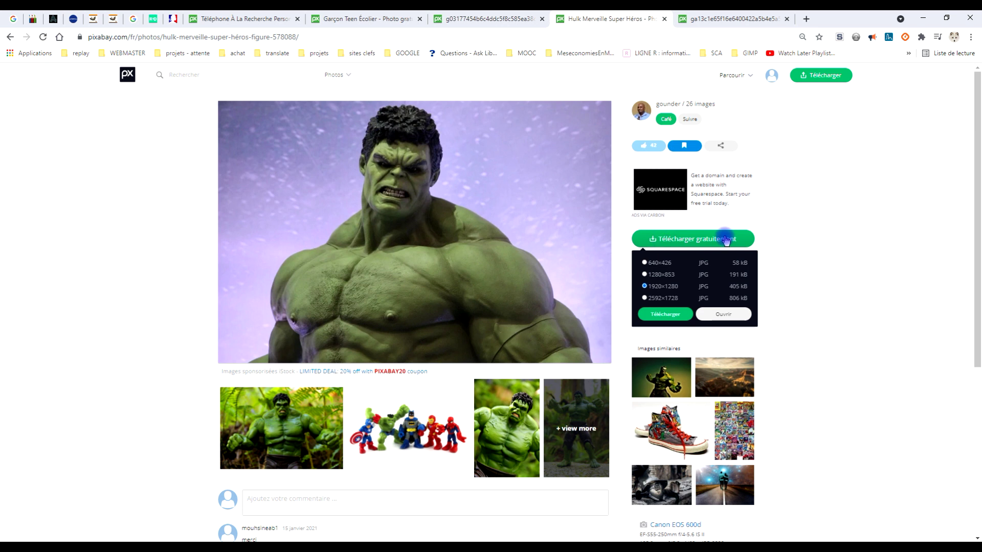
left_click(658, 149)
left_click(647, 289)
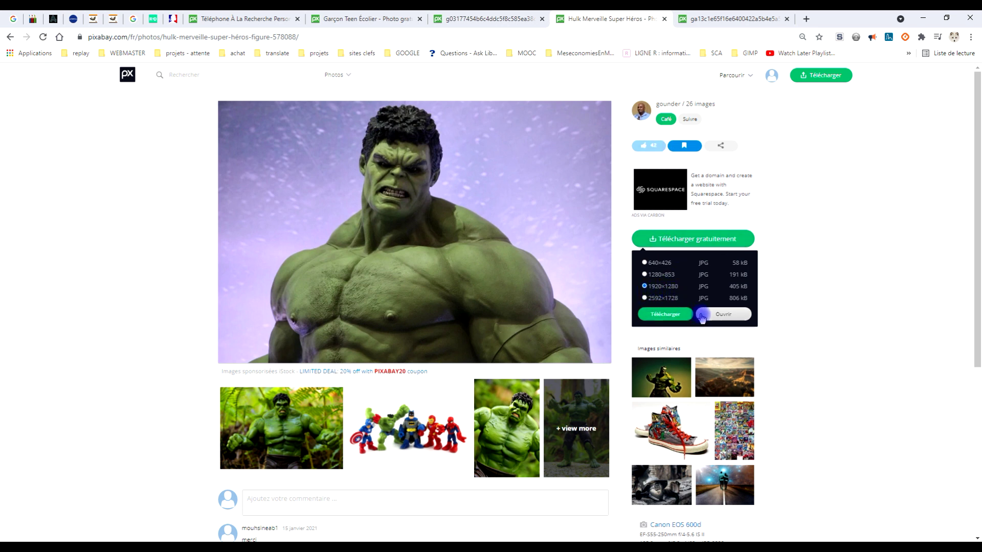
Copy the full-size Hulk image with Copier l'image and bring GIMP to the front.
left_click(707, 19)
right_click(491, 198)
left_click(513, 235)
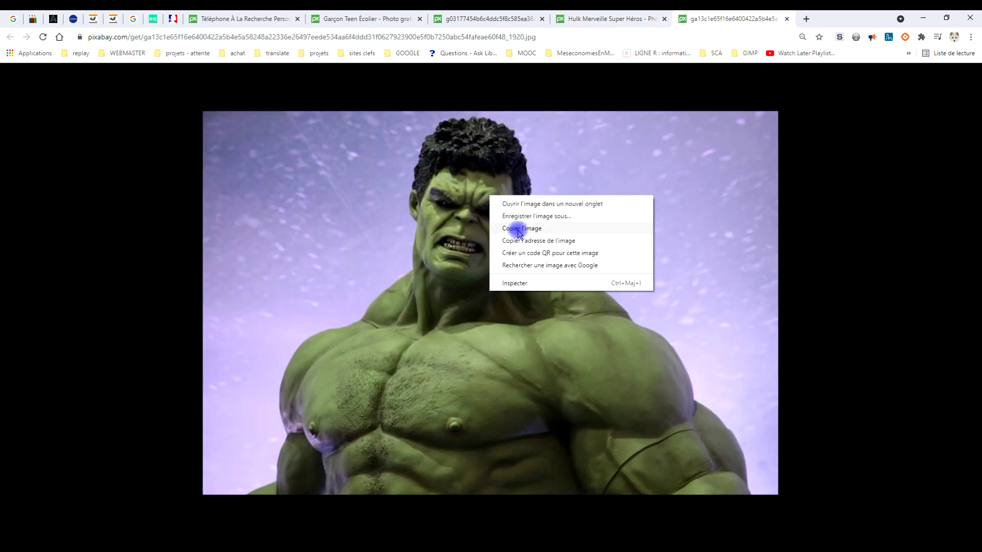
left_click(519, 233)
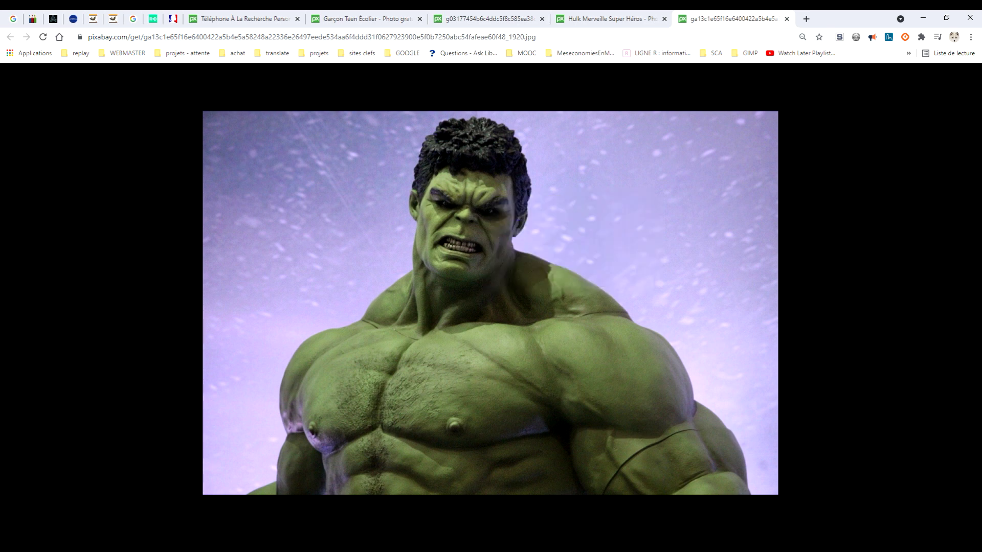
key("alt+Tab")
left_click(37, 28)
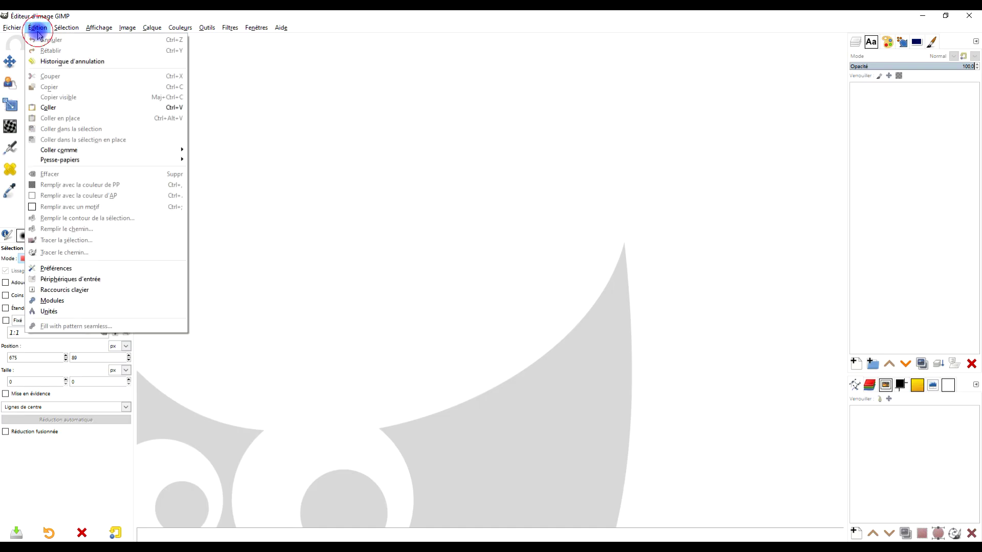
Paste the copied Hulk photo as a new 1920×1280 GIMP image, then return to Chrome.
left_click(73, 150)
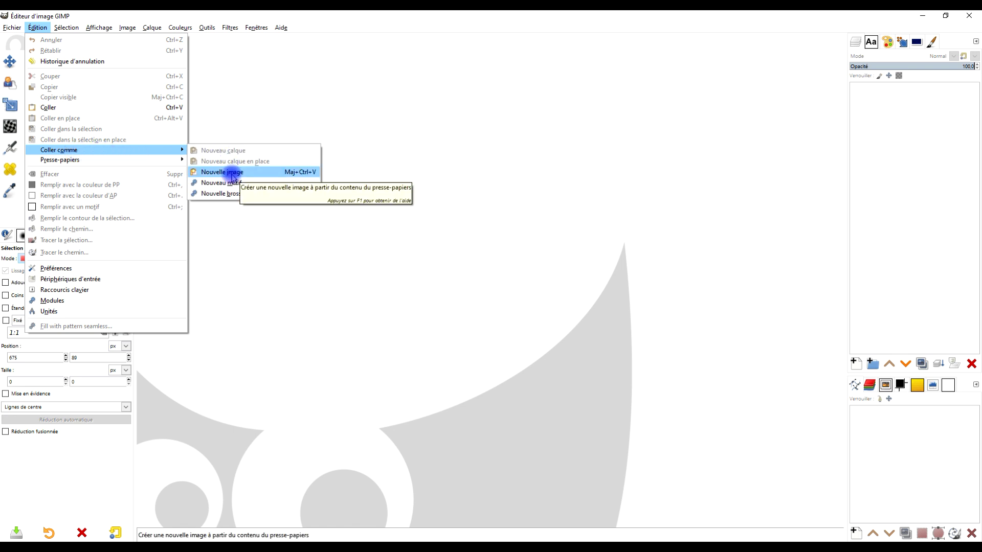
left_click(233, 174)
left_click(49, 531)
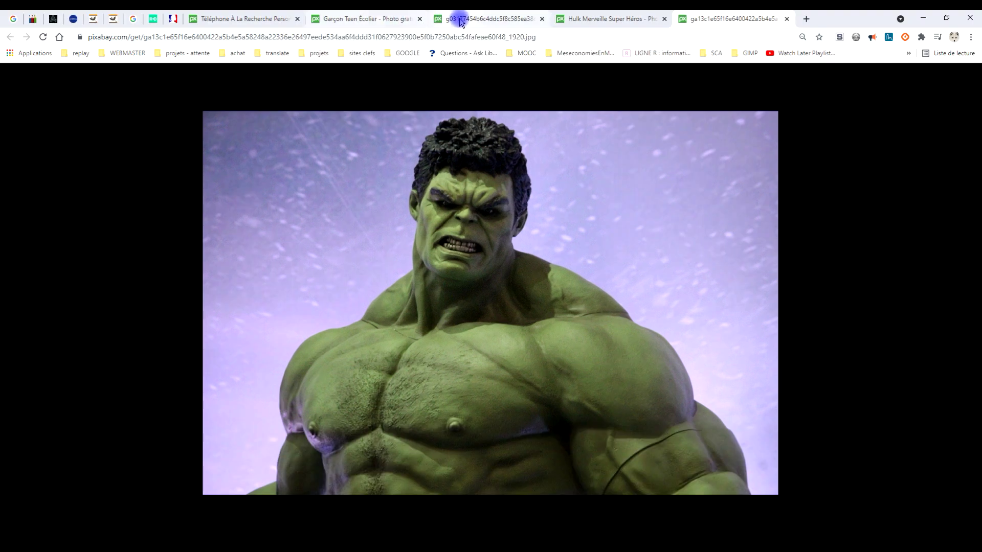
Open the angry boy photo full-size at 1920×1280, copy it, and return to GIMP.
left_click(366, 19)
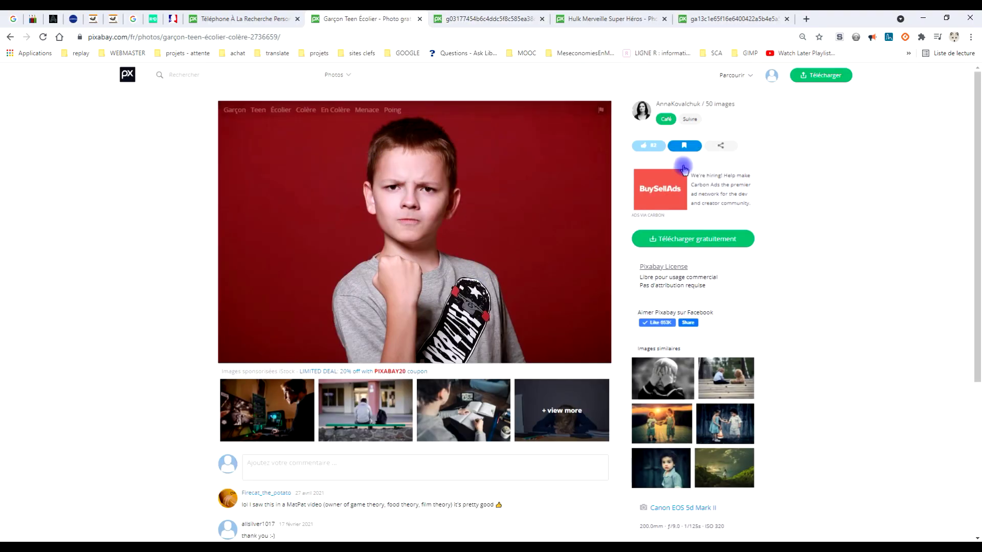
left_click(707, 239)
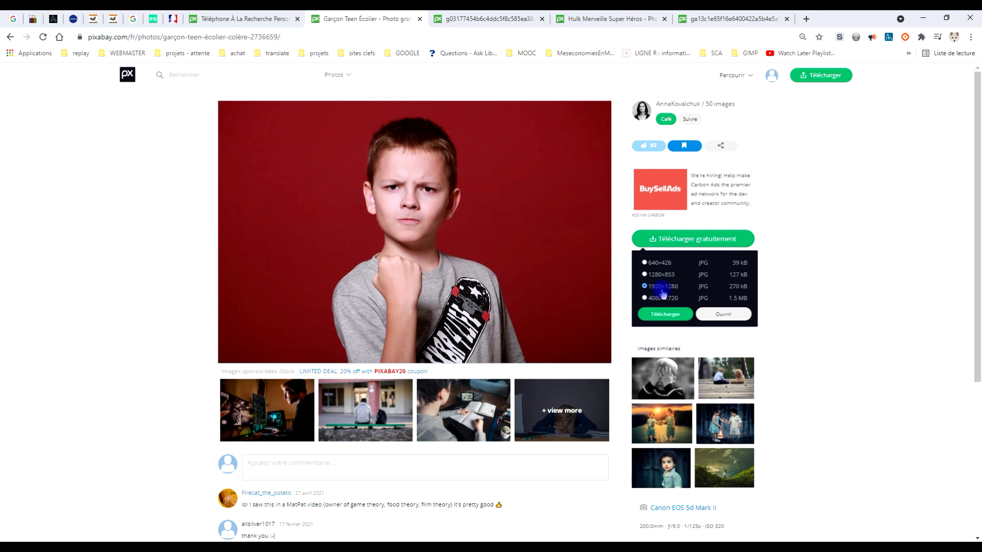
left_click(723, 314)
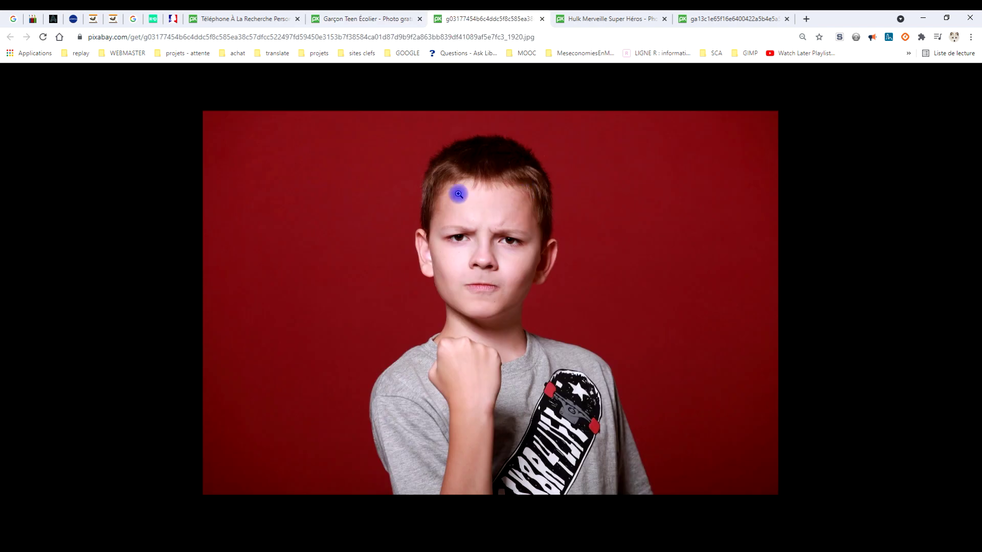
right_click(459, 196)
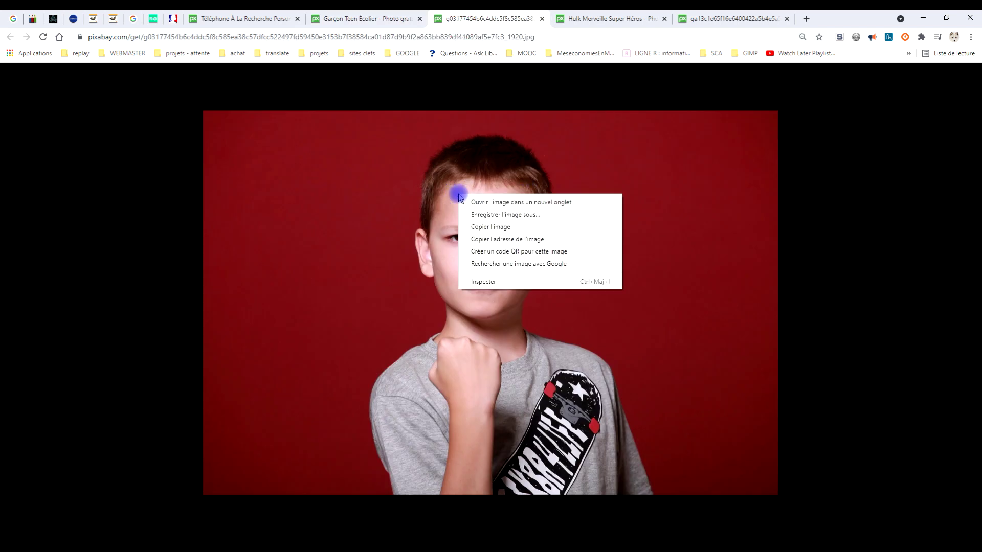
left_click(484, 227)
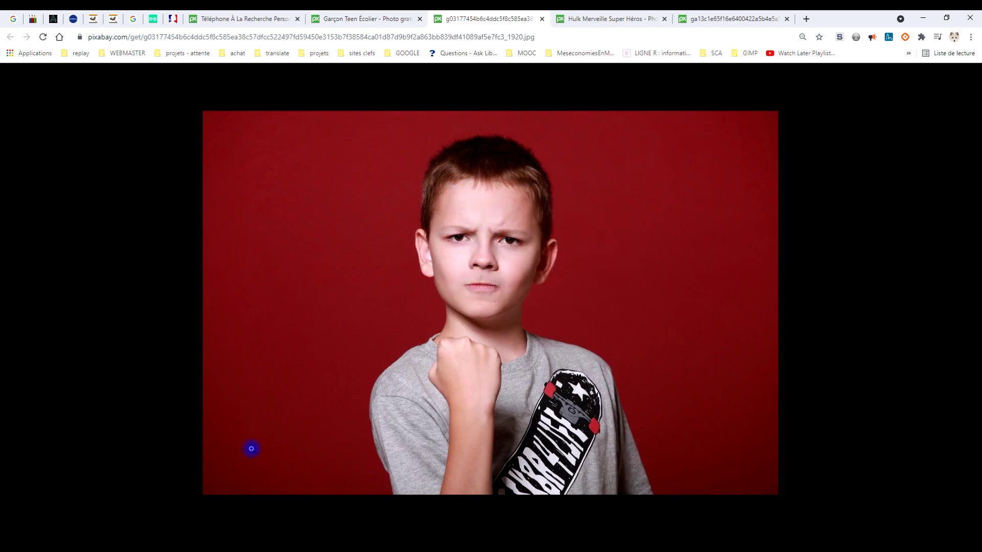
left_click(158, 541)
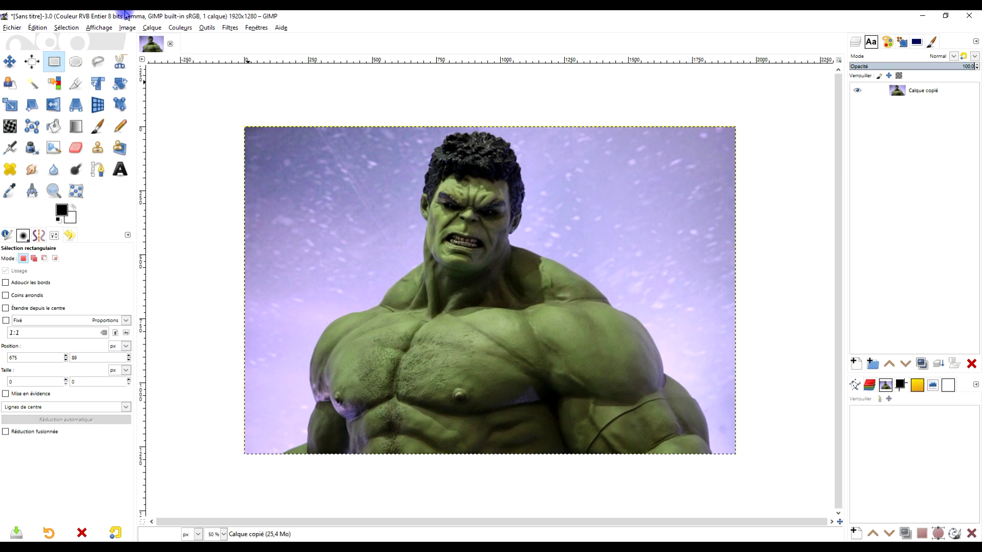
Paste the boy photo as a new layer above the Hulk layer.
left_click(32, 28)
mouse_move(59, 149)
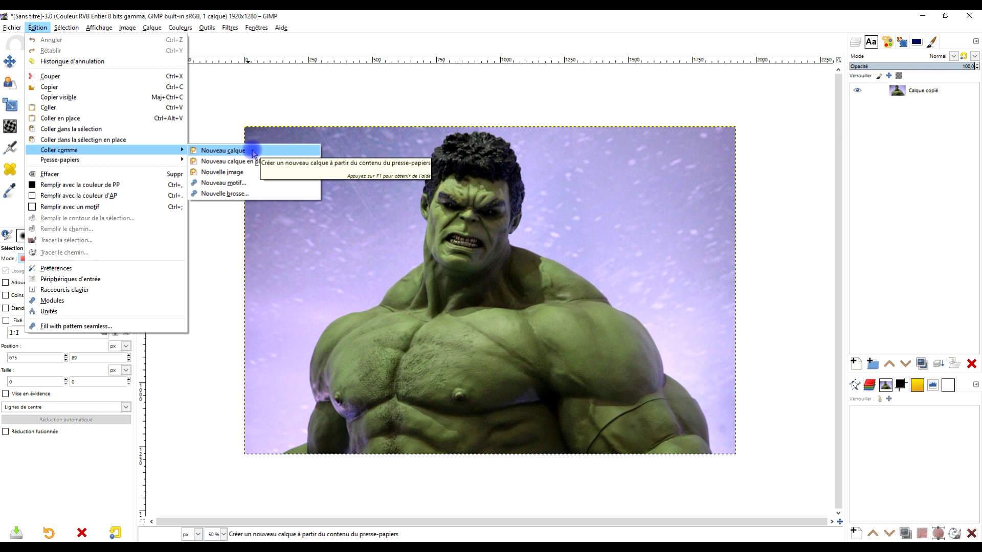
left_click(255, 151)
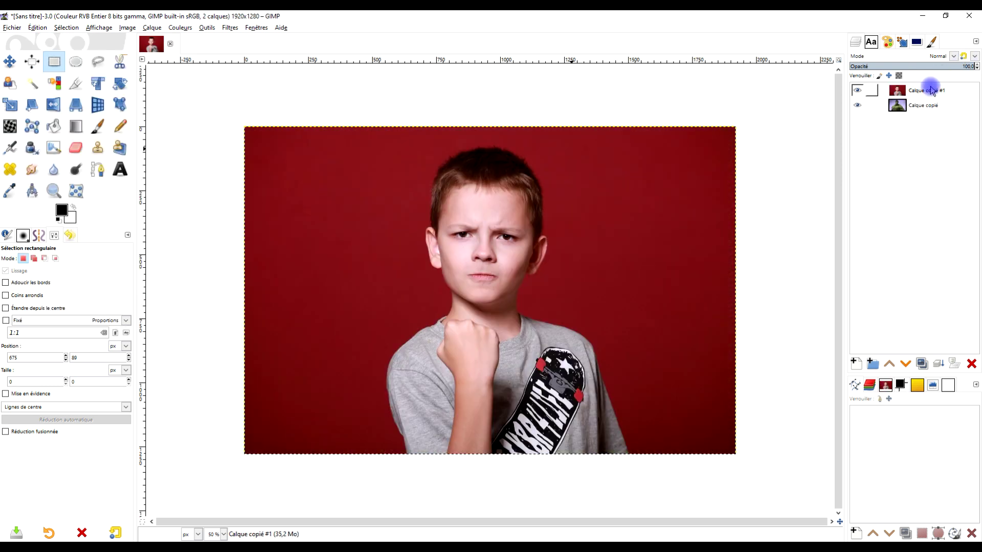
left_click(912, 92)
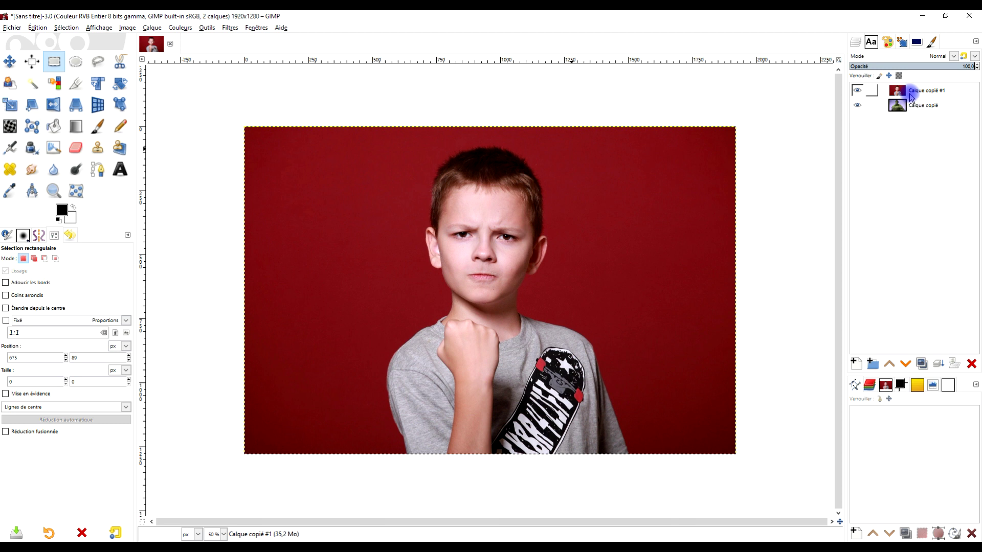
left_click(908, 108)
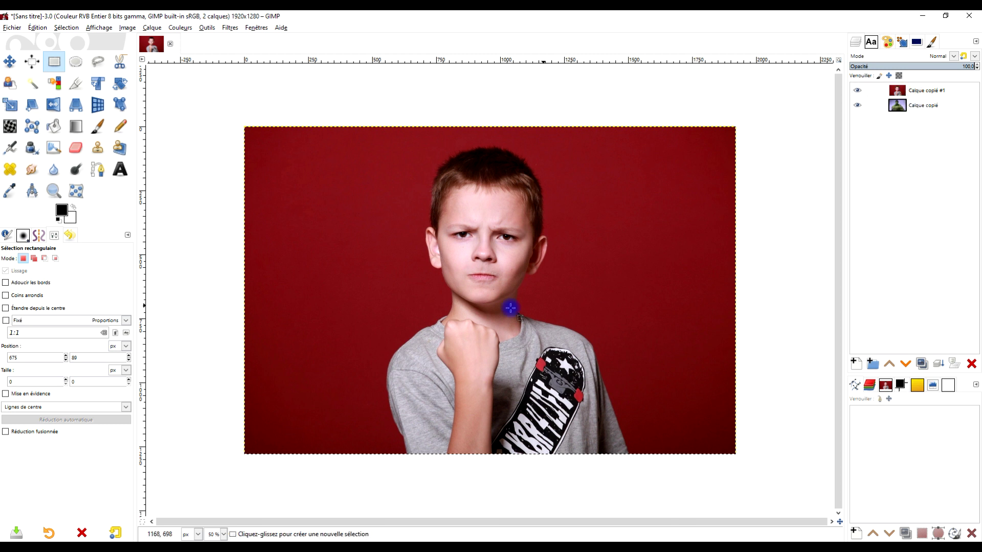
Hide the boy layer to check the Hulk beneath, then show it again.
scroll(558, 245, "up", 1)
scroll(560, 341, "up", 1)
scroll(559, 340, "down", 1)
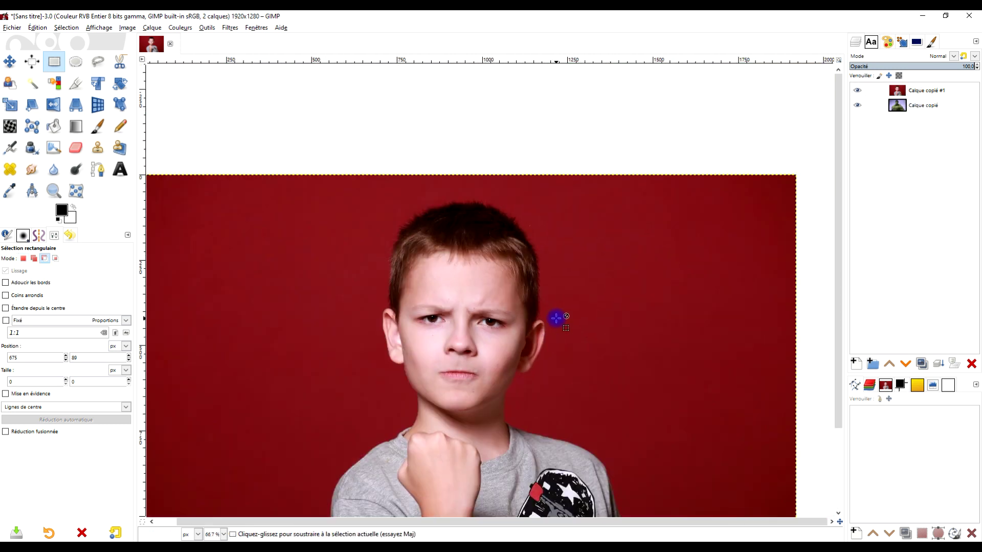
left_click(857, 91)
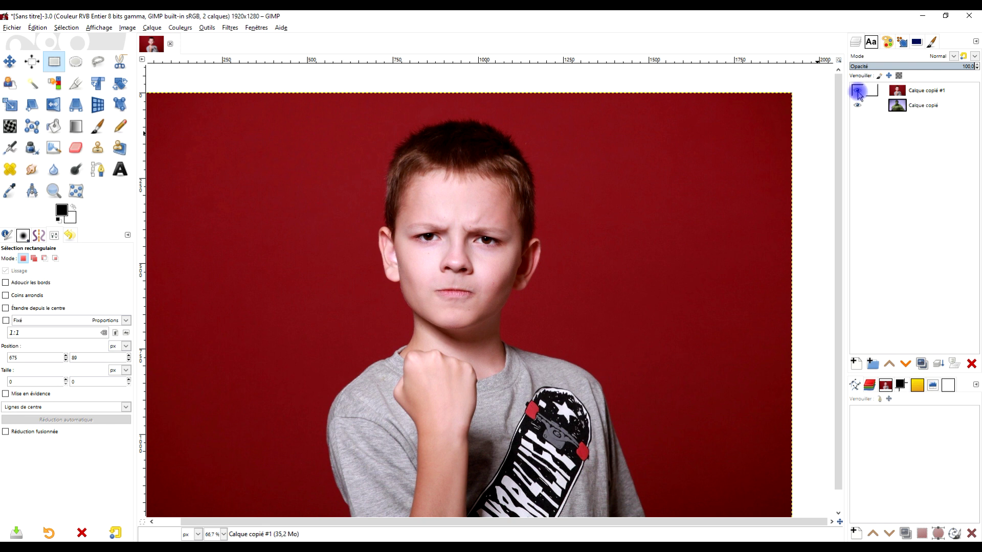
left_click(857, 92)
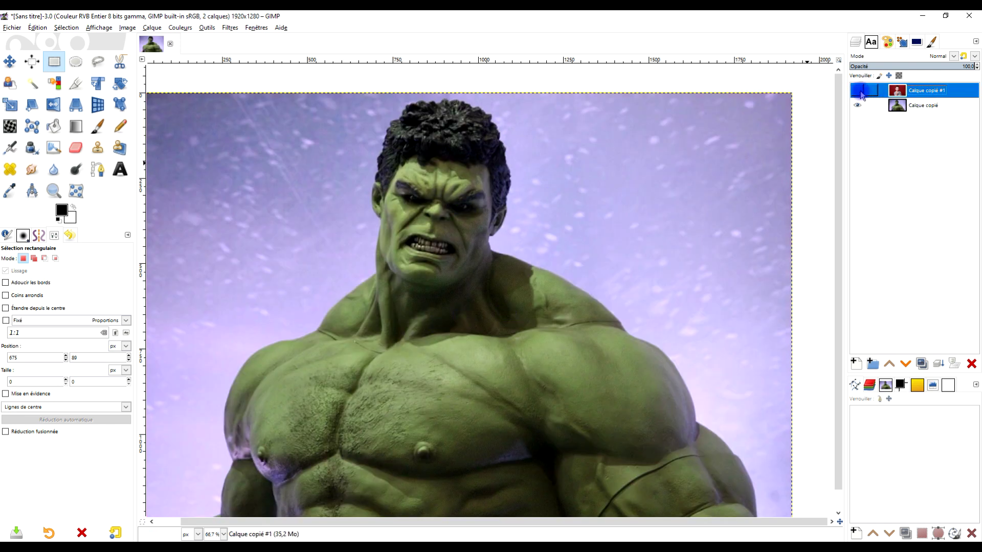
left_click(857, 91)
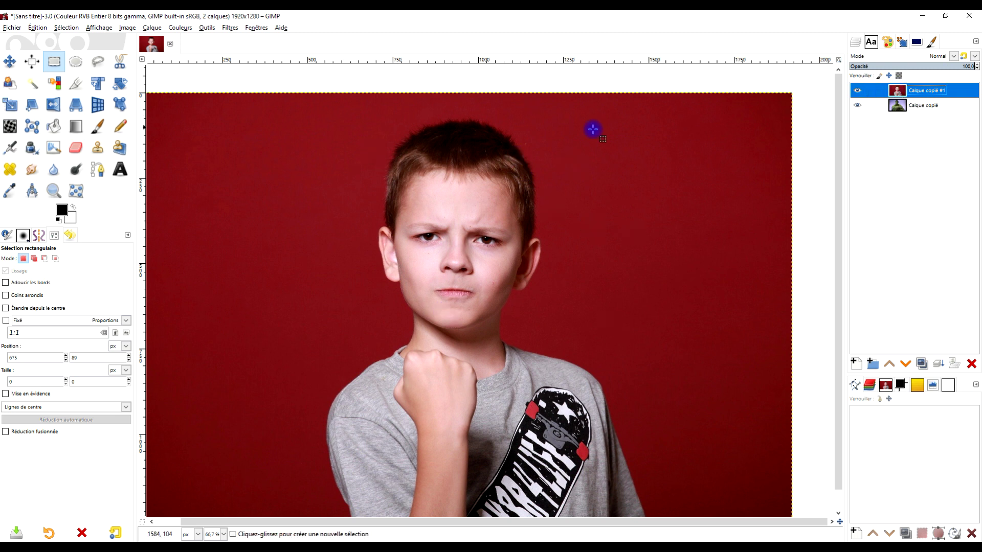
Fuzzy-select the boy layer's red background at threshold 15.5, leaving the lower corners unselected.
left_click(31, 83)
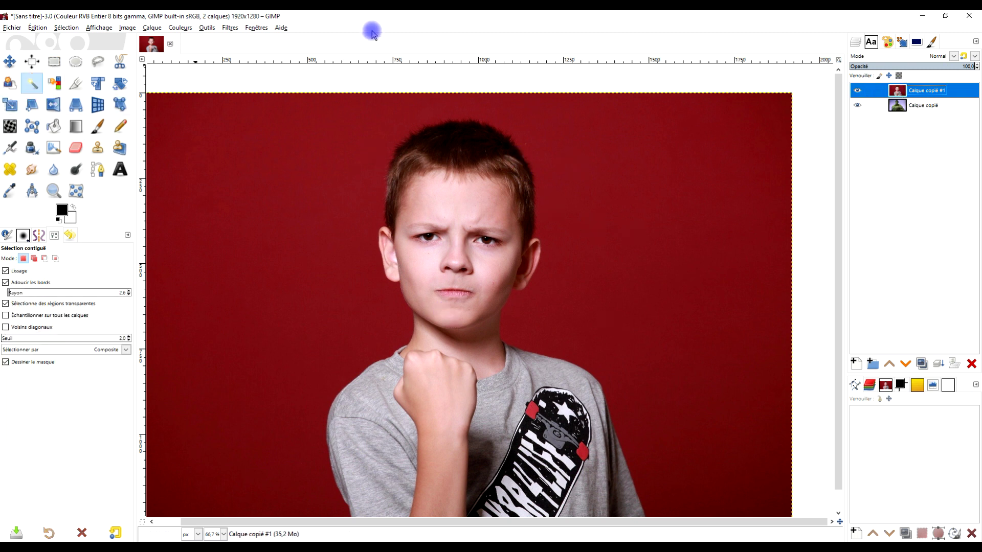
scroll(585, 178, "down", 1)
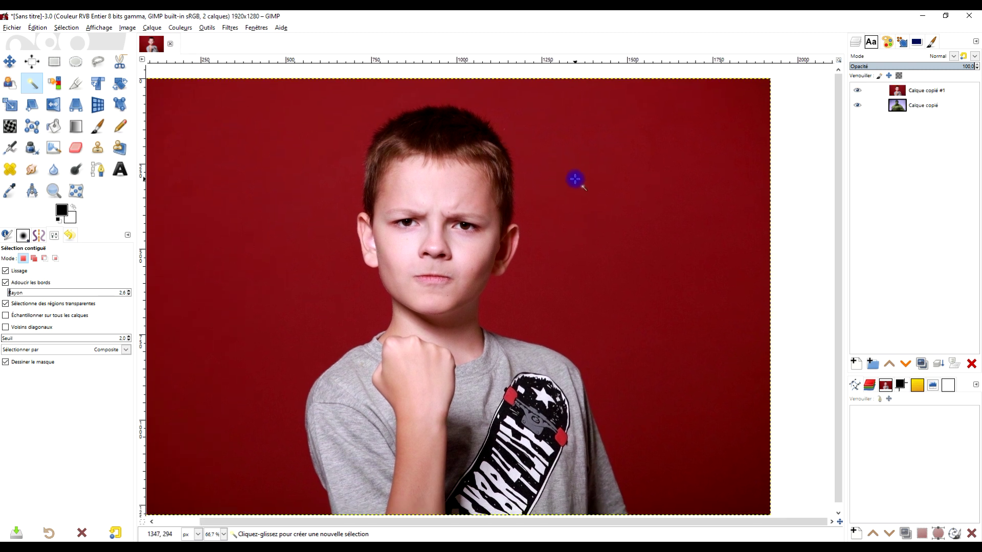
left_click_drag(548, 187, 551, 184)
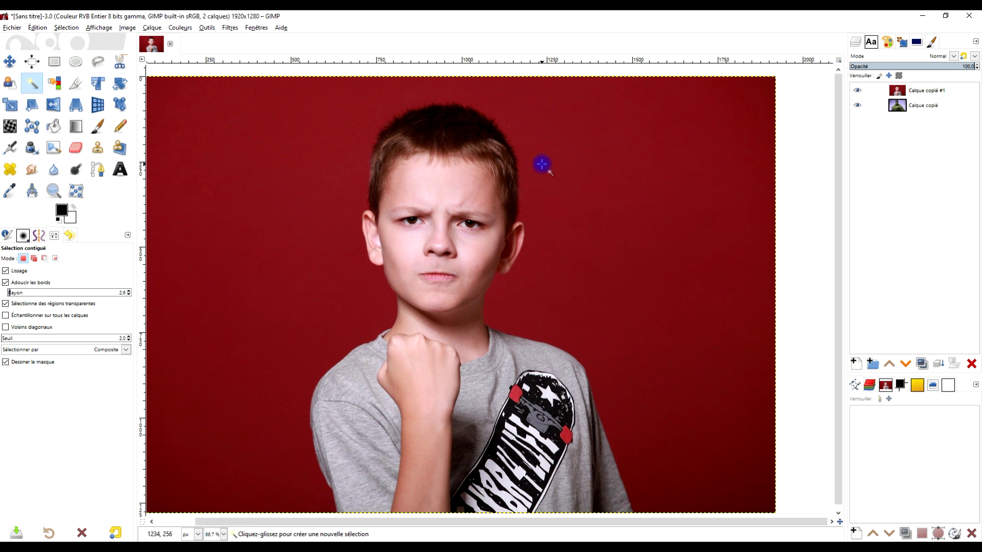
mouse_move(541, 166)
left_mouse_down()
mouse_move(541, 181)
mouse_move(543, 166)
left_mouse_up()
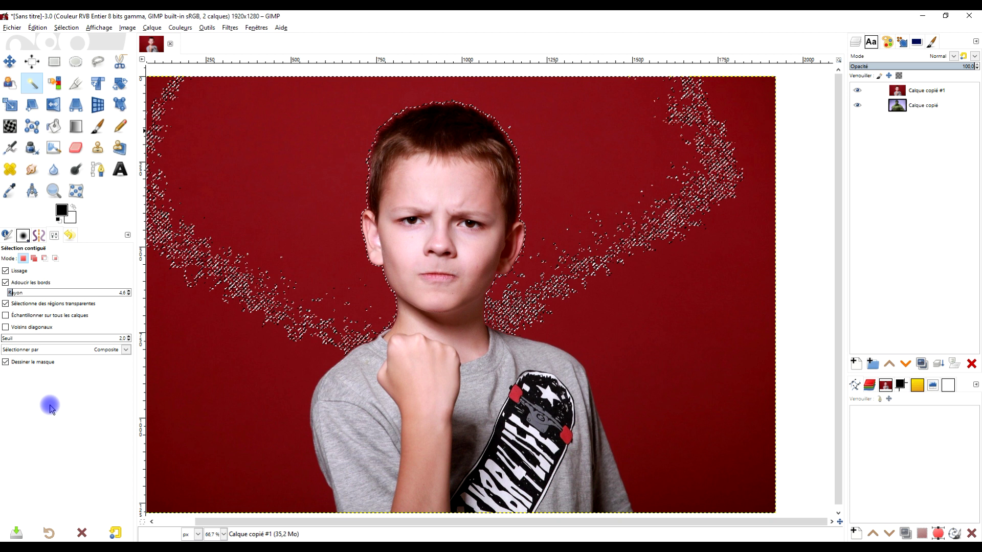
mouse_move(570, 131)
left_mouse_down()
mouse_move(580, 191)
mouse_move(579, 134)
left_mouse_up()
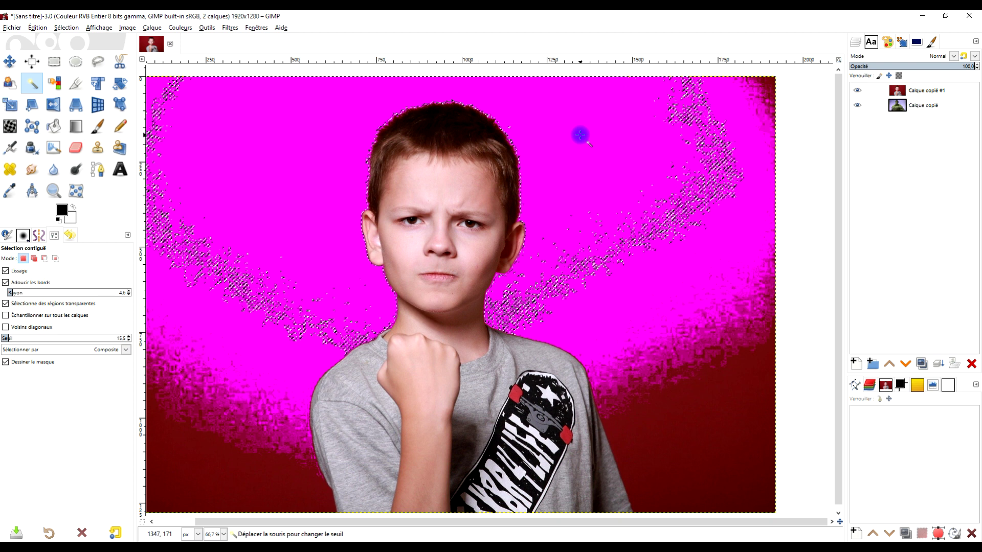
left_click_drag(580, 135, 579, 135)
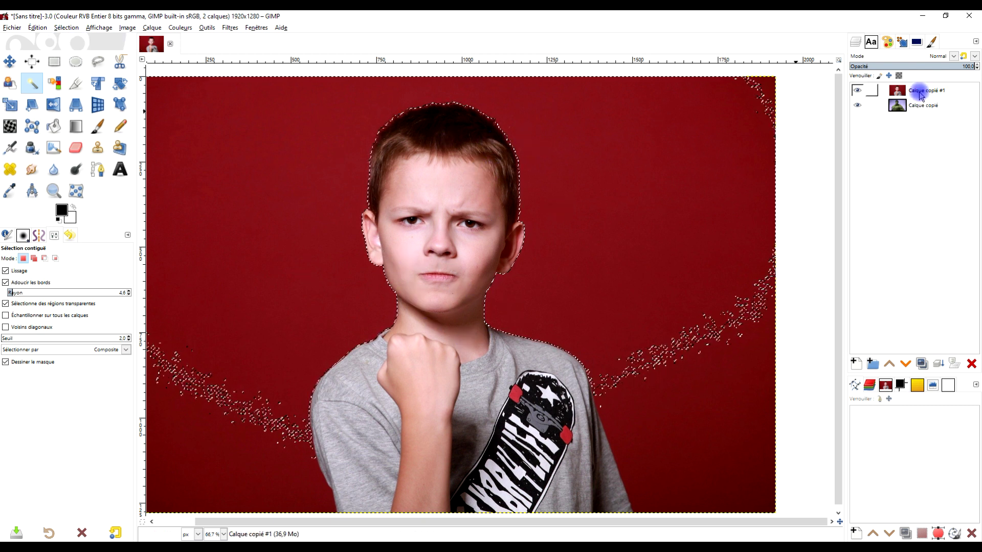
right_click(898, 91)
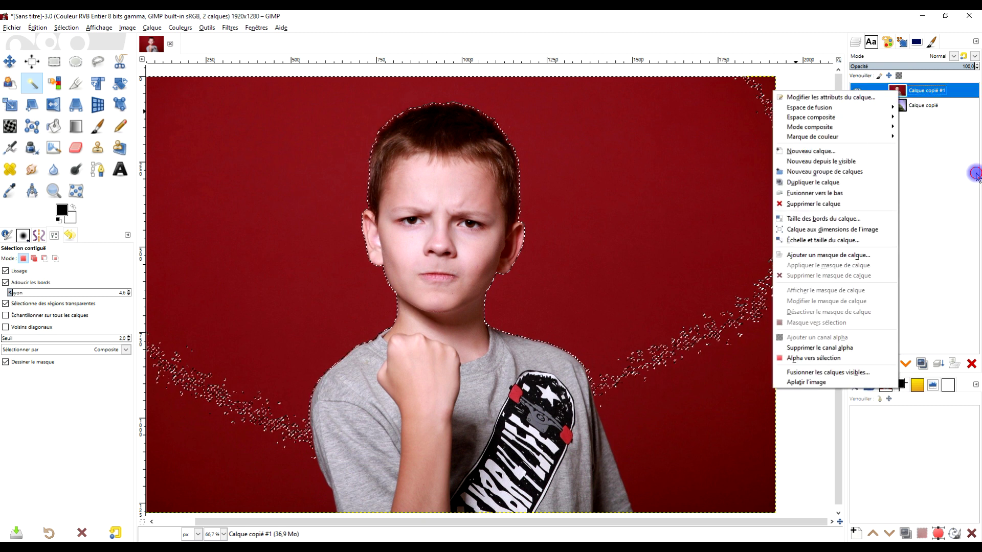
left_click(916, 108)
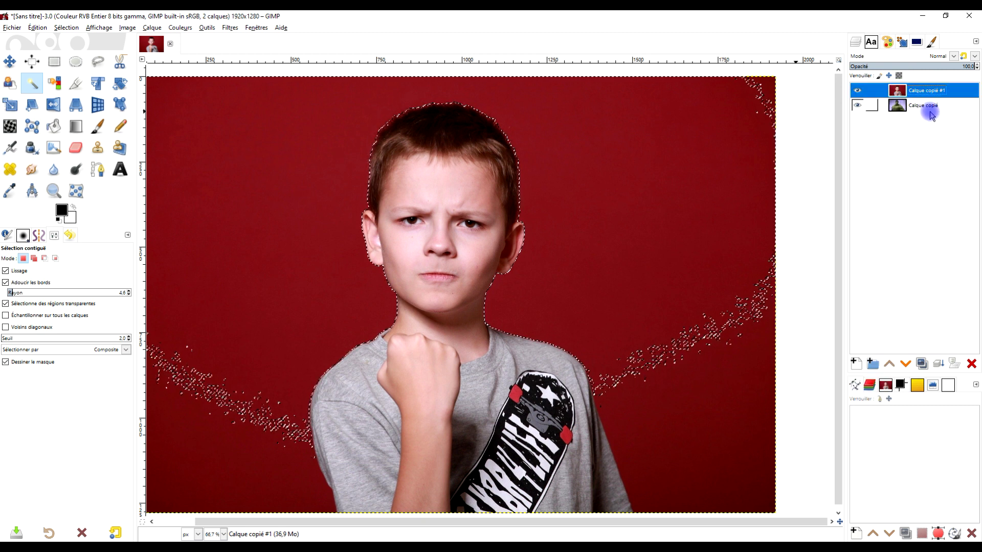
left_click(895, 92)
right_click(894, 91)
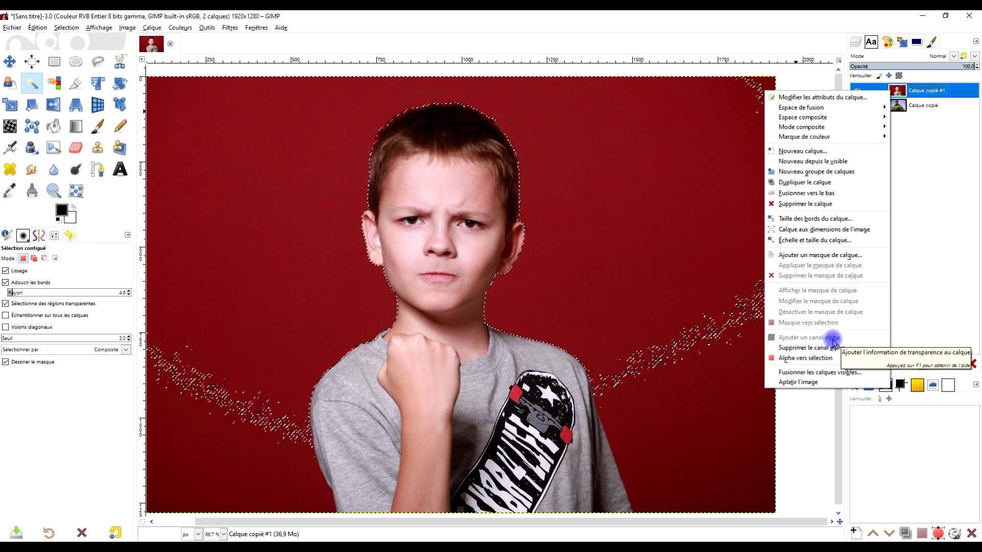
left_click(916, 213)
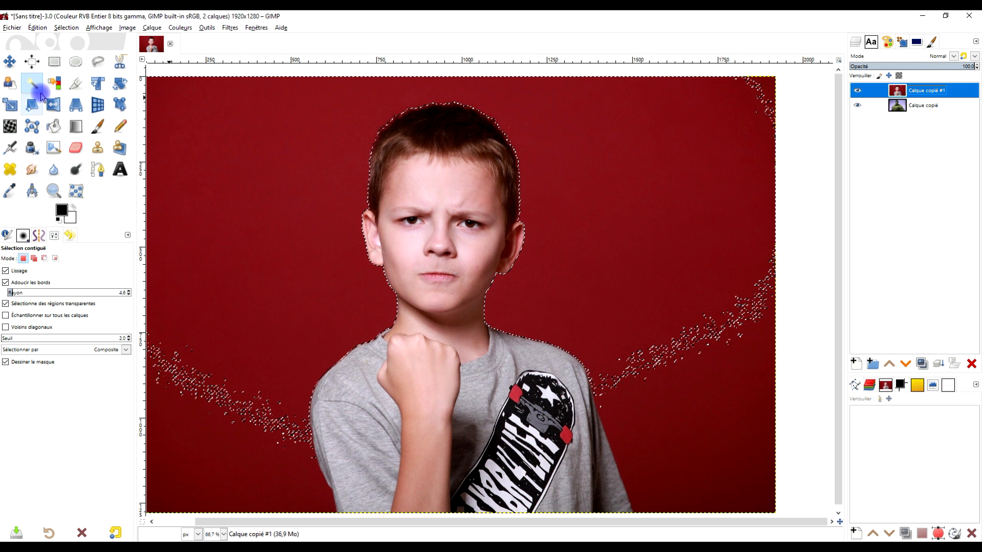
Clear the selected red background with Édition > Effacer, revealing the Hulk behind the boy.
left_click(39, 29)
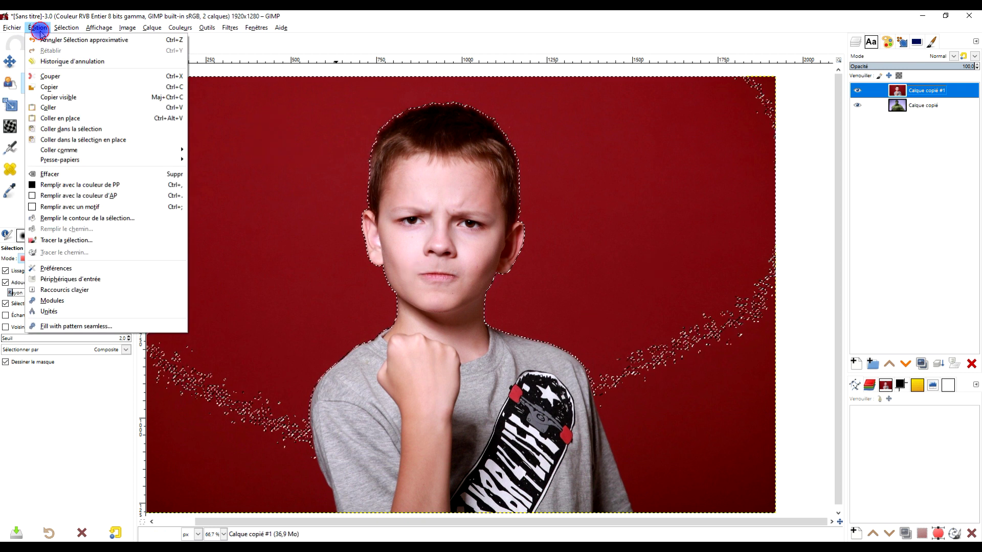
left_click(86, 175)
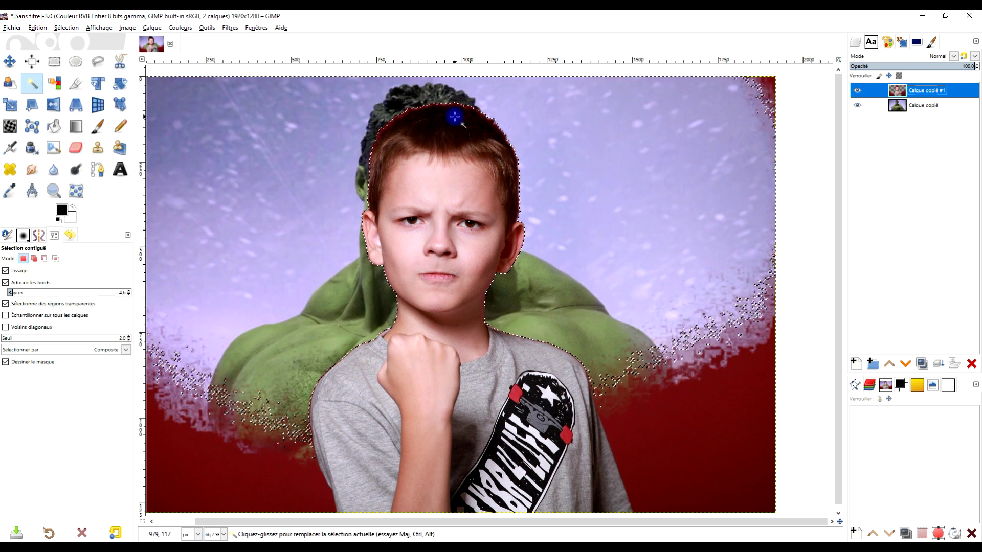
scroll(454, 117, "up", 3)
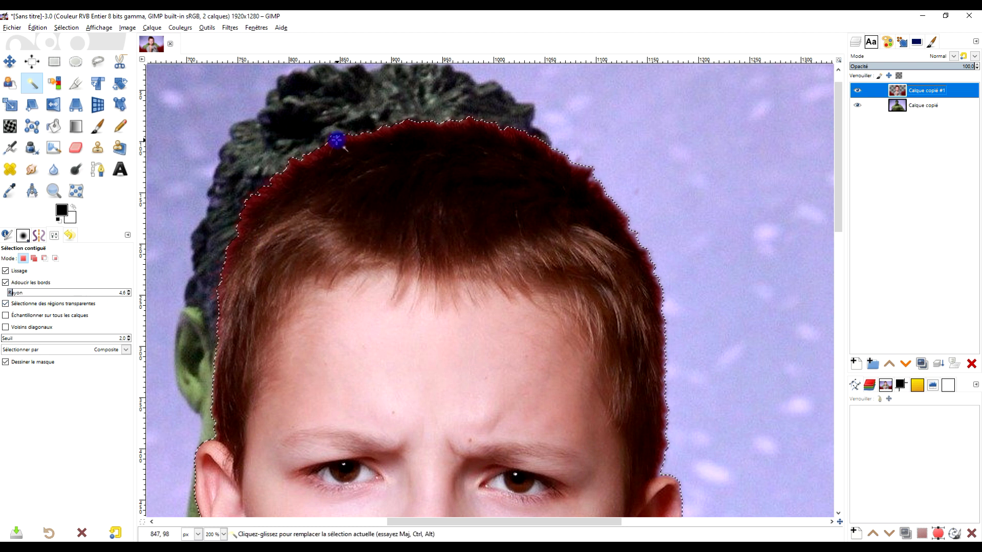
Delete the leftover dark red fringe along the top of the boy's hair.
key("Delete")
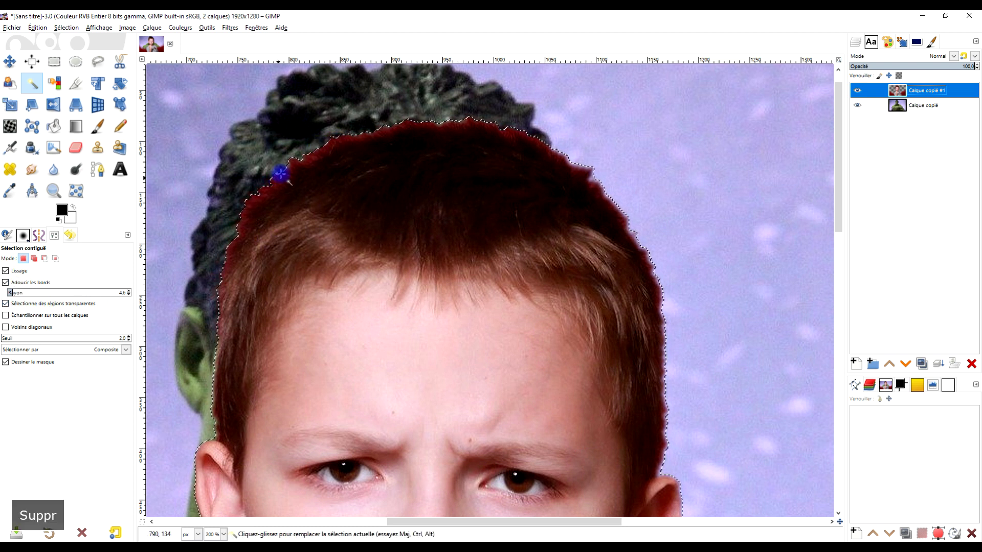
scroll(281, 174, "up", 3)
key("Delete")
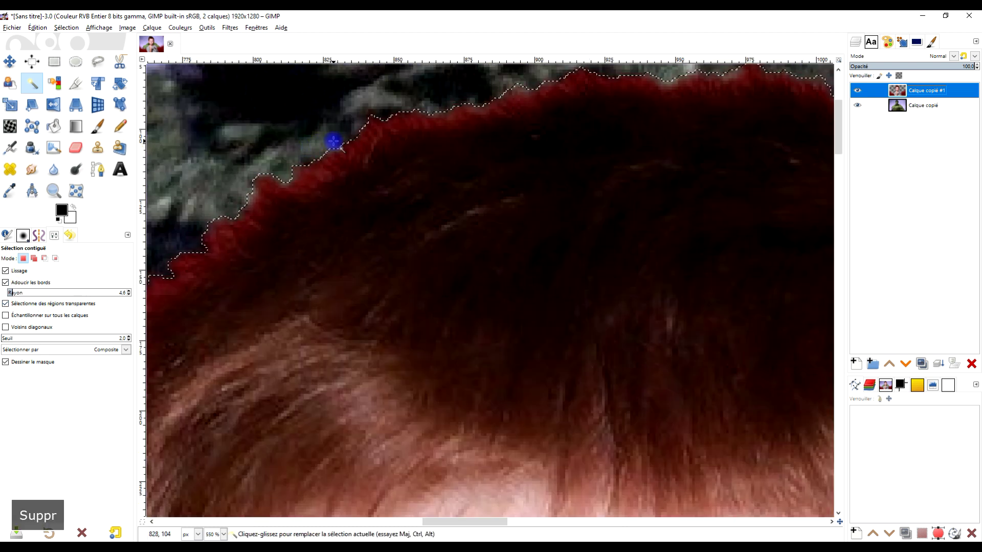
key("Delete")
scroll(315, 169, "down", 1)
scroll(368, 199, "down", 3)
scroll(412, 144, "down", 2)
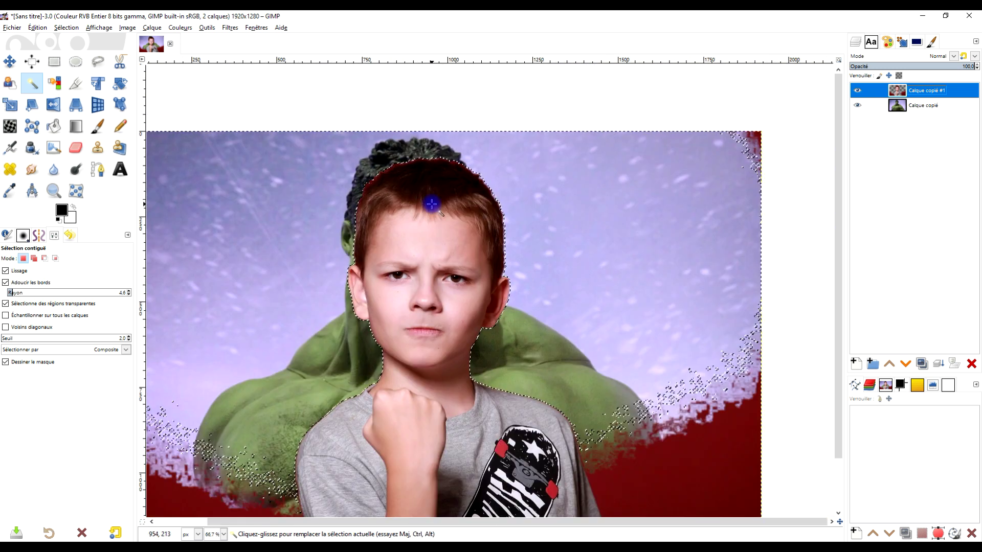
scroll(431, 204, "down", 2)
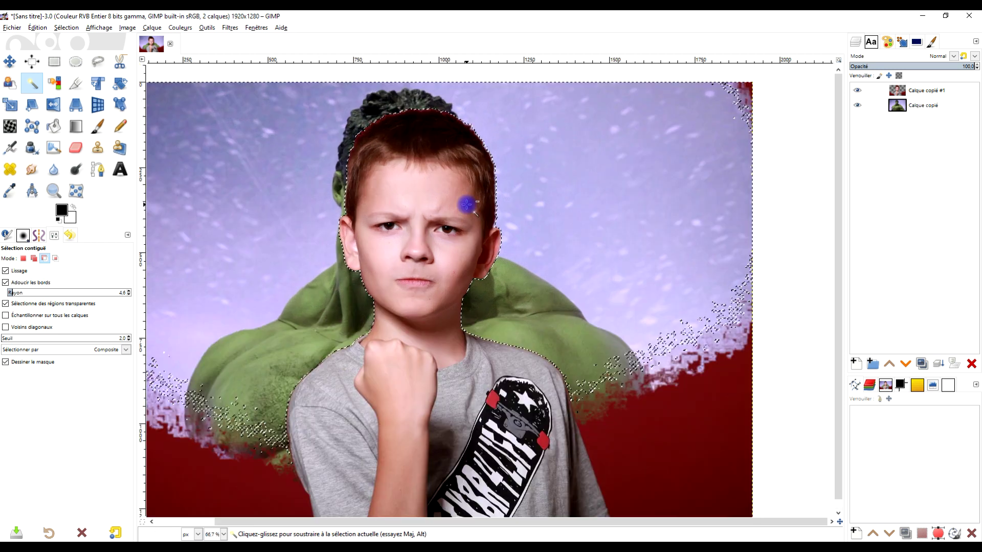
scroll(467, 205, "up", 1)
scroll(467, 204, "up", 2)
scroll(501, 225, "up", 3)
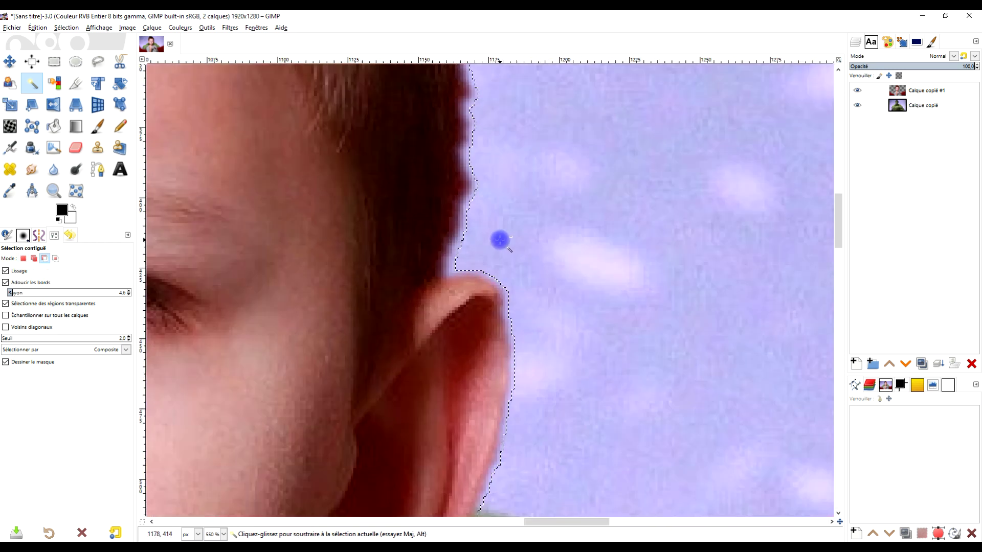
Undo the last selection change and switch to the Free Select tool.
key("ctrl+z")
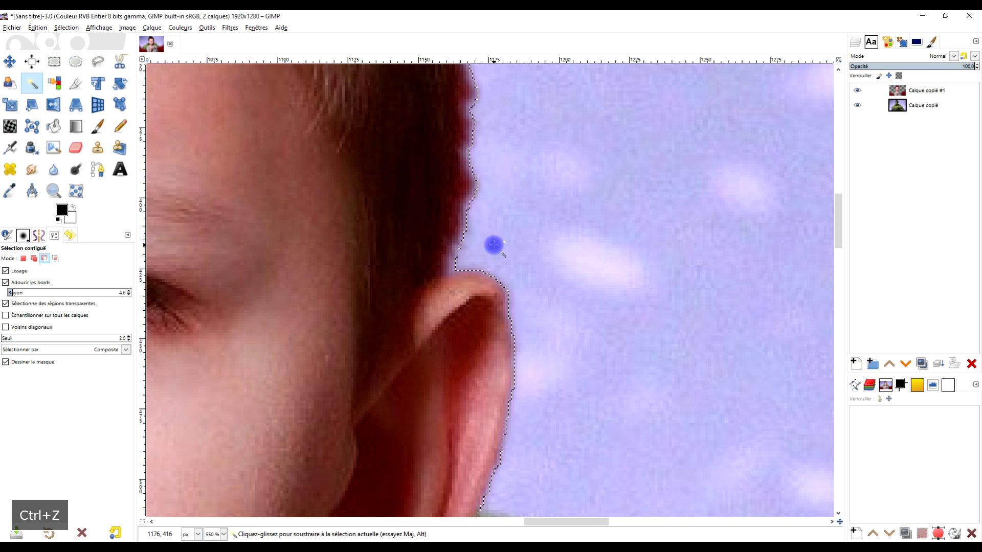
scroll(494, 242, "down", 2)
scroll(493, 241, "down", 1)
scroll(498, 227, "down", 1)
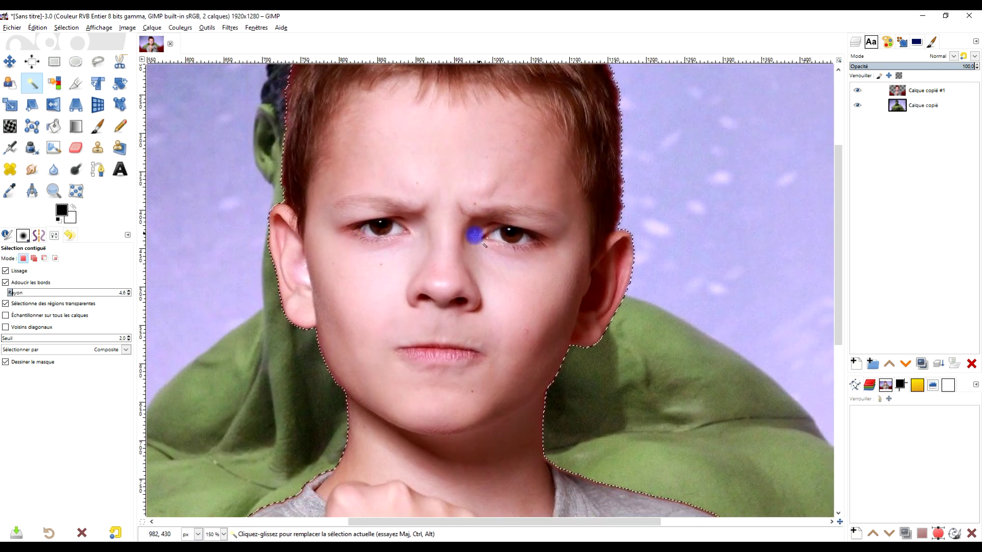
scroll(472, 195, "down", 1)
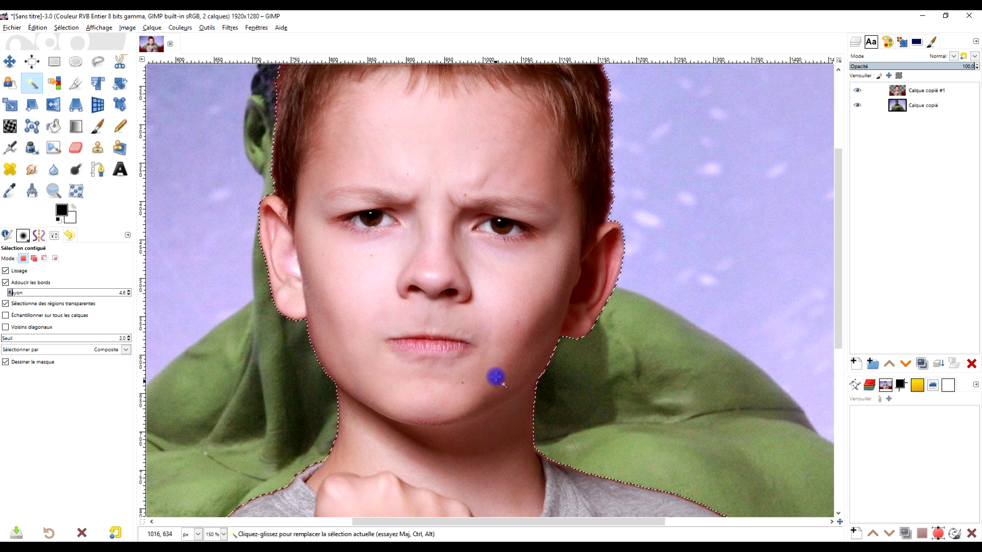
left_click(98, 62)
scroll(193, 142, "down", 3)
Start a freehand outline with points across the base of the boy's neck.
scroll(328, 257, "up", 1)
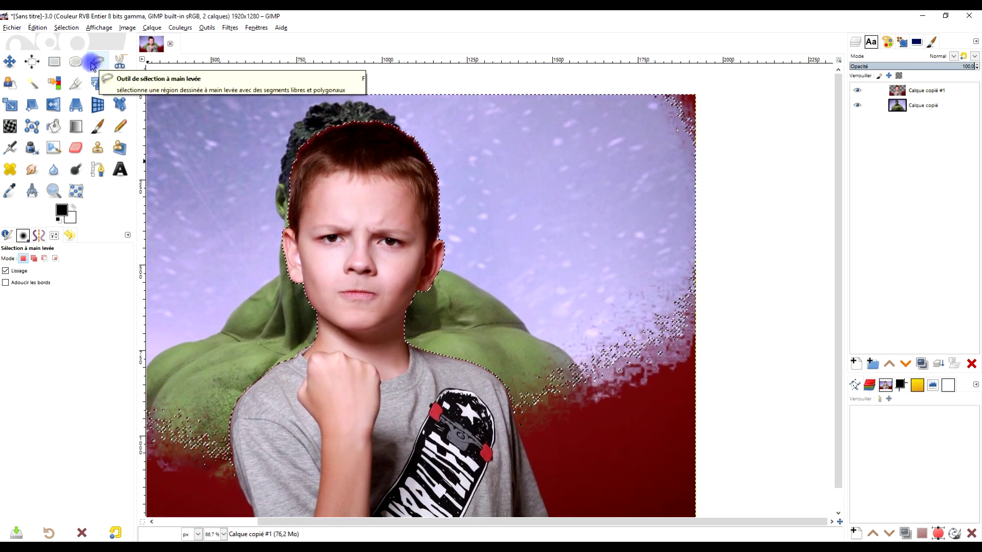
scroll(324, 350, "up", 2)
left_click(278, 336)
left_click(319, 348)
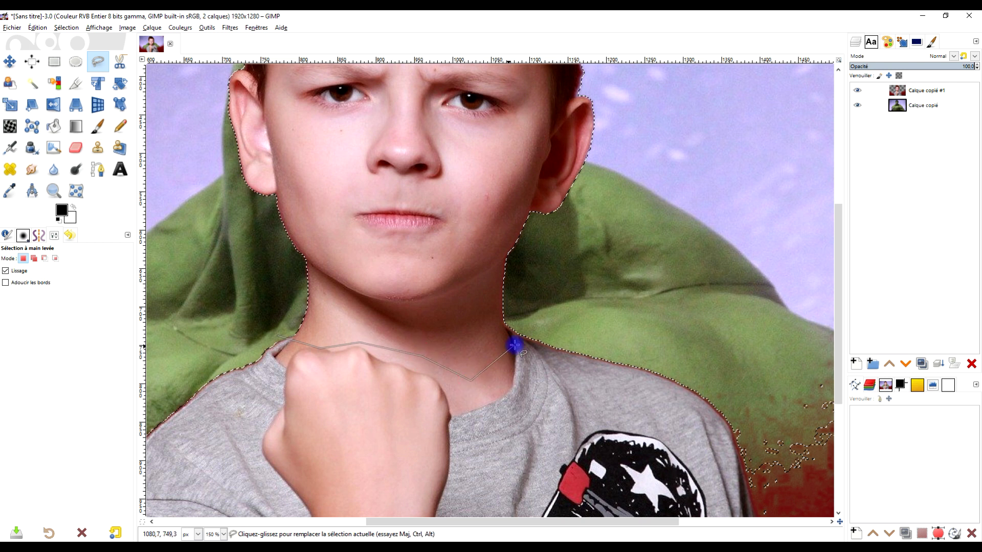
scroll(629, 184, "down", 1)
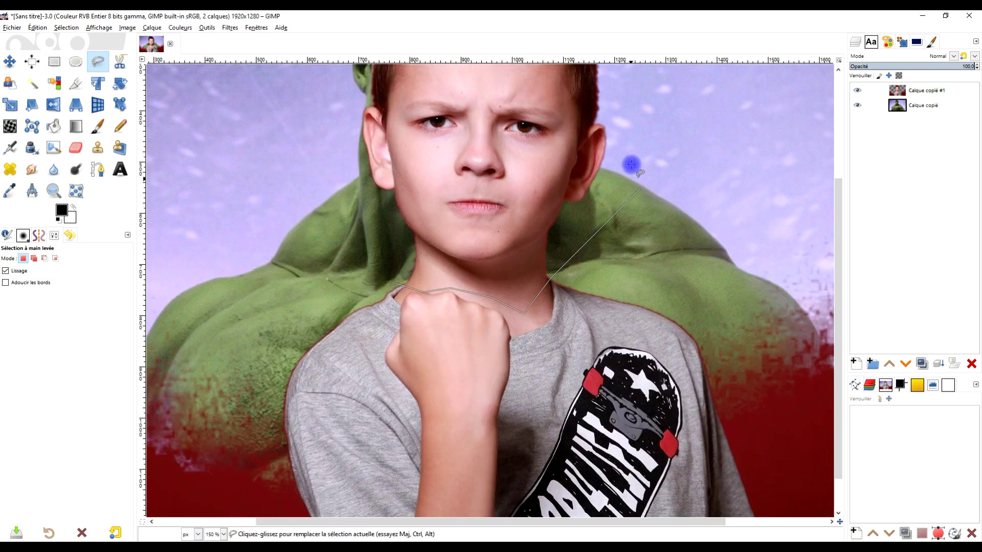
scroll(629, 184, "down", 1)
Carry the outline around the head and left shoulder, close it and confirm the selection.
left_click(697, 188)
left_click(579, 103)
left_click(459, 104)
left_click(407, 133)
left_click(413, 216)
left_click(450, 317)
scroll(450, 317, "up", 2)
scroll(484, 333, "up", 2)
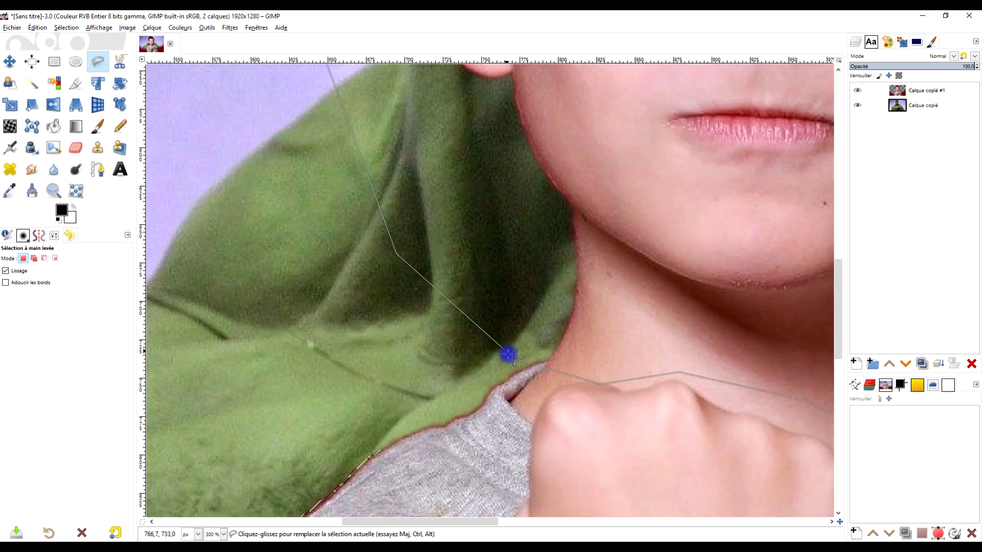
left_click(517, 359)
scroll(588, 256, "down", 3)
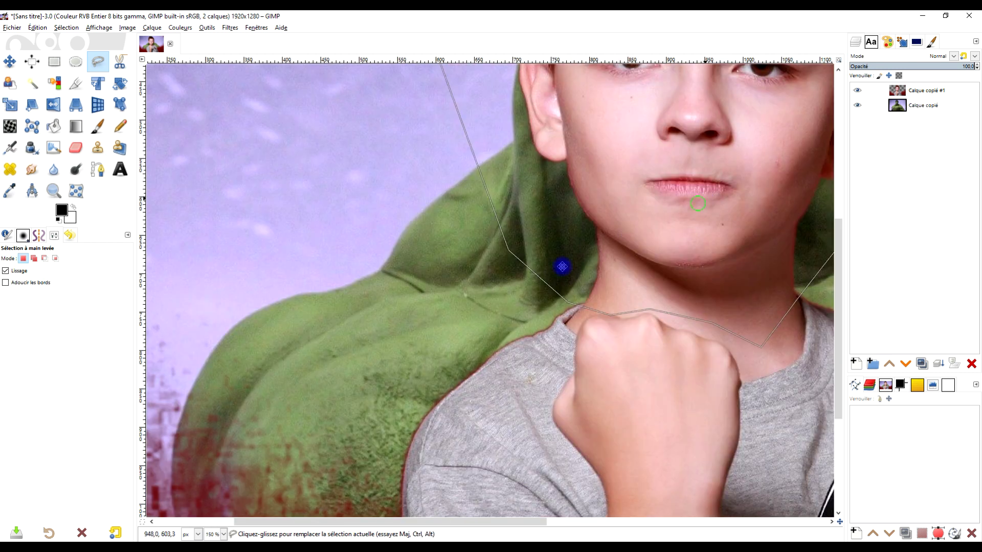
scroll(561, 267, "up", 1)
key("Return")
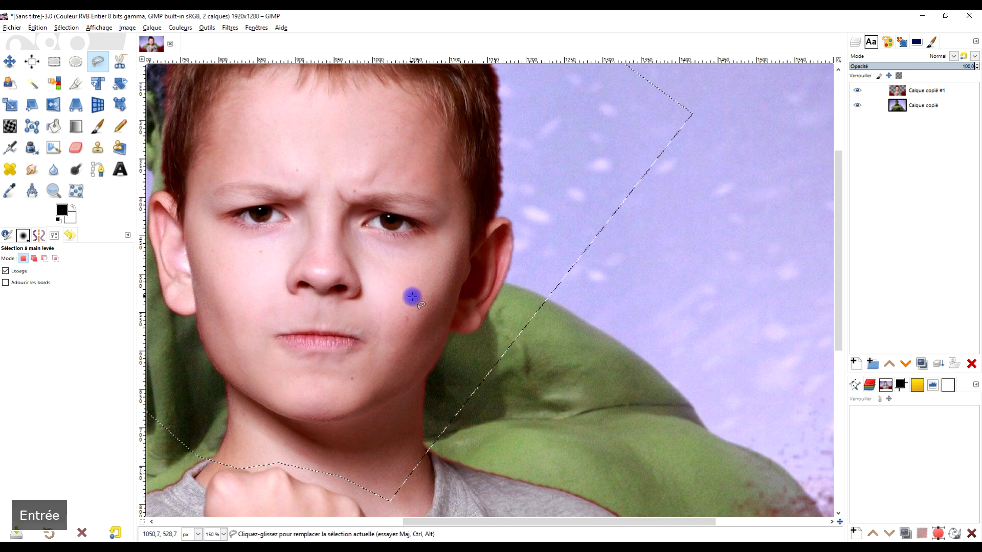
scroll(414, 292, "down", 2)
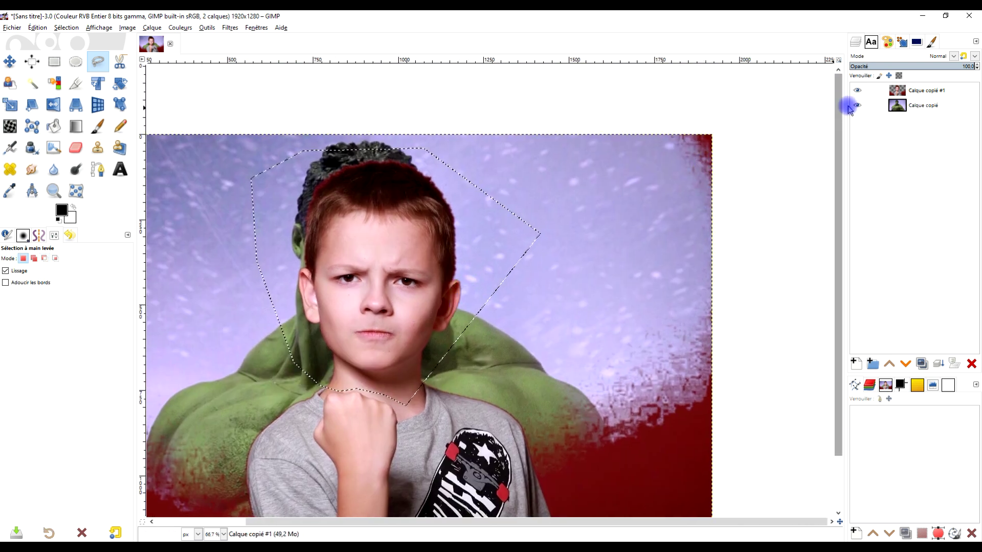
Add a selection-based layer mask to the boy layer so only his head and neck show.
right_click(898, 92)
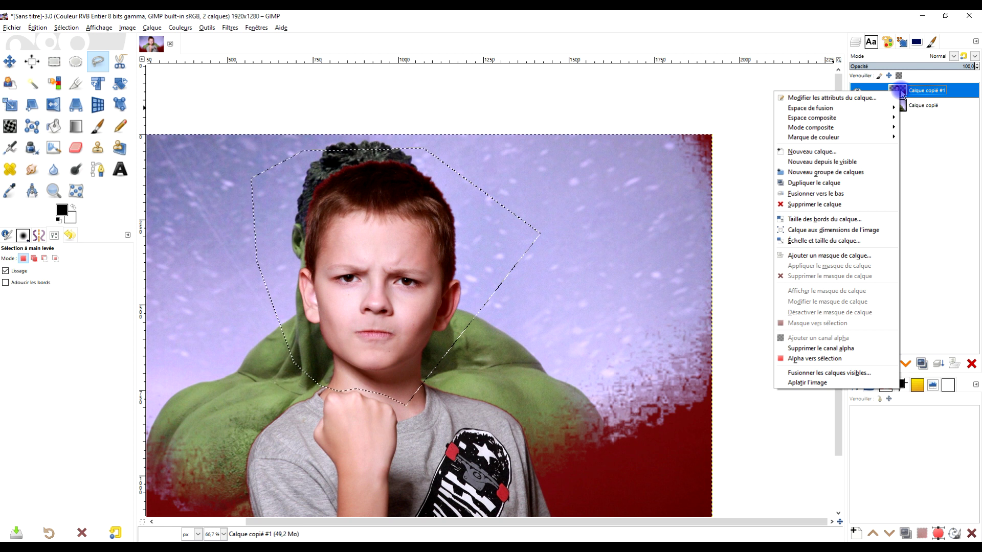
left_click(844, 257)
left_click(803, 267)
left_click(845, 341)
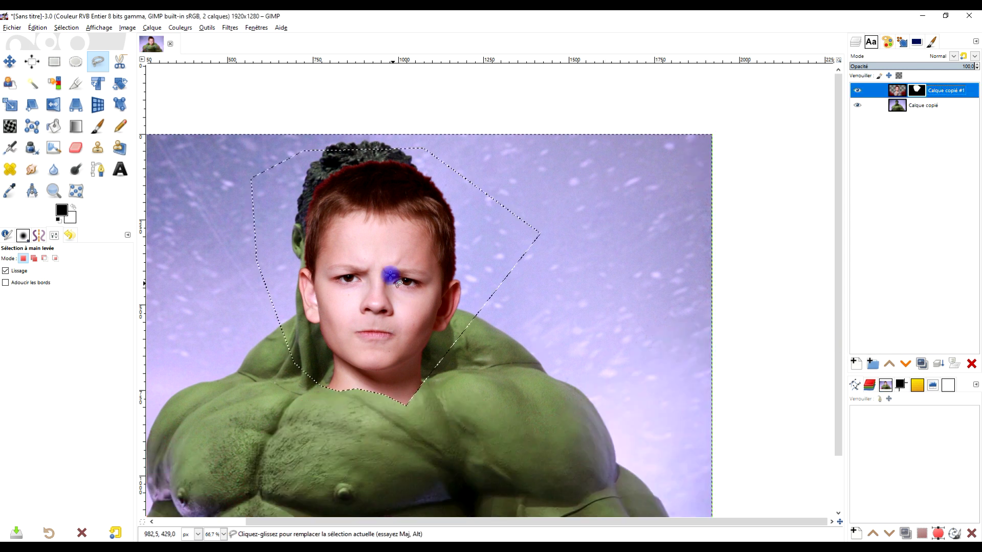
scroll(399, 261, "up", 2)
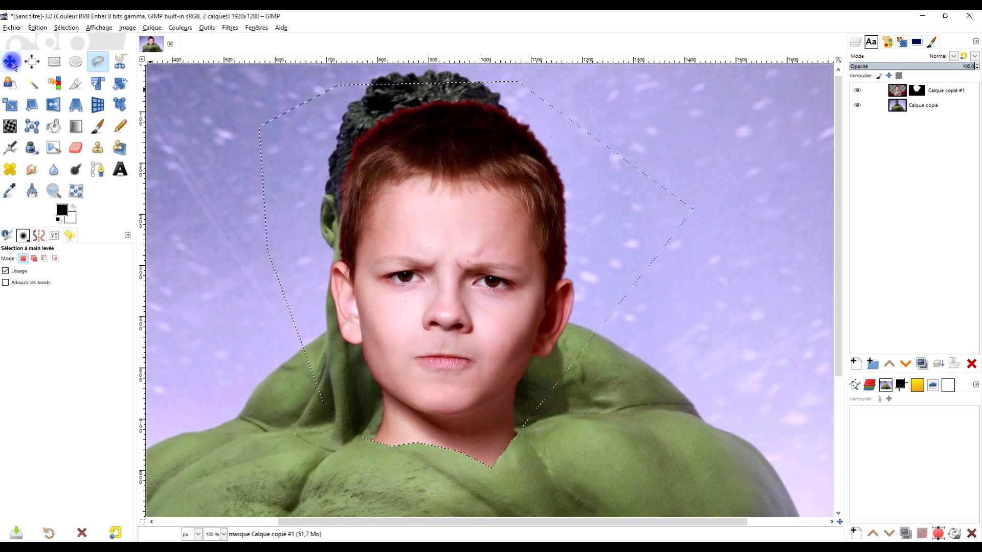
Remove the selection and pan around the masked head down to the chin and neck.
left_click(64, 29)
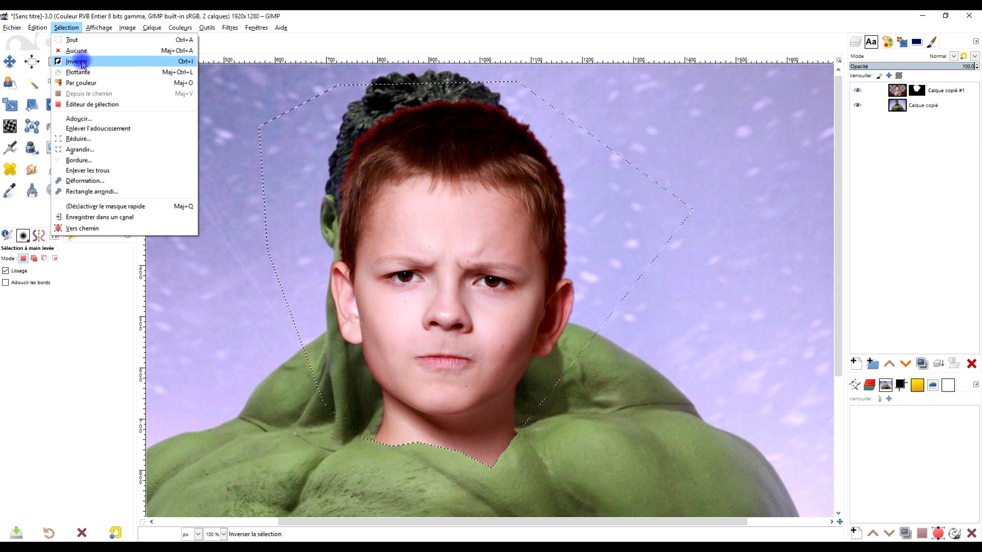
left_click(77, 62)
scroll(414, 181, "up", 1)
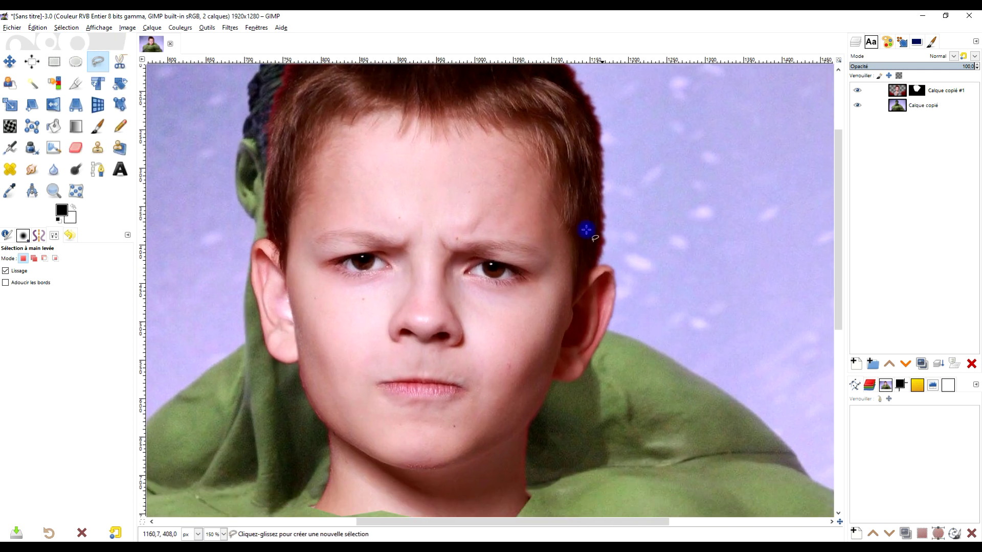
scroll(482, 166, "down", 2)
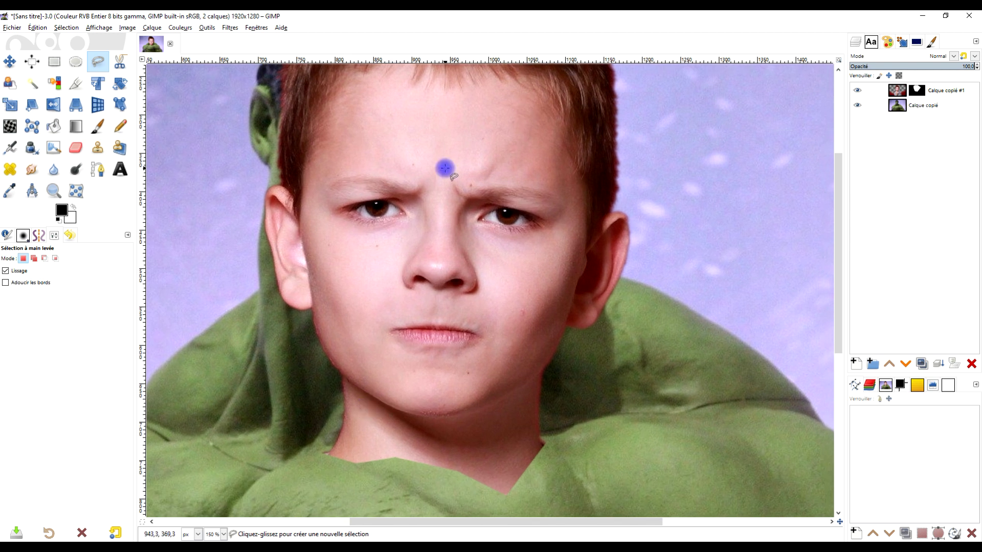
scroll(445, 168, "up", 5)
scroll(463, 266, "down", 1)
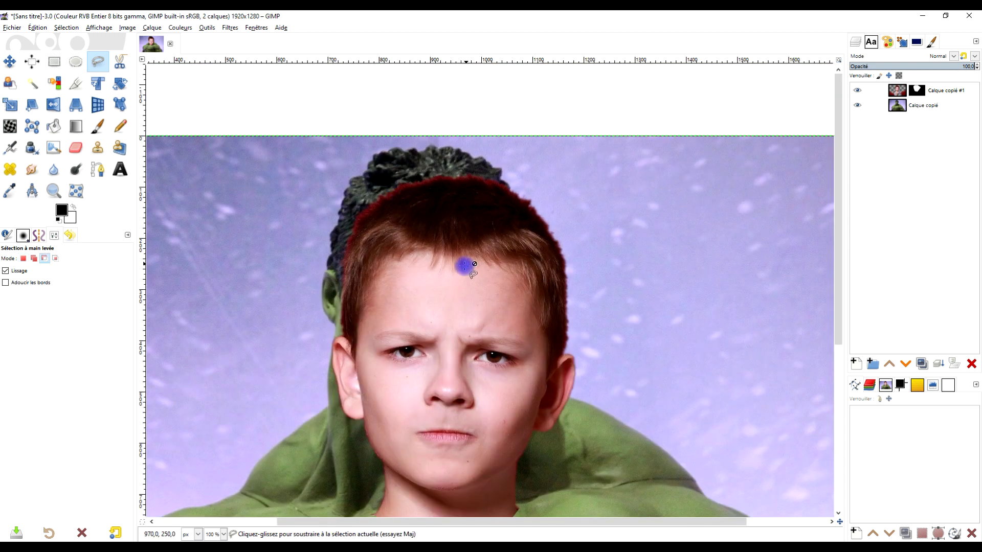
scroll(465, 269, "down", 1)
scroll(464, 180, "up", 1)
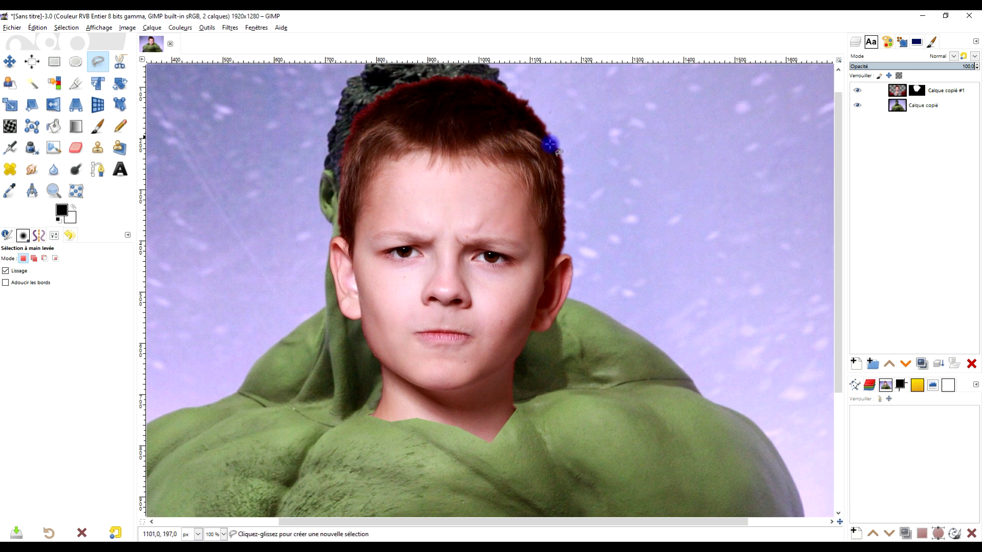
left_click_drag(466, 158, 484, 228)
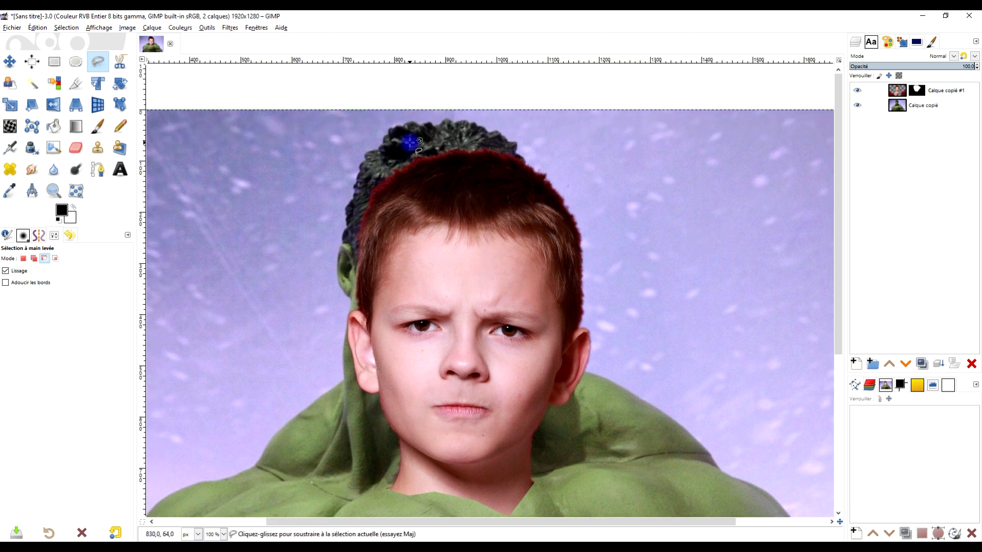
scroll(410, 146, "up", 3)
scroll(419, 165, "down", 3)
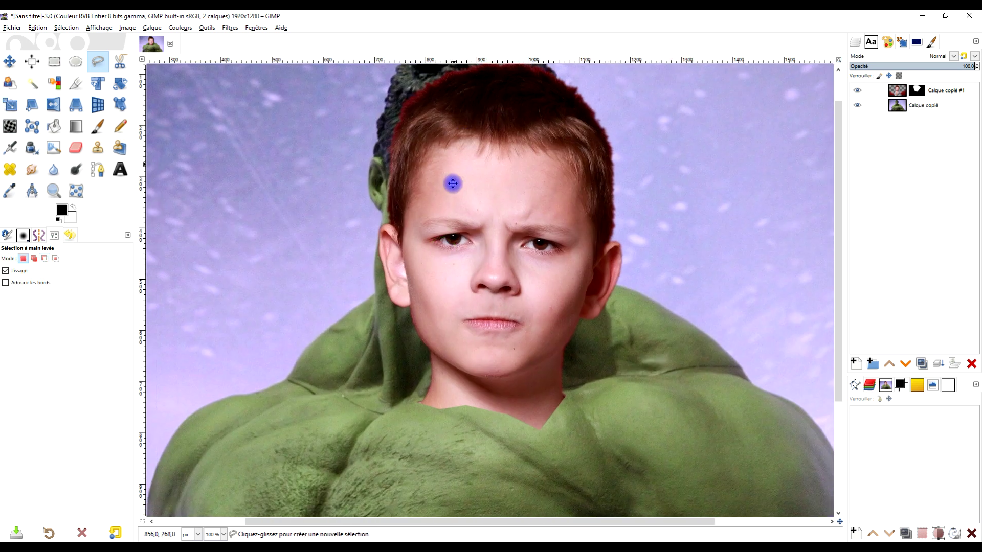
scroll(389, 246, "up", 3)
scroll(444, 256, "down", 5)
scroll(464, 217, "down", 1)
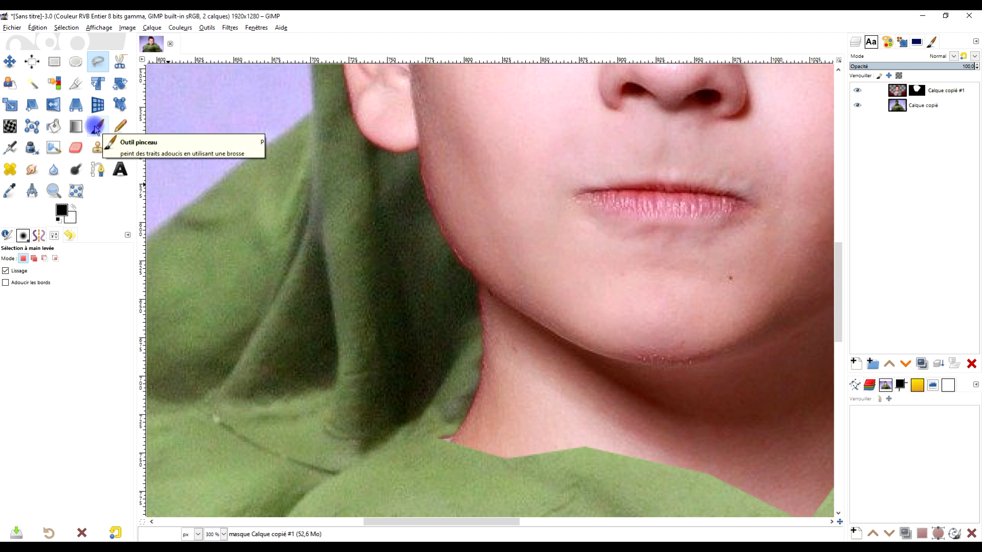
Paint black with the Paintbrush on the mask along the boy's neck edge.
left_click(97, 127)
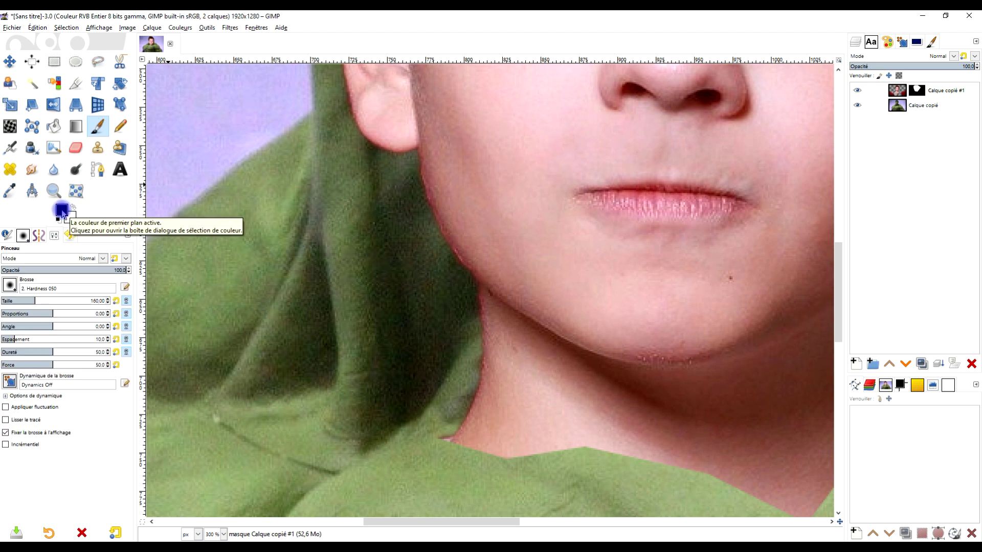
left_click(59, 219)
scroll(403, 204, "up", 2)
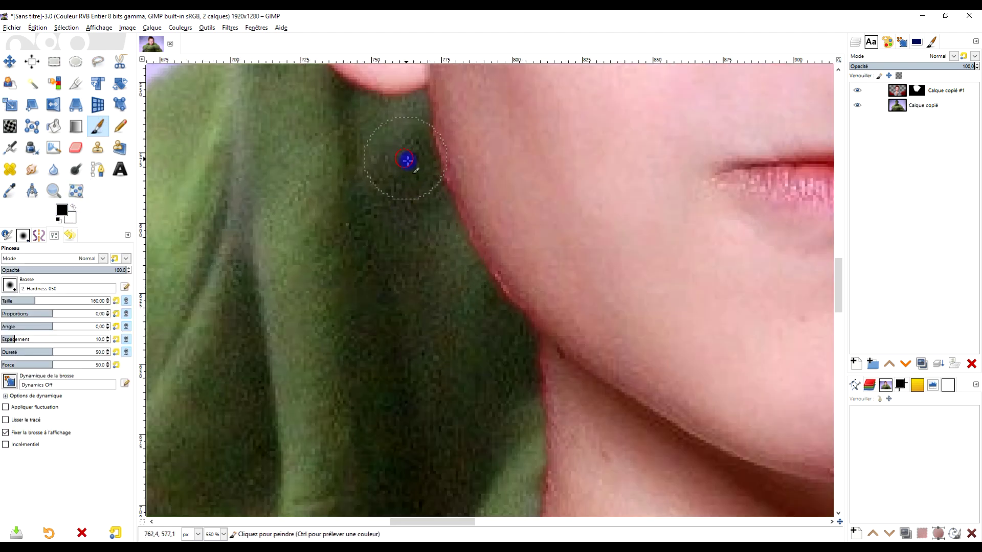
left_click_drag(409, 160, 480, 306)
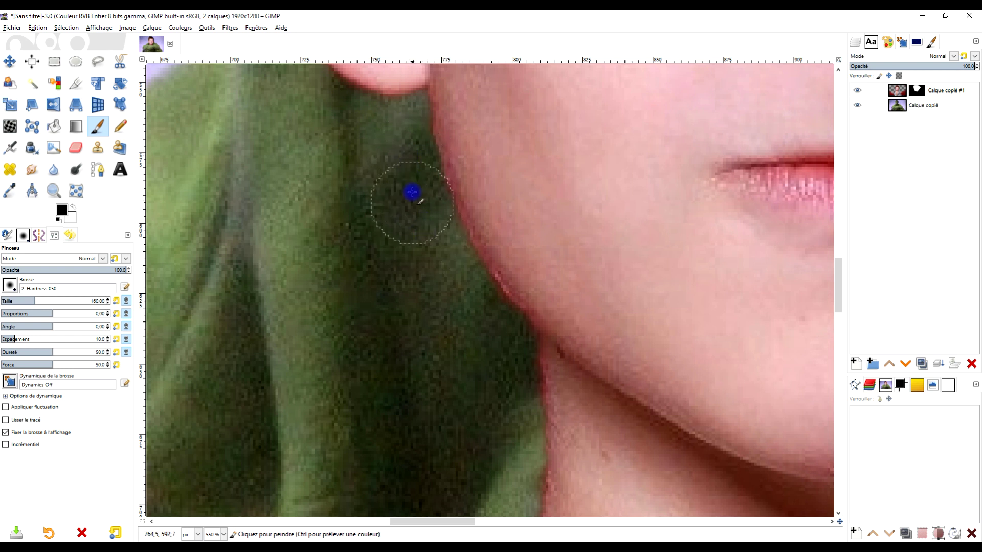
Brush the mask around the neck's V-tip to reveal more of the Hulk's green neck.
scroll(480, 305, "down", 3)
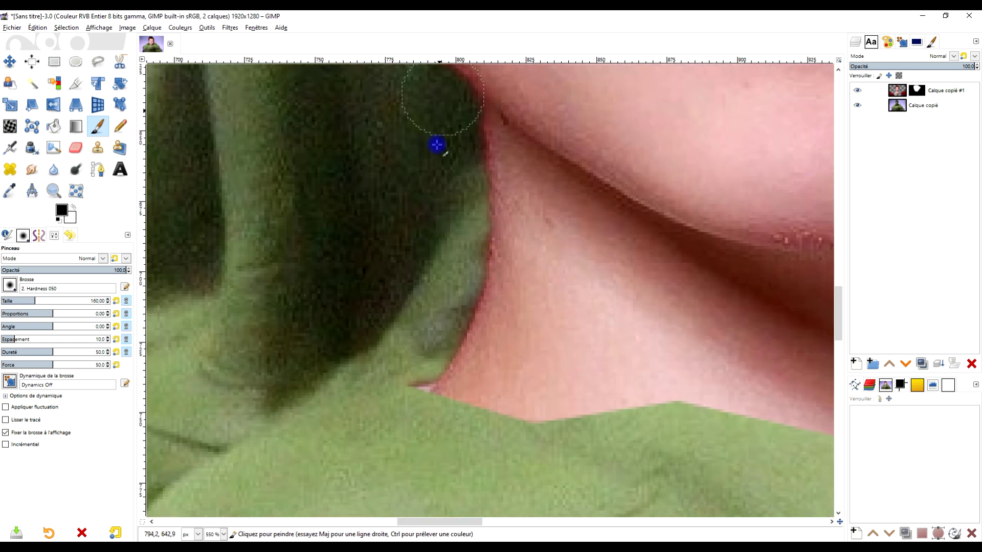
scroll(473, 258, "down", 2)
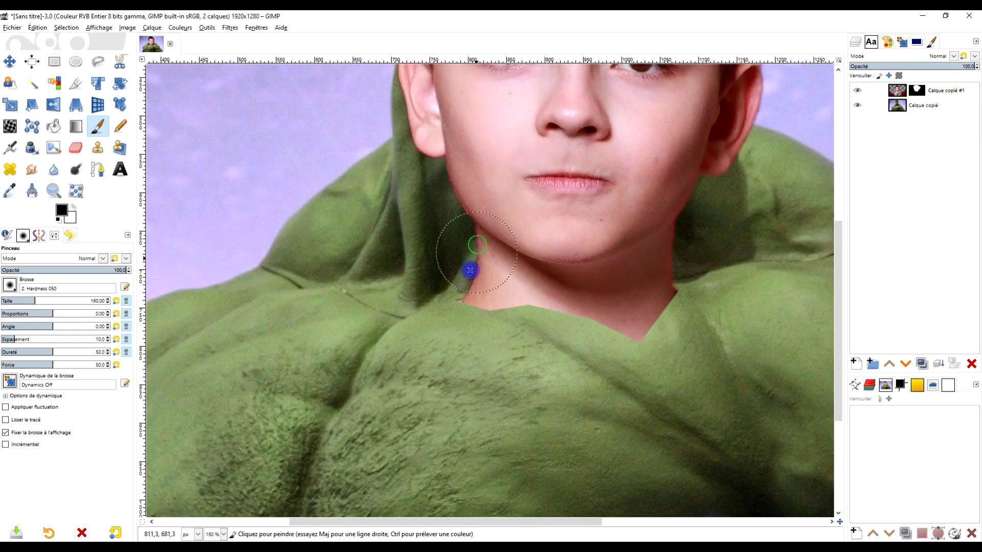
scroll(468, 274, "down", 2)
scroll(509, 303, "up", 1)
scroll(491, 289, "up", 2)
mouse_move(520, 331)
left_mouse_down()
mouse_move(567, 329)
mouse_move(469, 324)
mouse_move(455, 313)
left_mouse_up()
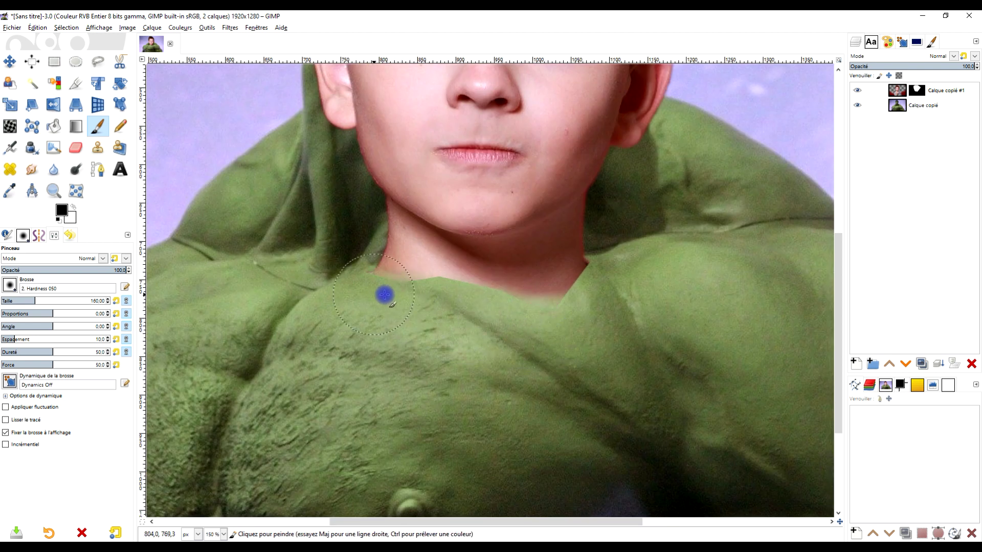
scroll(417, 279, "down", 1)
scroll(478, 217, "down", 1)
scroll(478, 217, "up", 1)
scroll(532, 165, "down", 1)
scroll(701, 191, "up", 2)
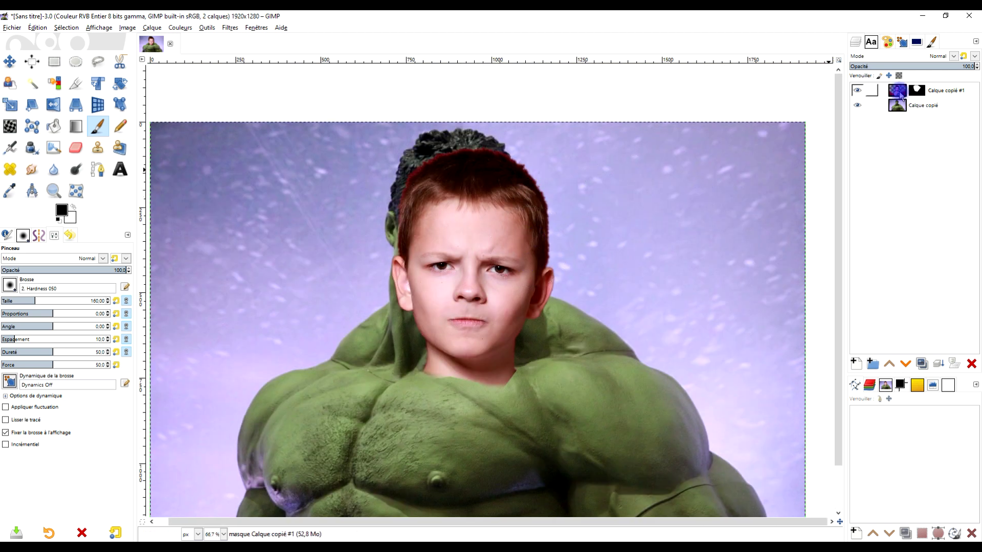
Desaturate the Calque copié #1 face layer with Désaturer in Luminosité (TSL) mode.
left_click(899, 91)
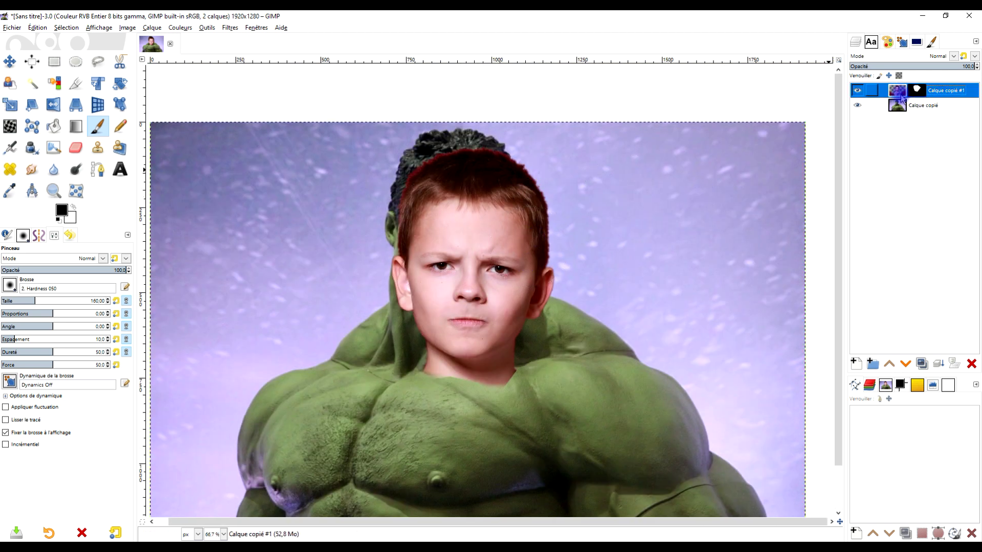
left_click(177, 28)
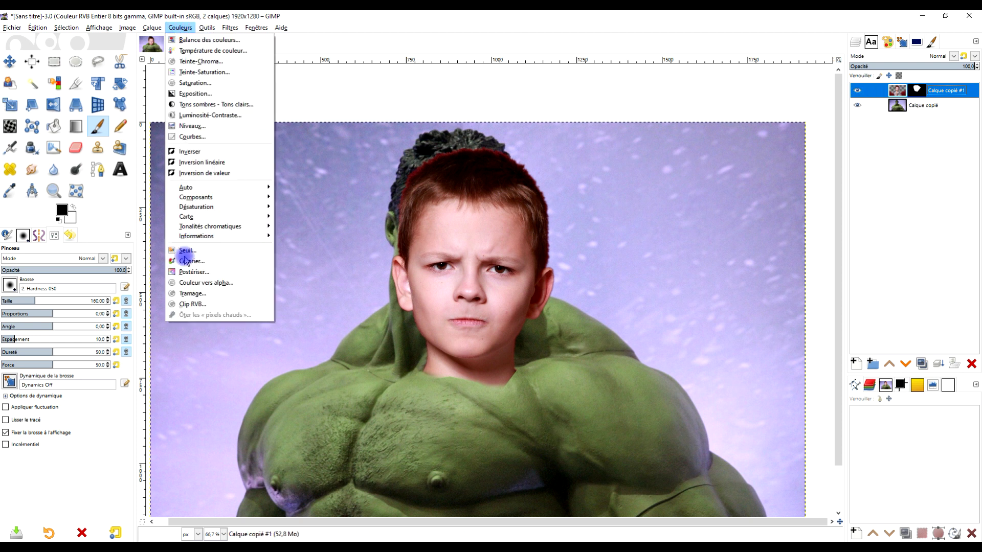
mouse_move(196, 208)
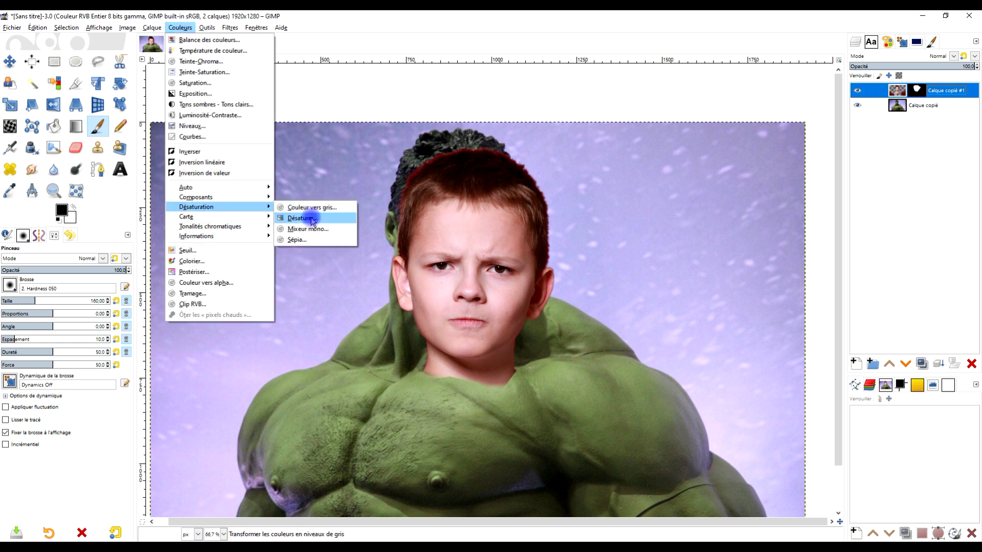
left_click(312, 221)
left_click(95, 109)
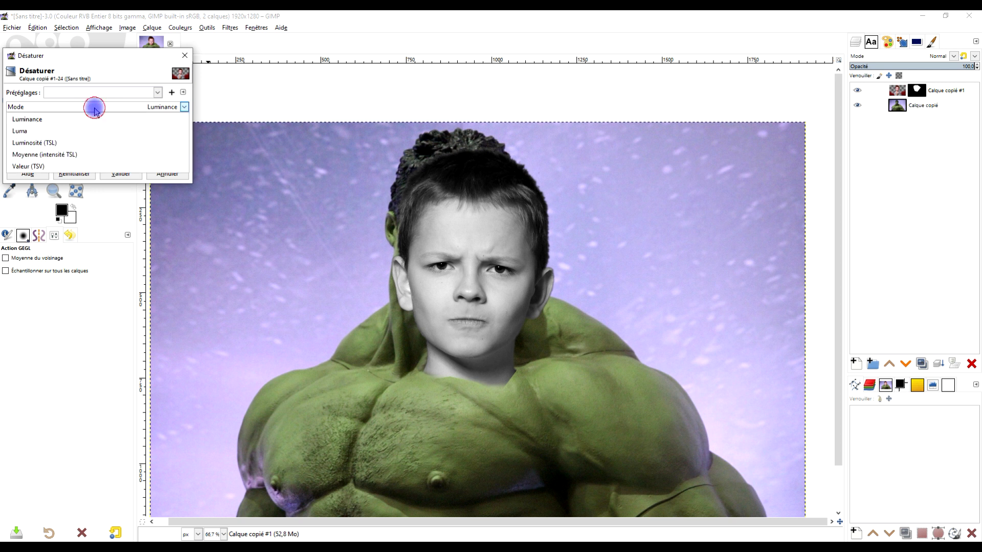
left_click(79, 144)
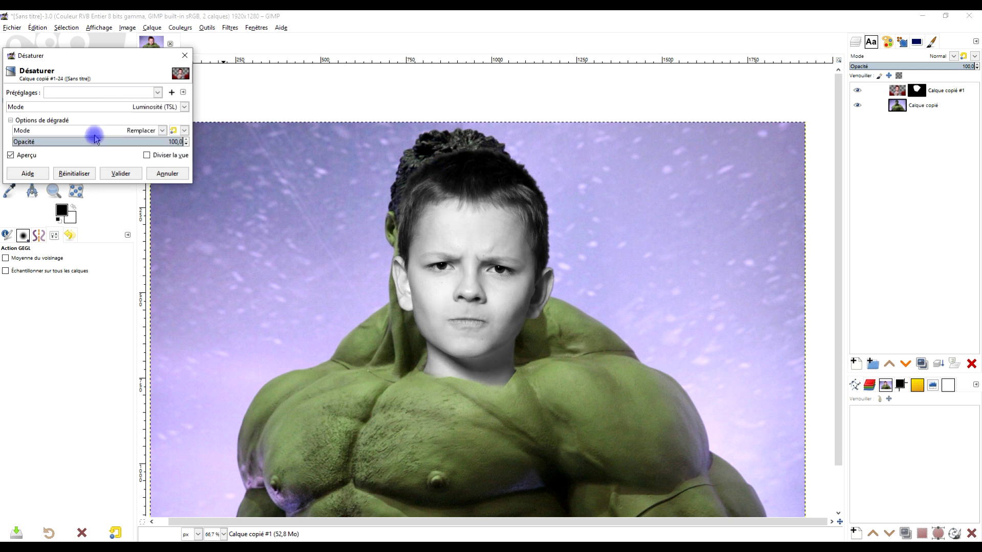
left_click(117, 174)
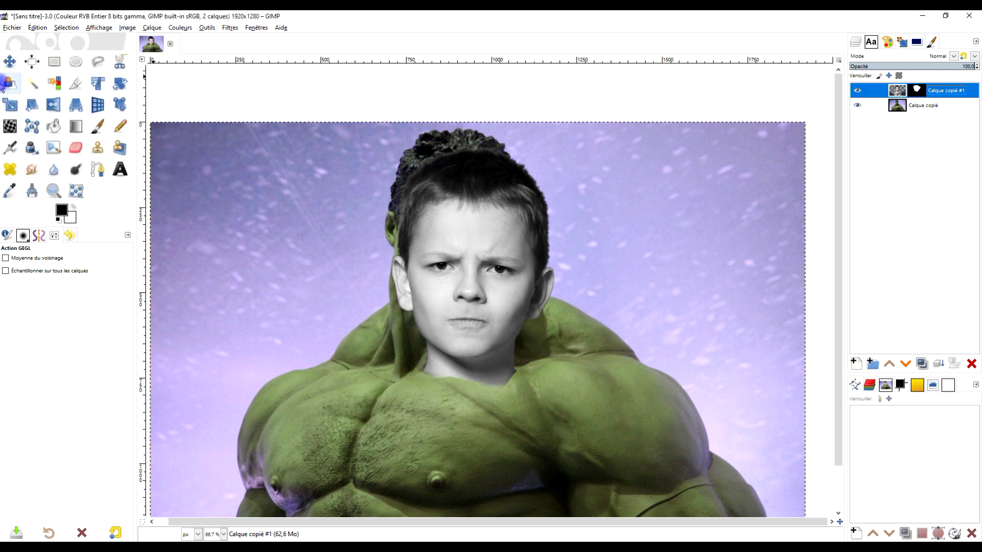
Shift the head layer up-left and select a rectangle around the head and neck.
left_click(10, 62)
mouse_move(473, 289)
left_mouse_down()
mouse_move(449, 230)
mouse_move(460, 313)
left_mouse_up()
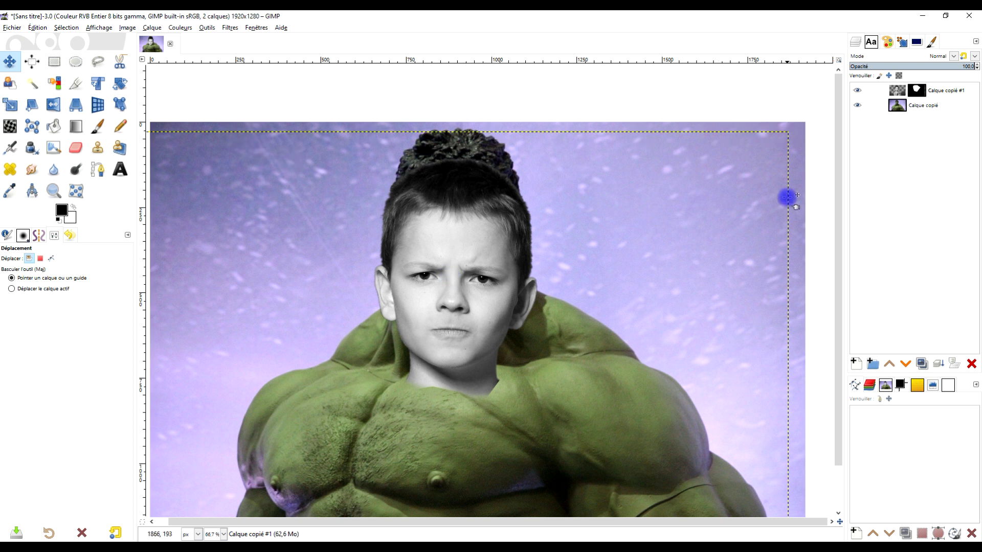
left_click(54, 61)
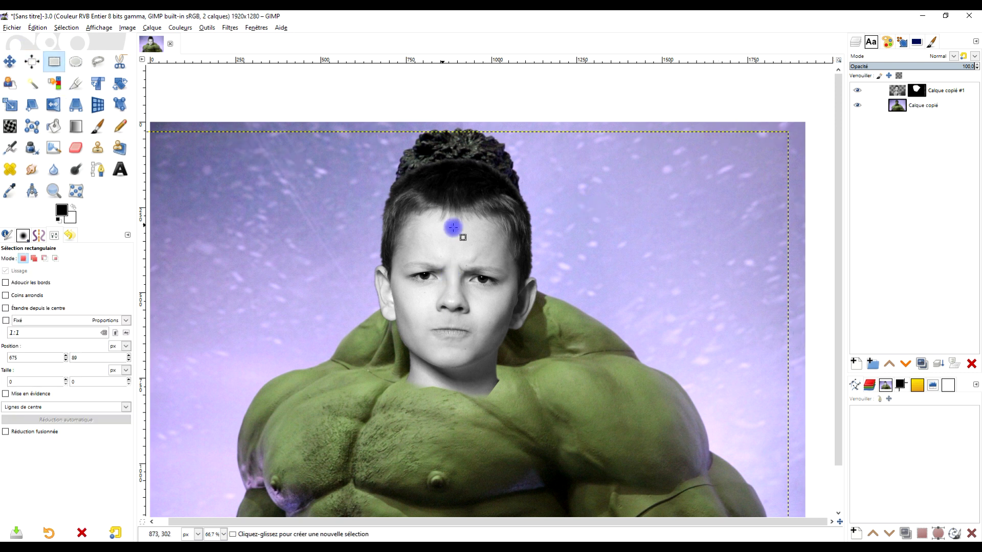
left_click_drag(362, 150, 551, 420)
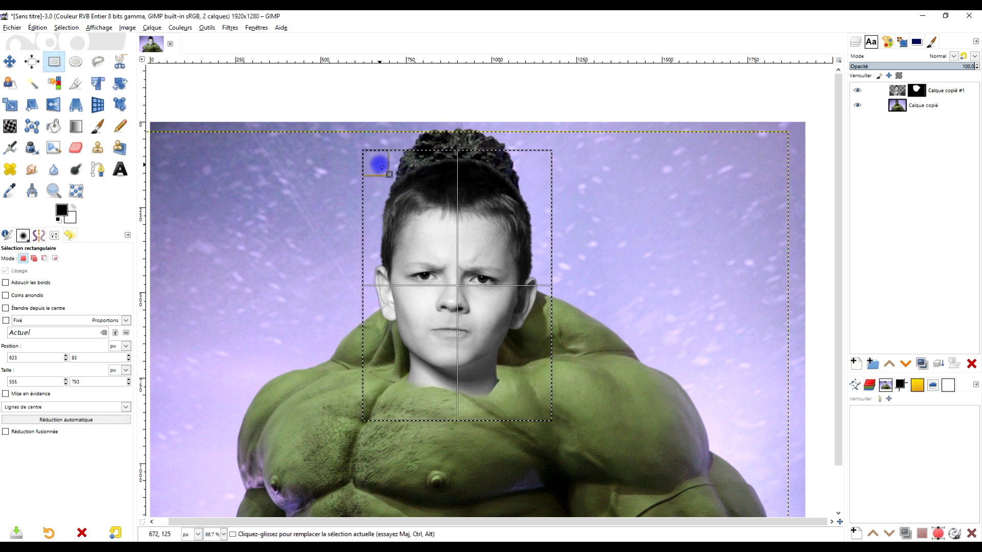
key("Return")
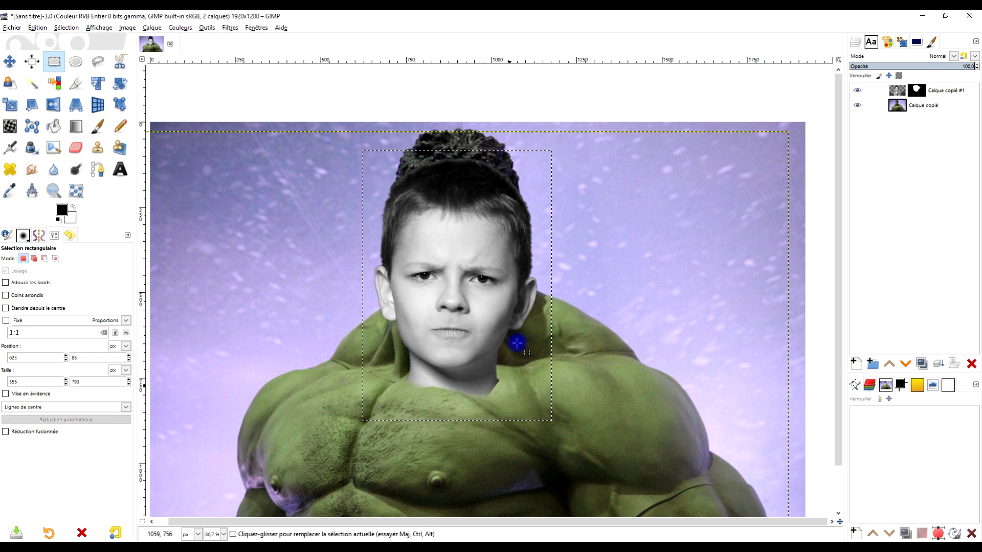
Crop the head layer to the 555×793 selection and clear the selection.
left_click(181, 30)
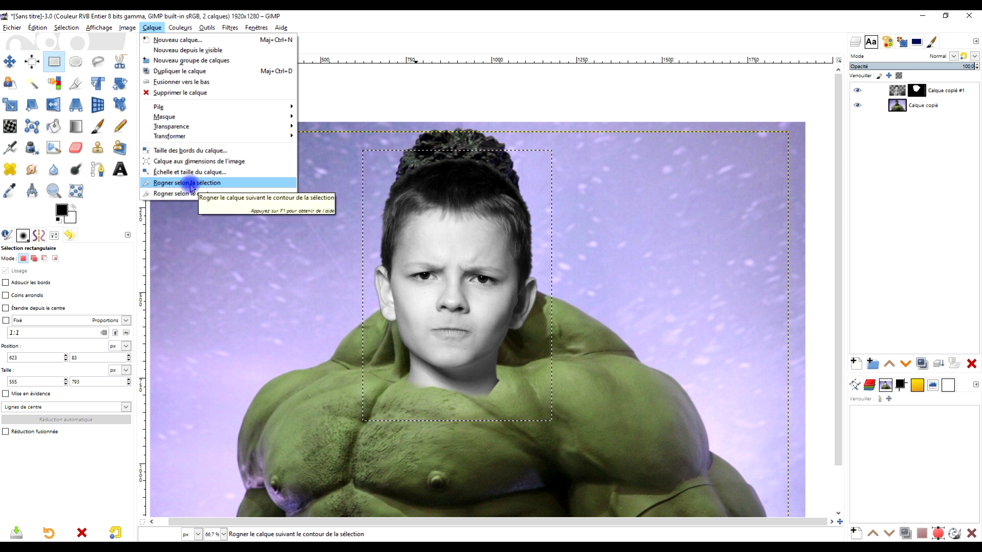
left_click(189, 183)
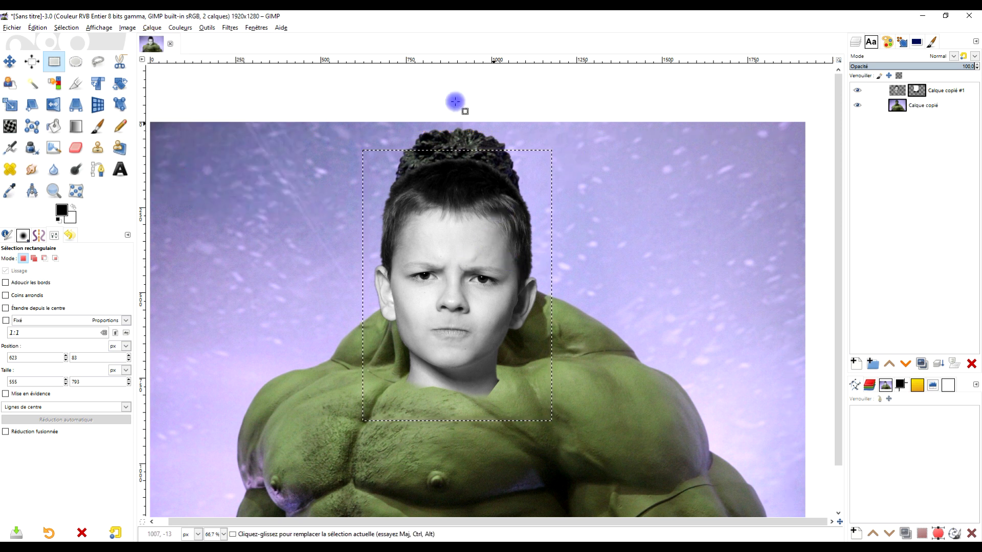
left_click(38, 28)
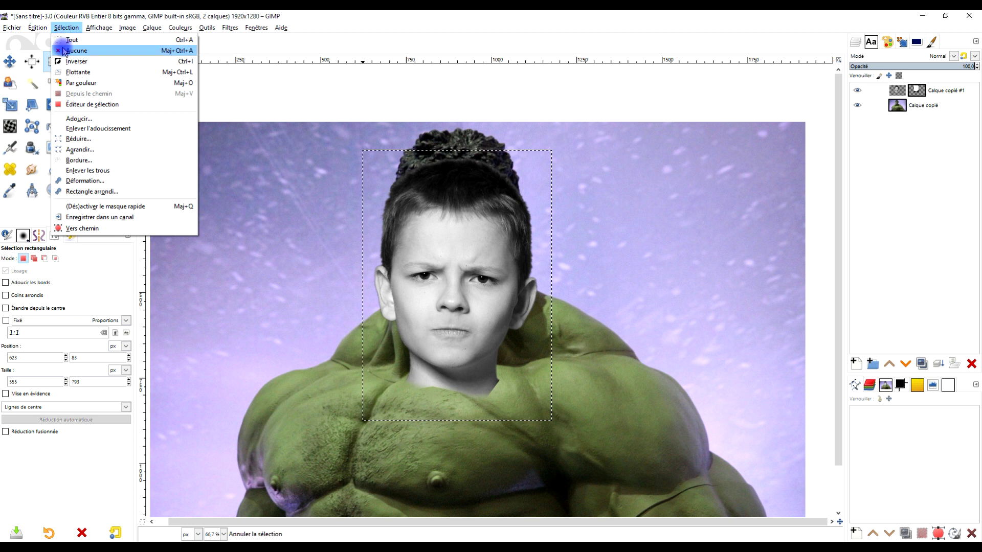
left_click(76, 50)
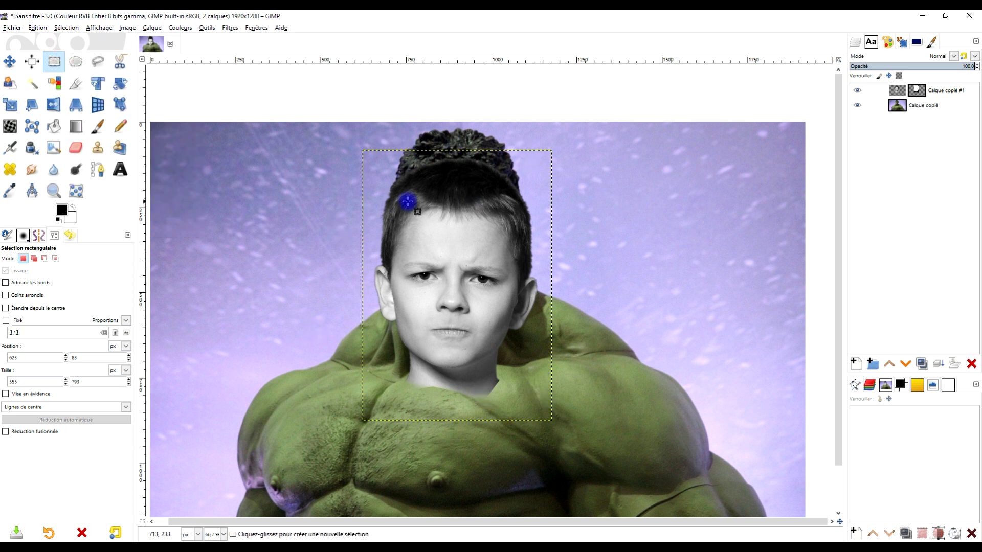
scroll(484, 222, "right", 1)
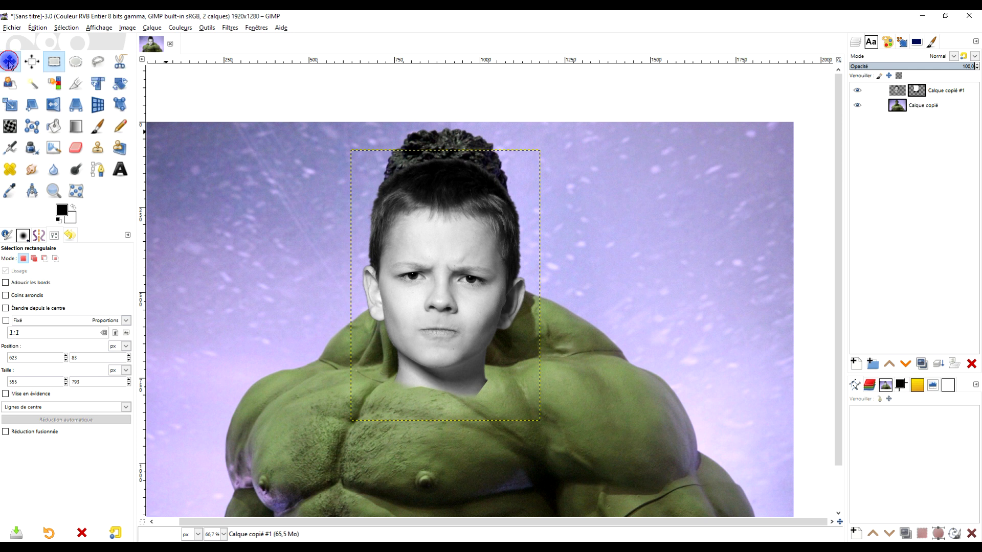
Drag the cropped head layer up and slightly left onto the Hulk's neck.
left_click(8, 62)
left_click_drag(450, 279, 441, 236)
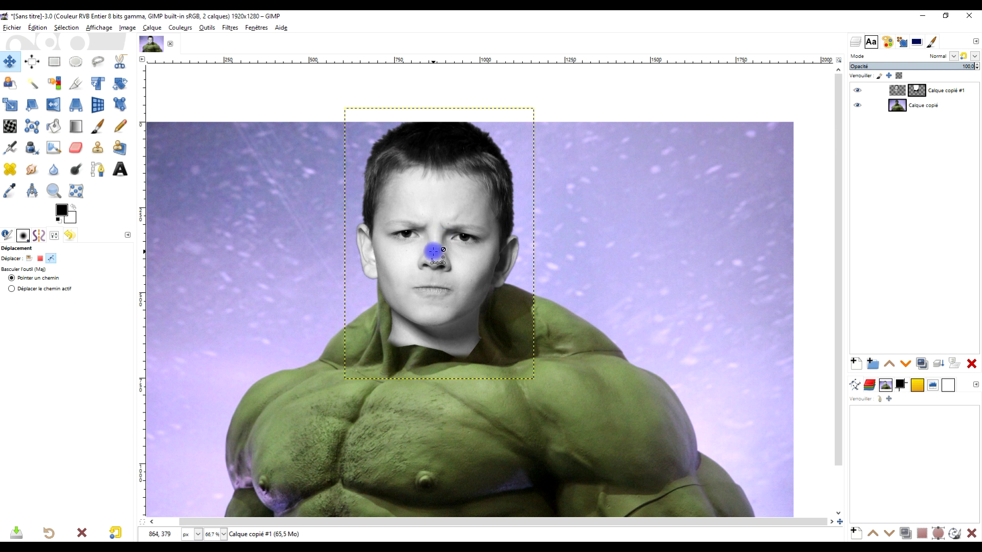
mouse_move(450, 245)
left_mouse_down()
mouse_move(446, 261)
mouse_move(461, 286)
mouse_move(453, 280)
left_mouse_up()
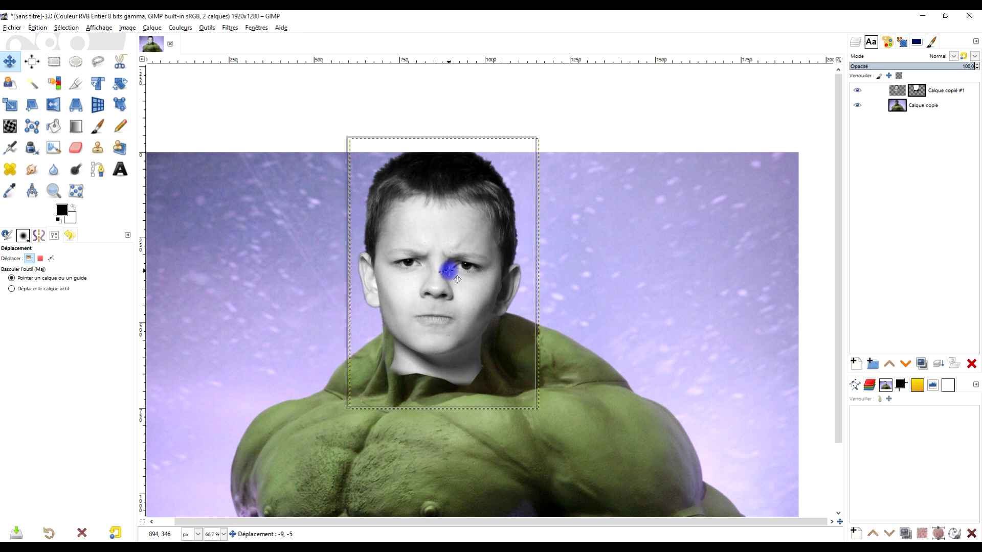
scroll(453, 280, "down", 1)
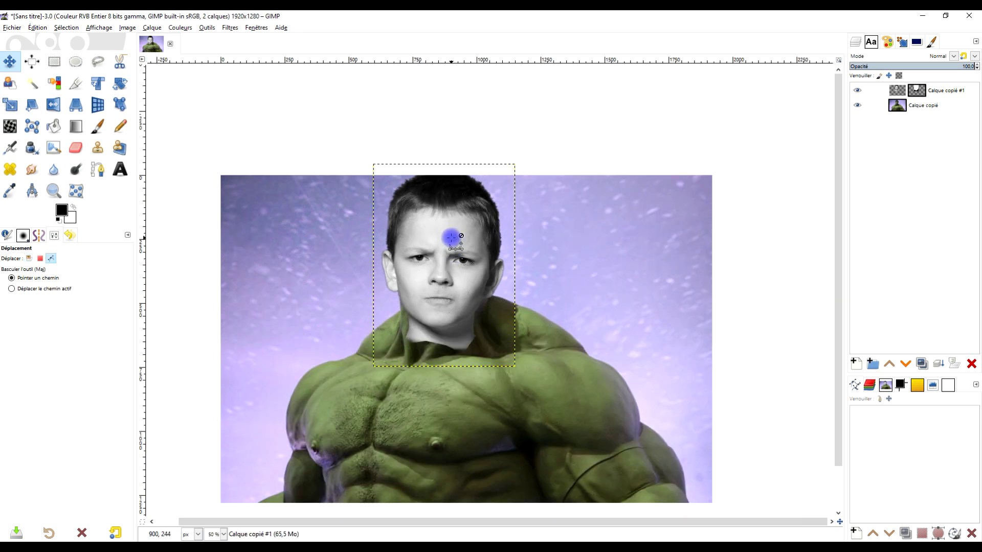
scroll(448, 241, "up", 1)
left_click_drag(445, 241, 444, 276)
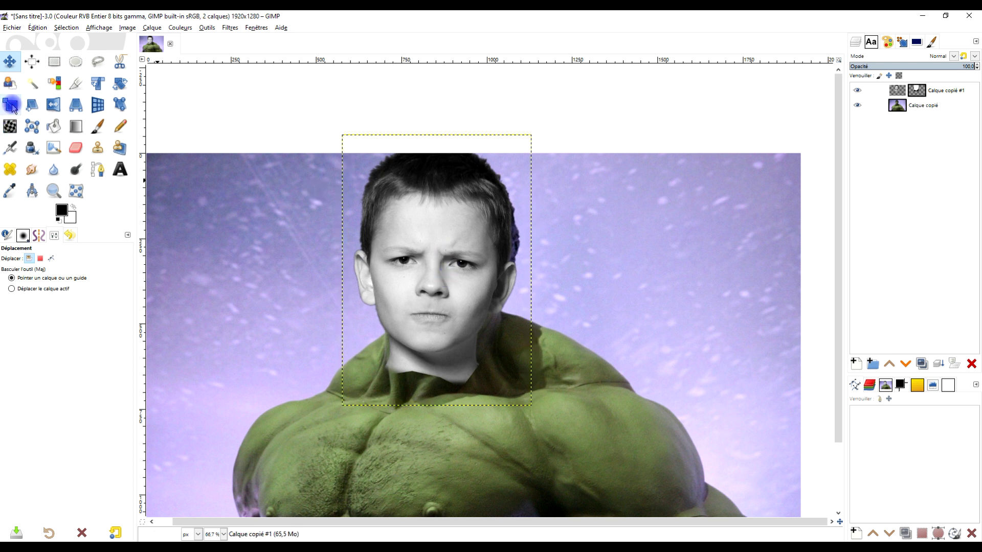
Scale the boy's head layer proportionally to 606×866 over the Hulk's neck and reselect it.
left_click(10, 106)
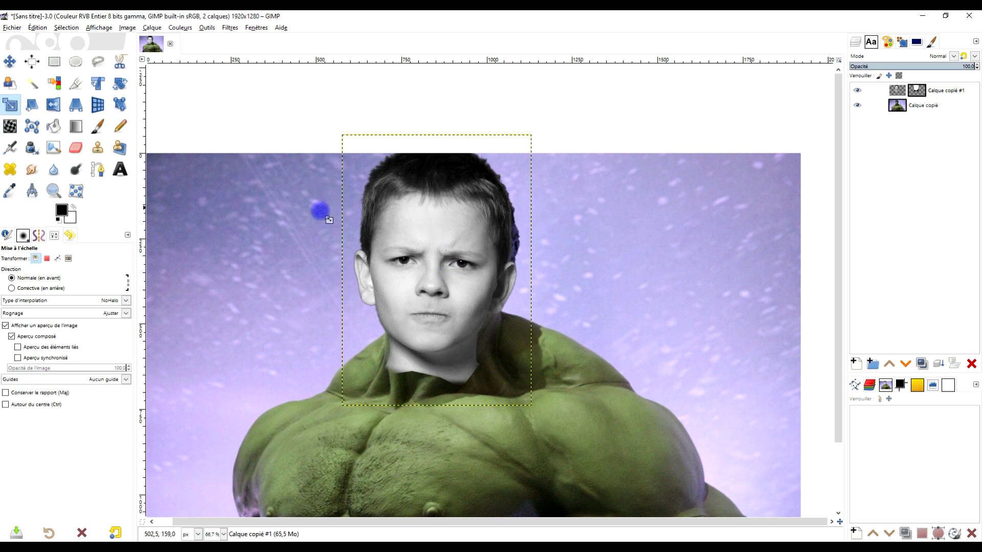
left_click(426, 247)
left_click_drag(552, 145, 542, 133)
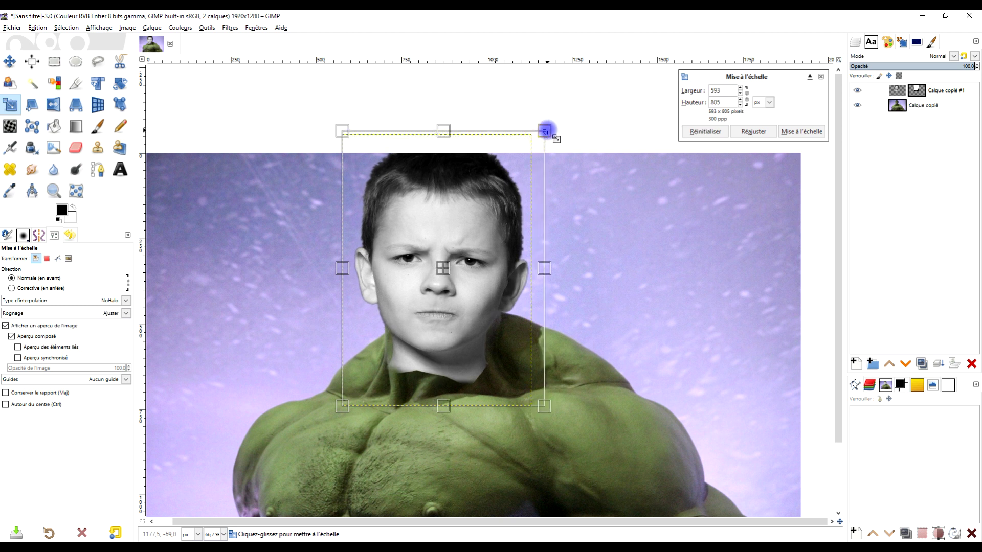
left_click(706, 132)
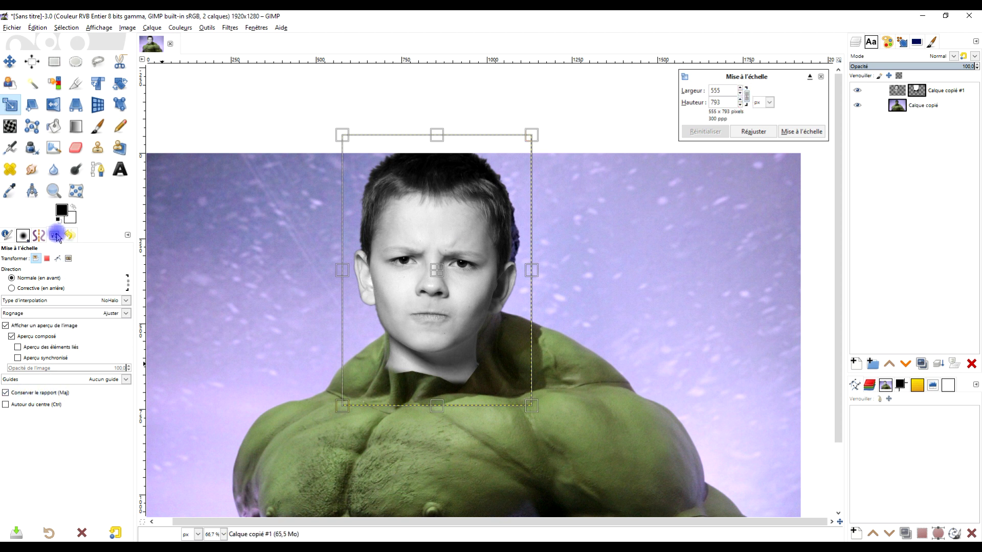
mouse_move(532, 135)
left_mouse_down()
mouse_move(554, 131)
mouse_move(509, 205)
left_mouse_up()
scroll(550, 134, "down", 3)
scroll(478, 246, "up", 1)
left_click_drag(472, 292, 471, 295)
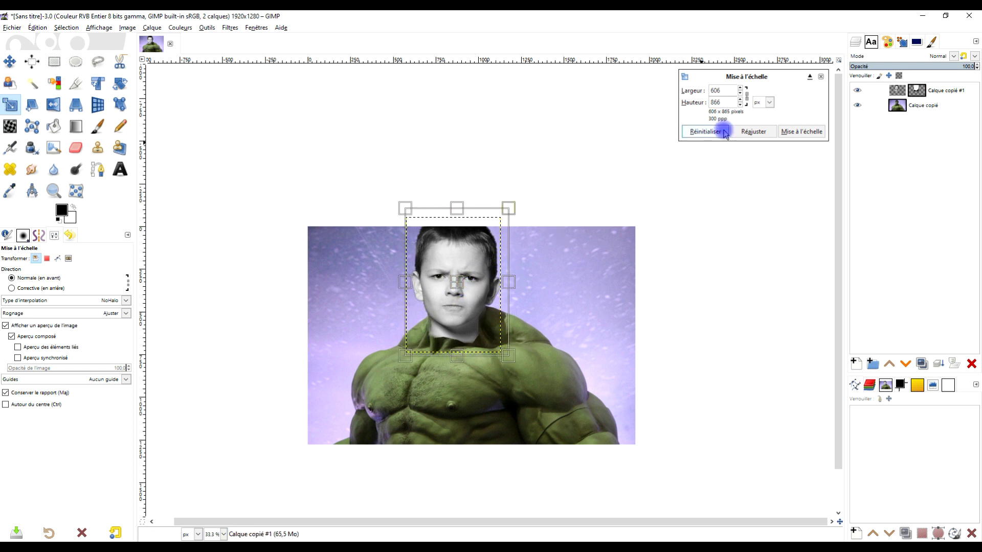
left_click(792, 134)
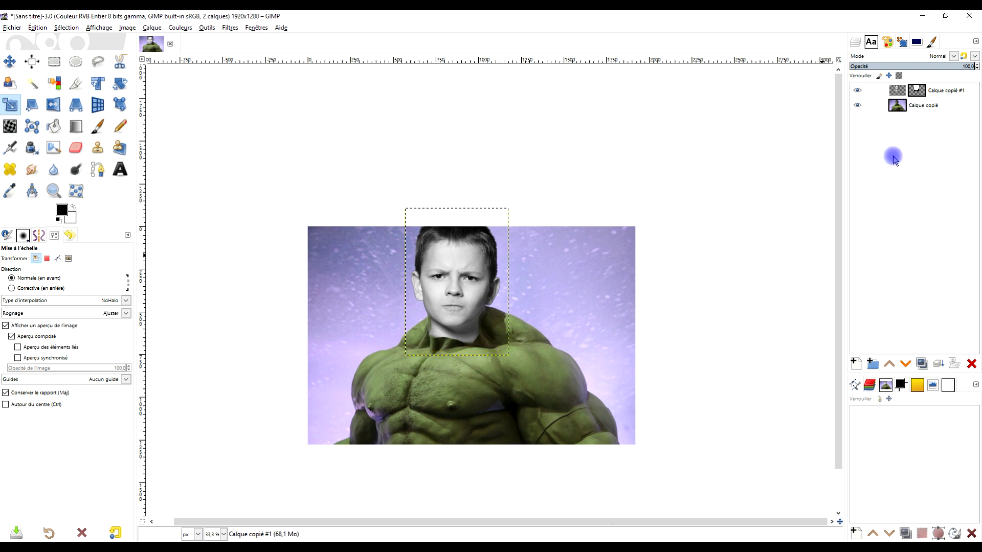
left_click(892, 96)
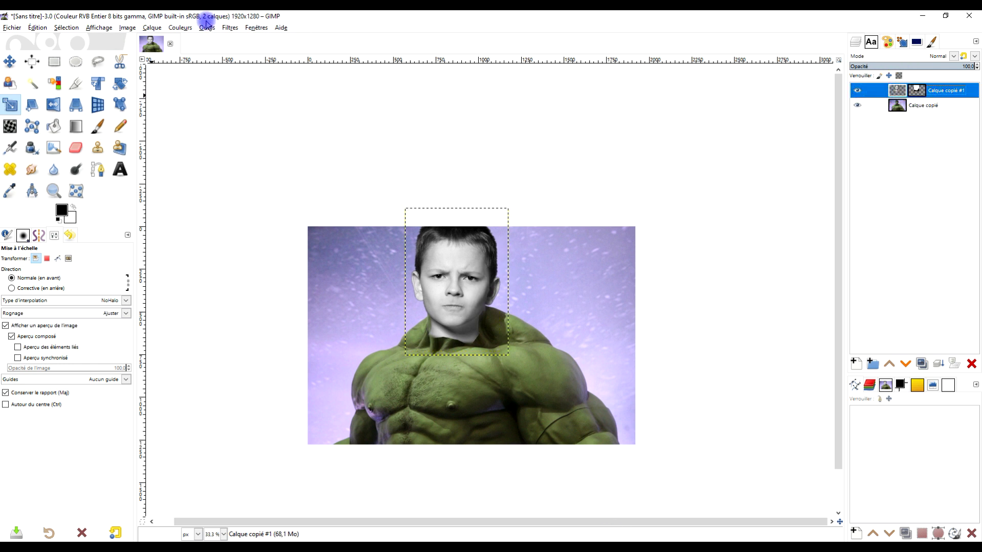
left_click(184, 29)
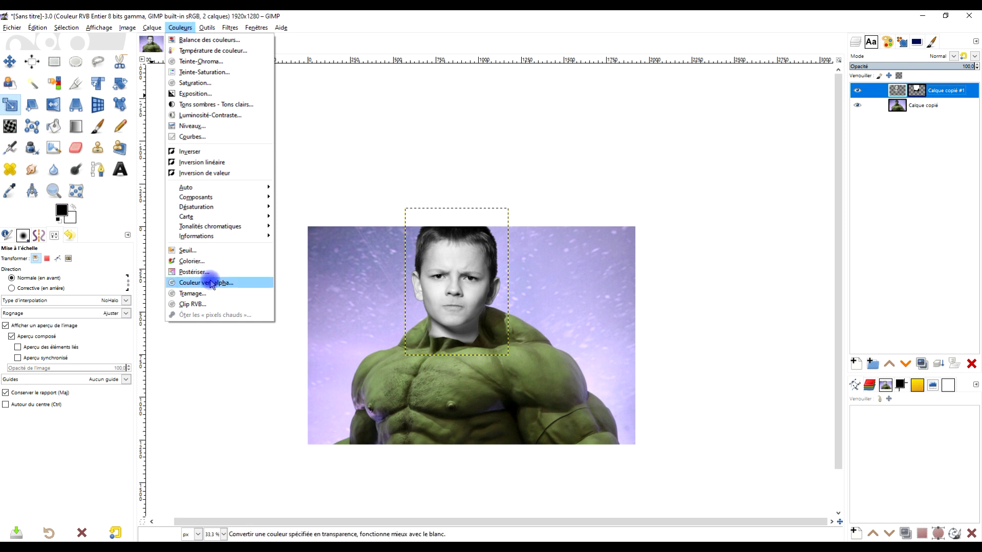
Start Colorier on the head layer and sample the Hulk's neck green as tint.
left_click(191, 262)
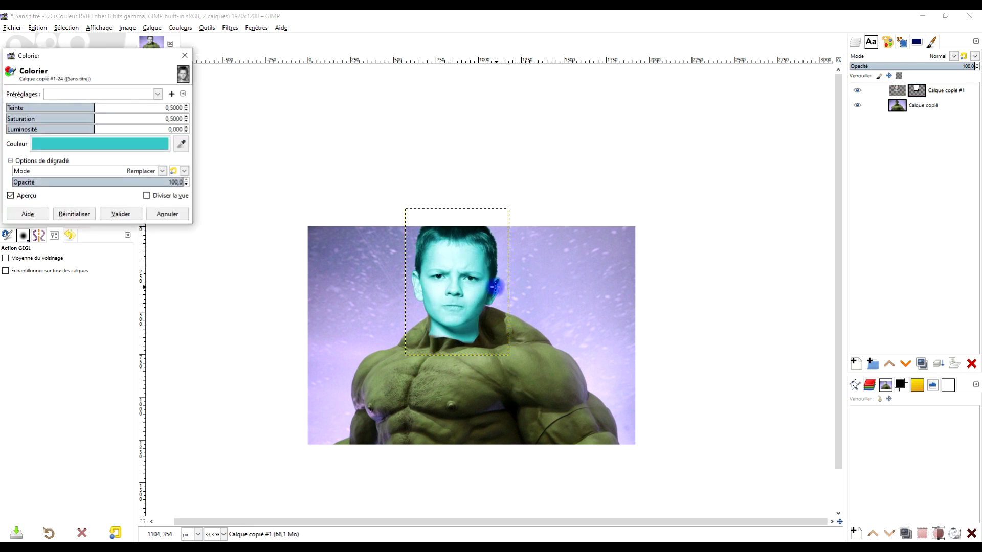
left_click(122, 139)
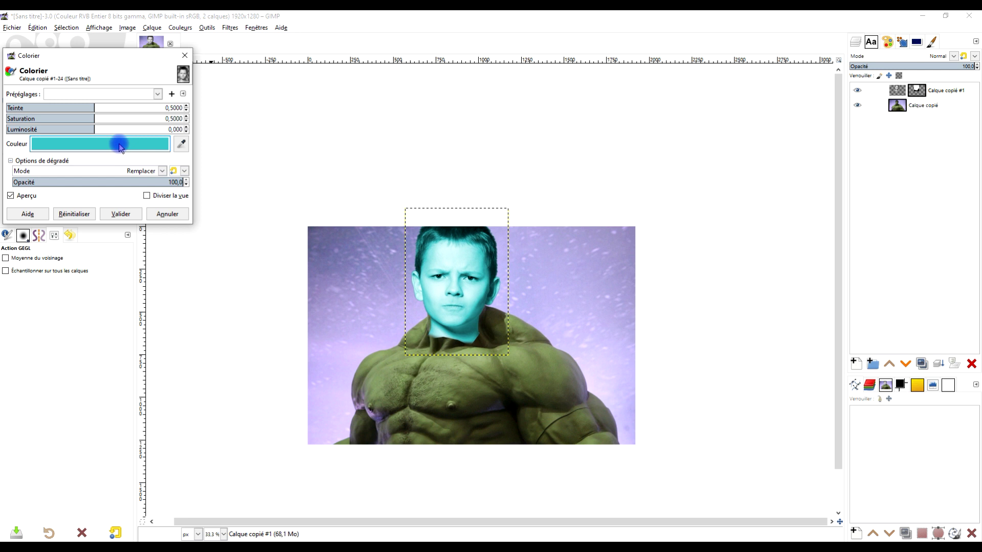
scroll(427, 291, "up", 4)
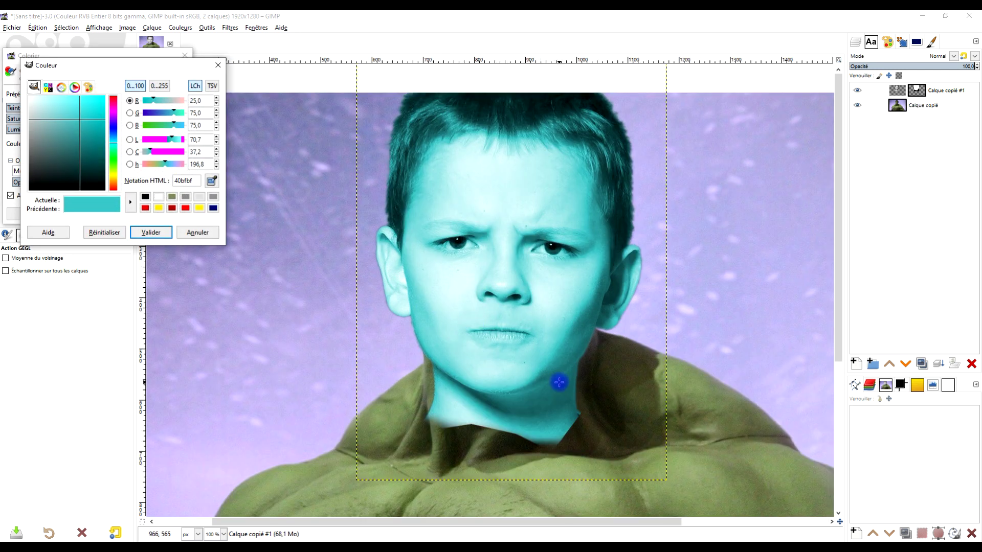
key("Escape")
scroll(512, 307, "down", 3)
scroll(467, 275, "down", 2)
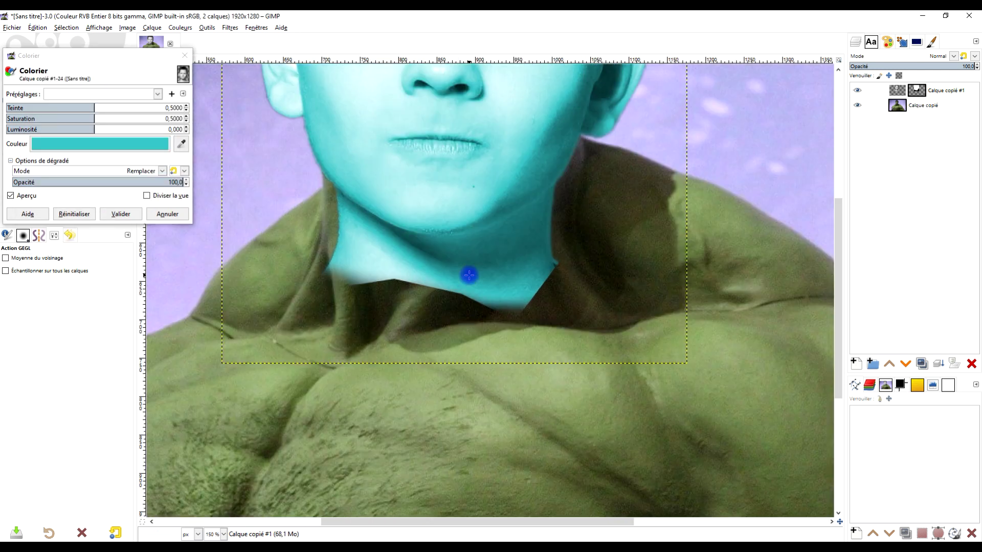
left_click(160, 154)
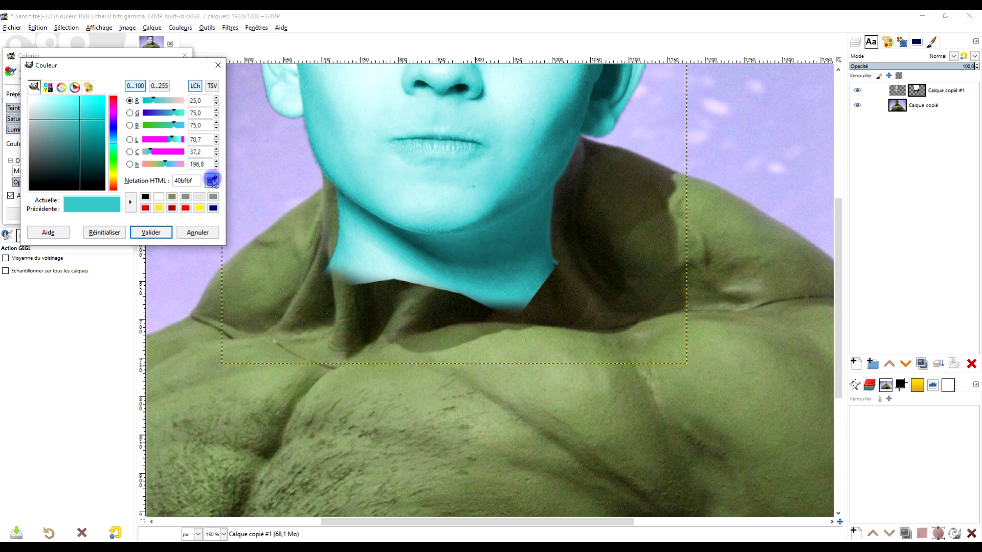
left_click(211, 181)
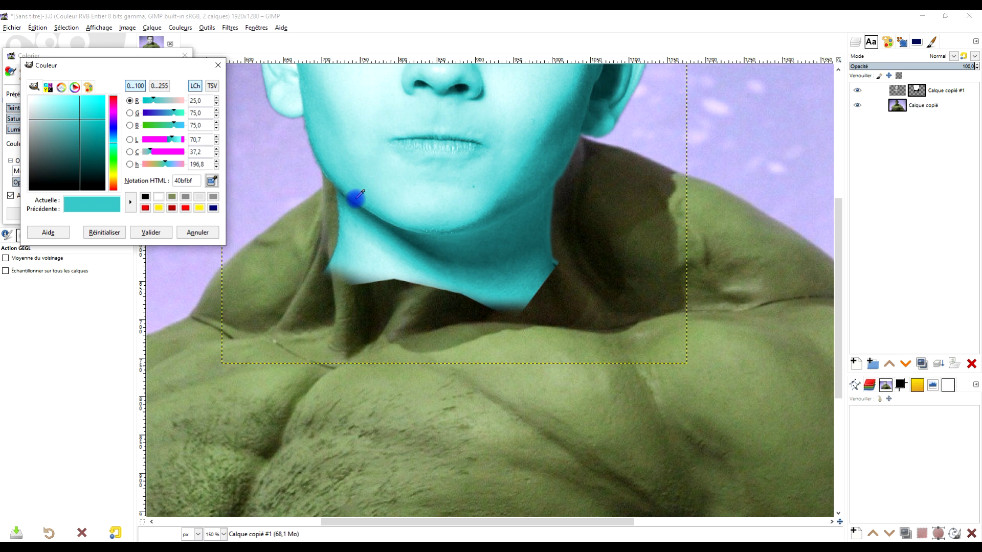
left_click(332, 206)
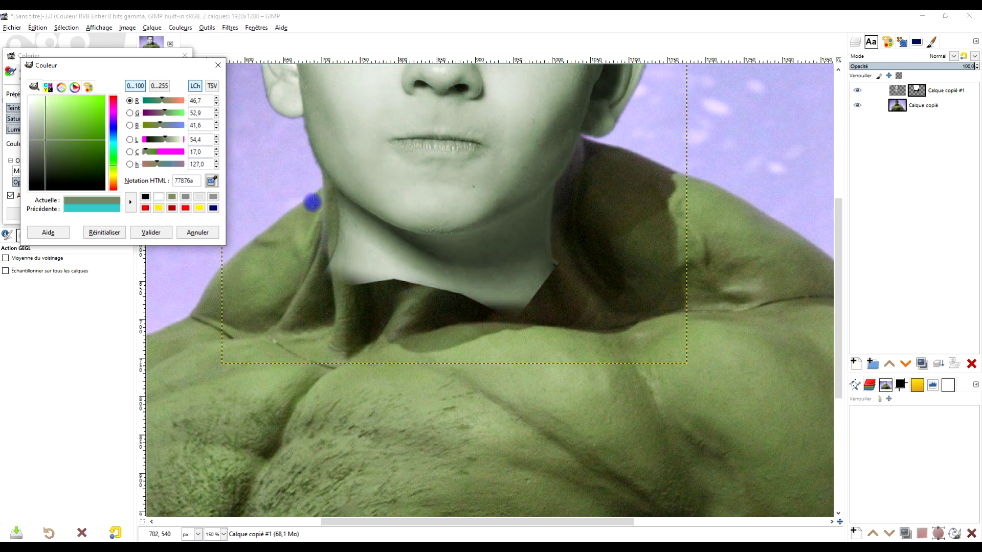
Resample the tint colour from the area beside the Hulk's neck.
scroll(383, 171, "up", 5)
scroll(384, 193, "down", 2)
key("Return")
scroll(416, 213, "up", 1)
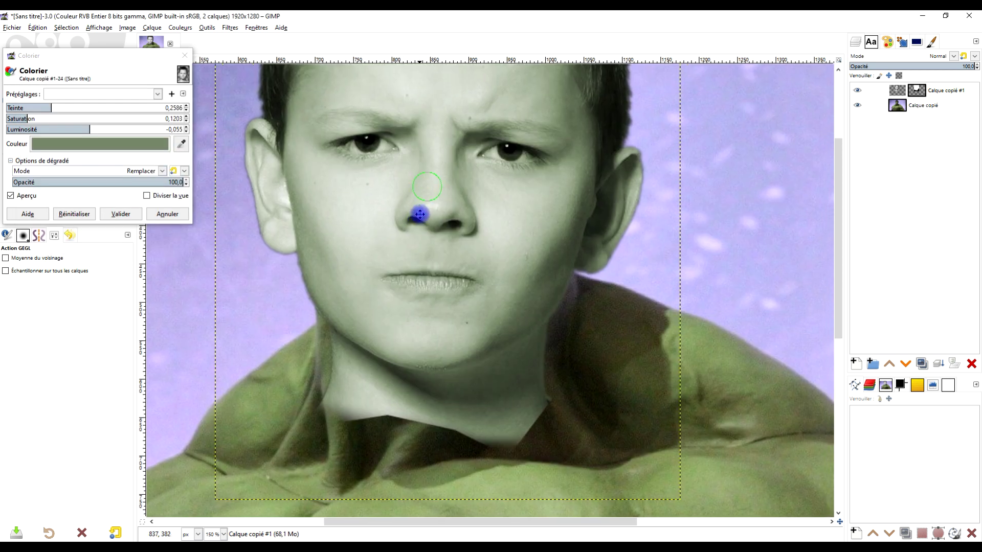
left_click(182, 146)
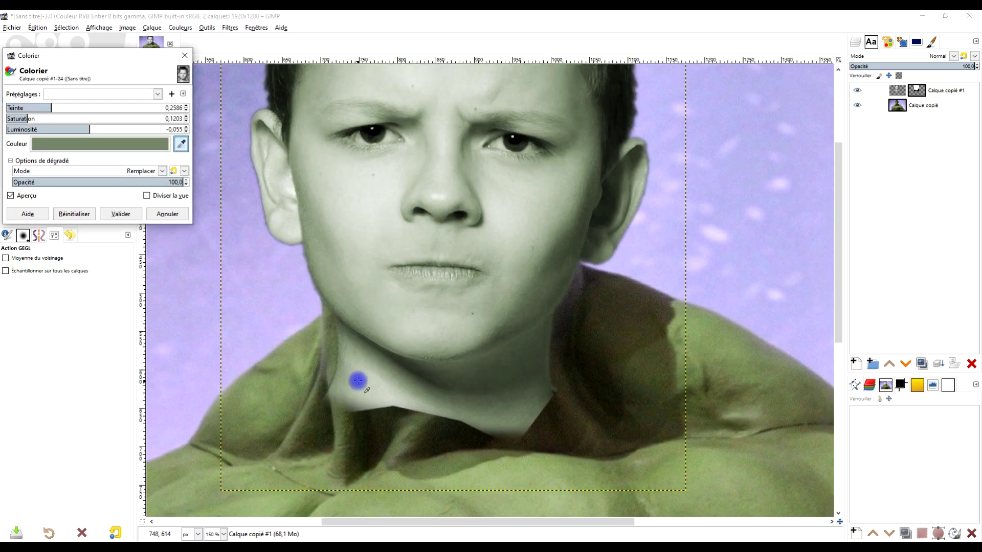
left_click(330, 368)
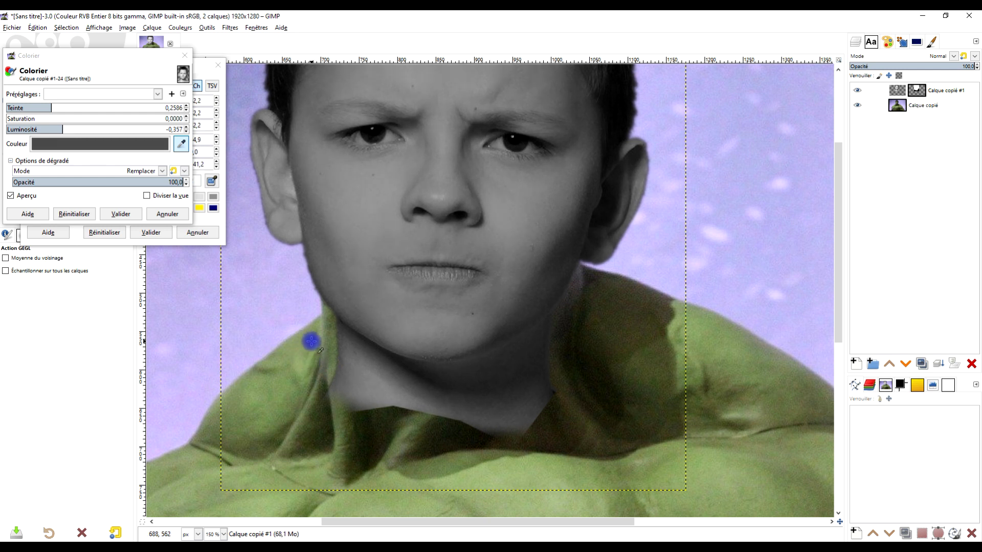
left_click(182, 145)
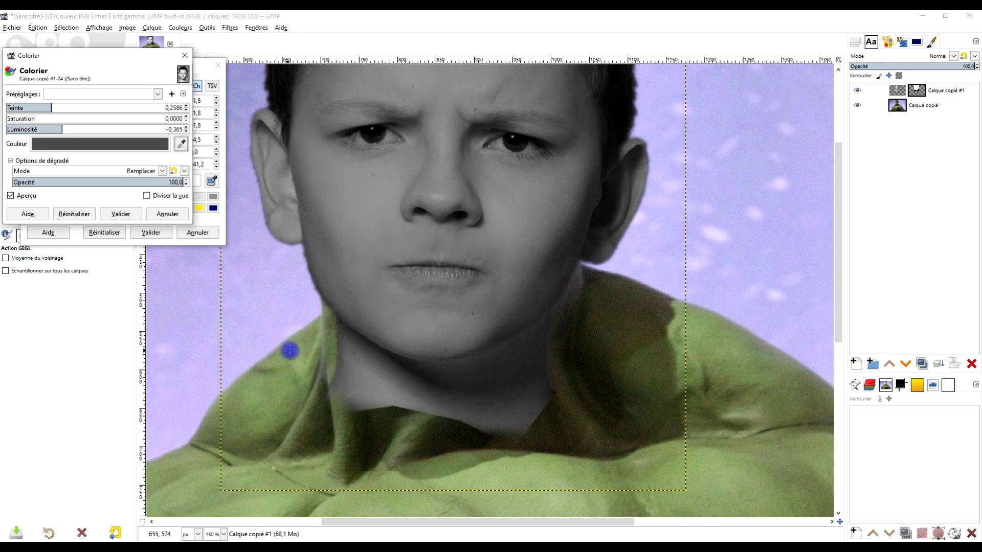
Pick a muted olive green from the Hulk's shoulder and apply the Colorier tint.
left_click(168, 143)
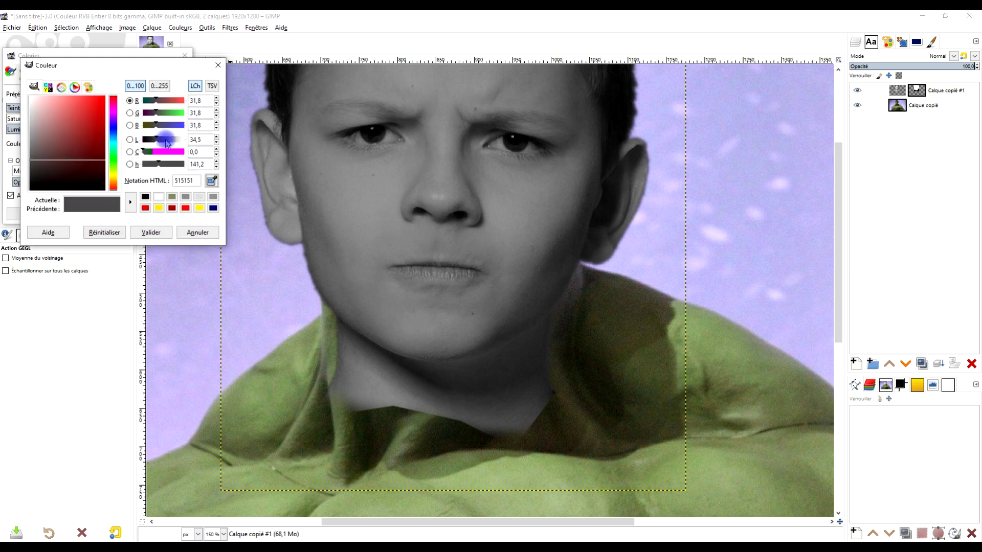
left_click(304, 344)
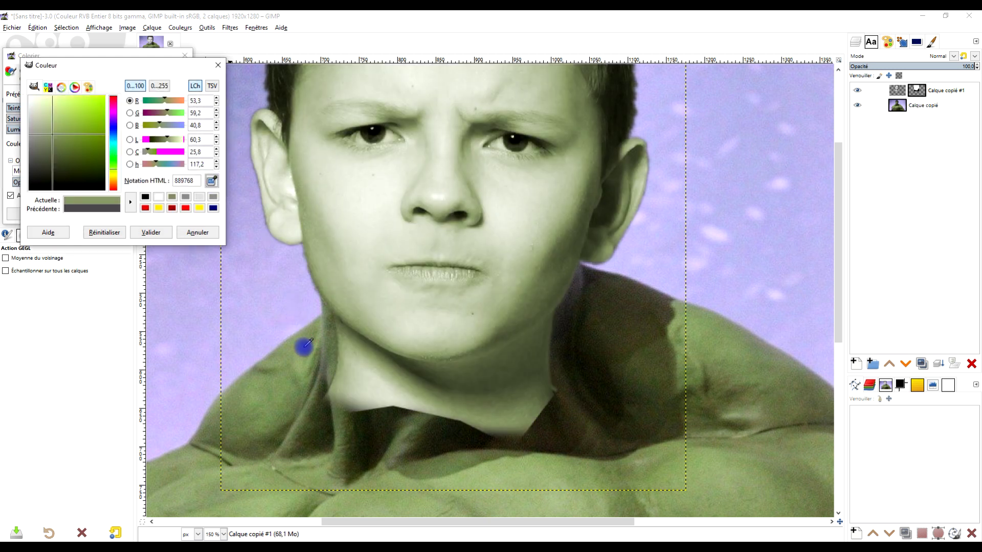
left_click_drag(306, 371, 311, 389)
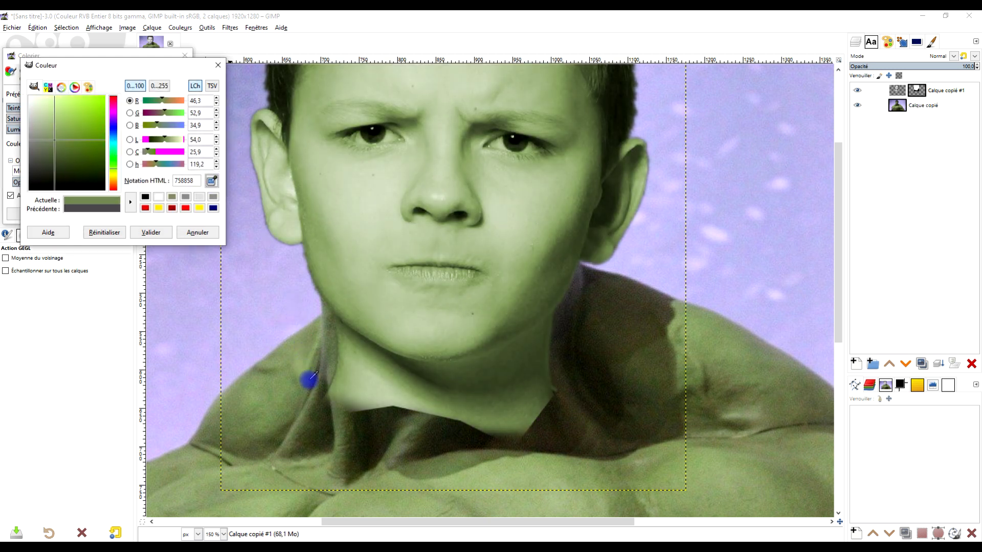
left_click_drag(311, 389, 325, 377)
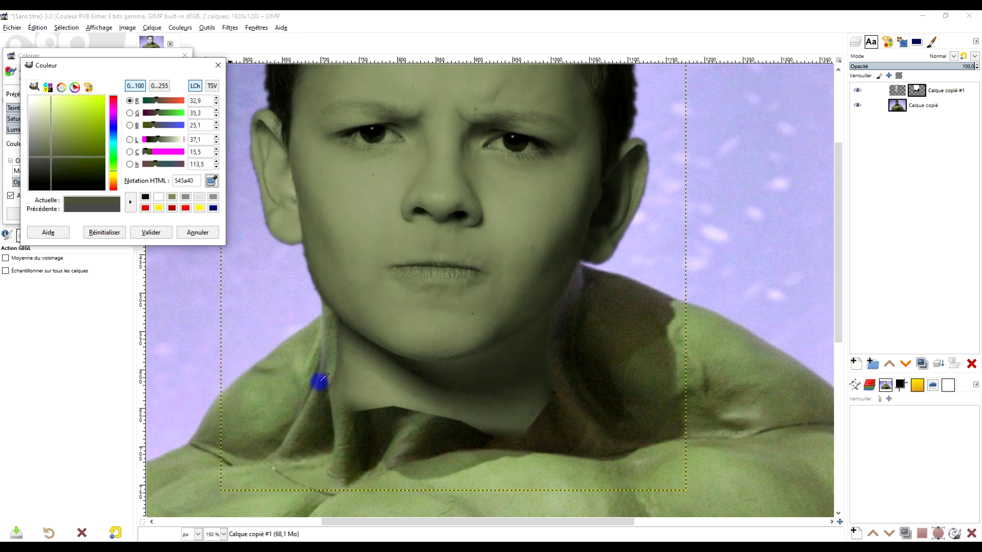
left_click(166, 233)
scroll(423, 280, "down", 4)
scroll(412, 279, "up", 2)
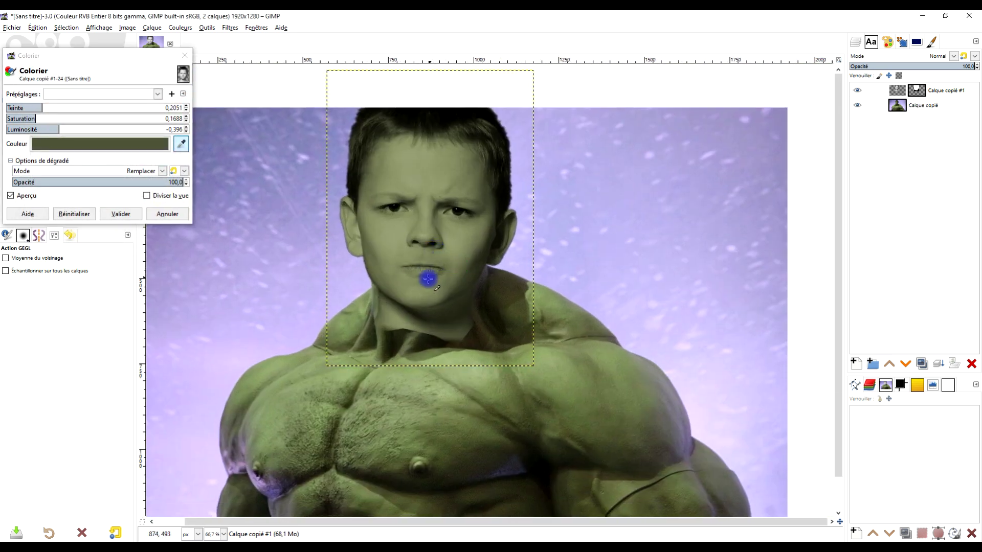
left_click(121, 213)
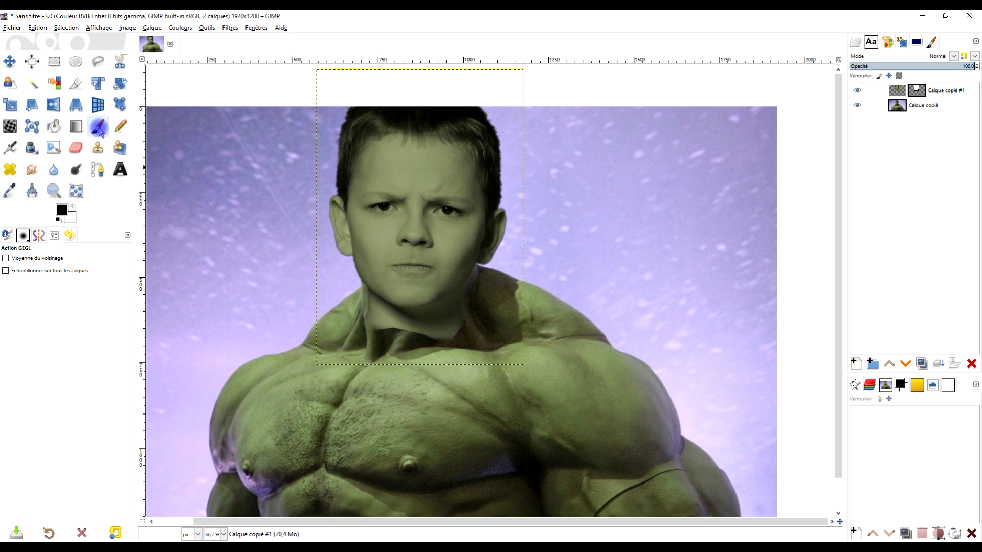
Set the Paintbrush to '2. Hardness 075' at size 152 on the head layer's mask.
left_click(99, 127)
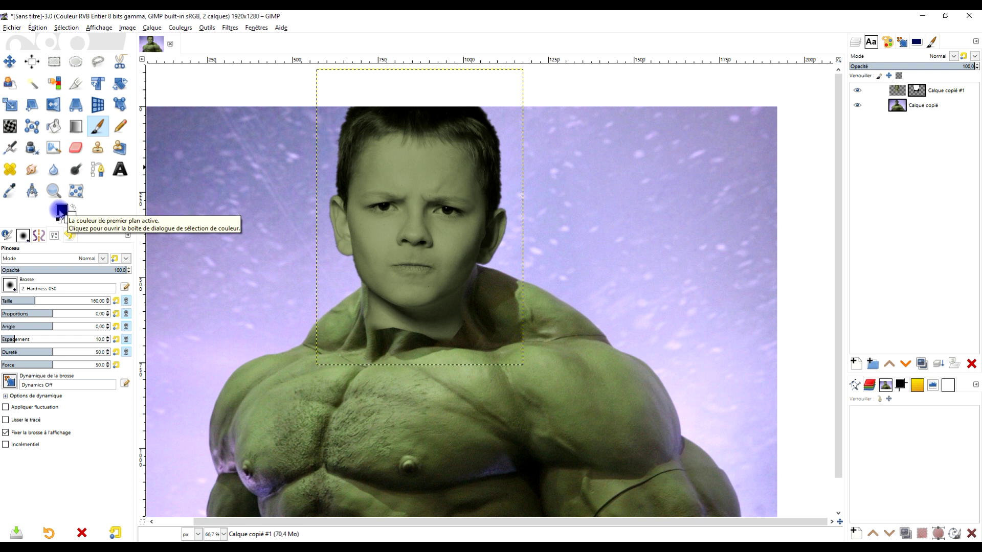
left_click(9, 286)
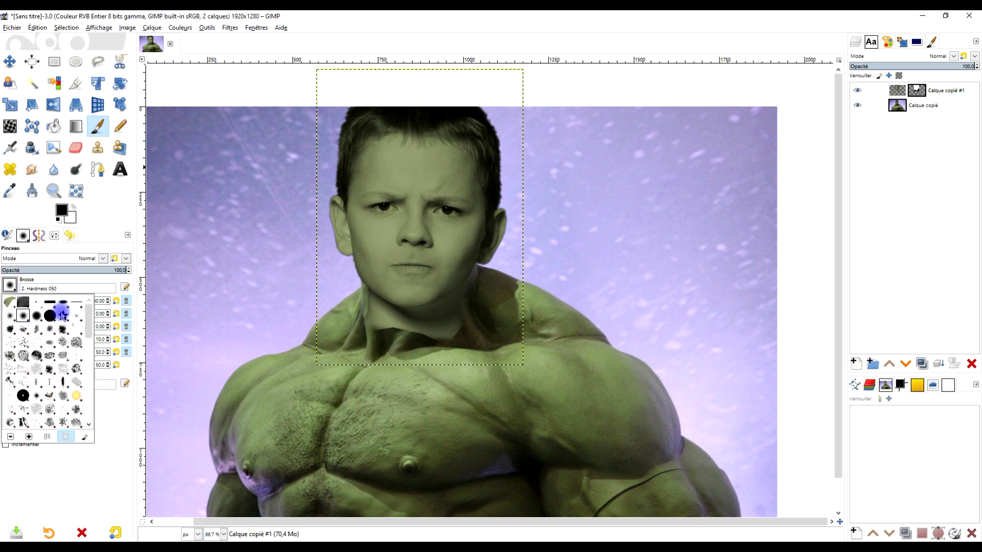
left_click(34, 318)
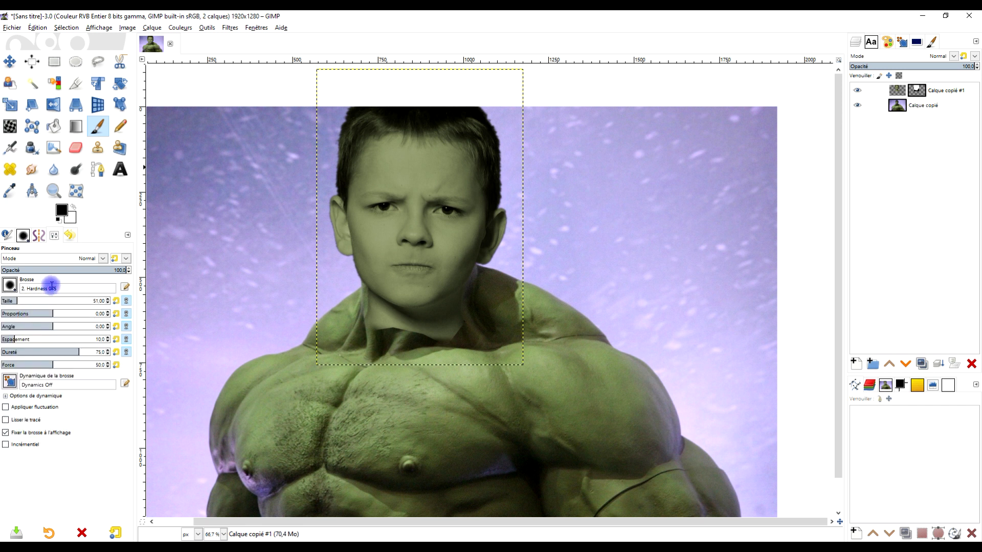
left_click(915, 91)
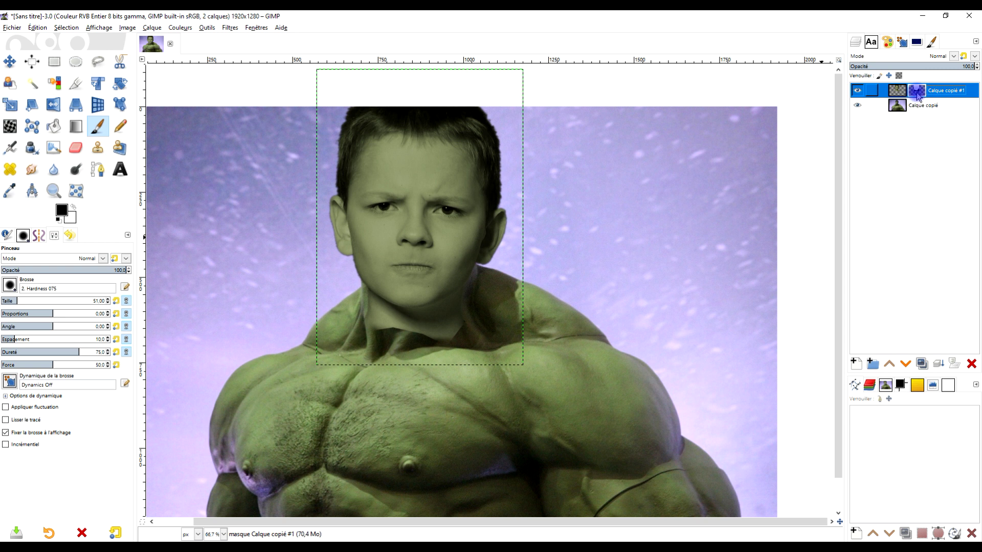
scroll(379, 276, "up", 1)
scroll(365, 318, "up", 1)
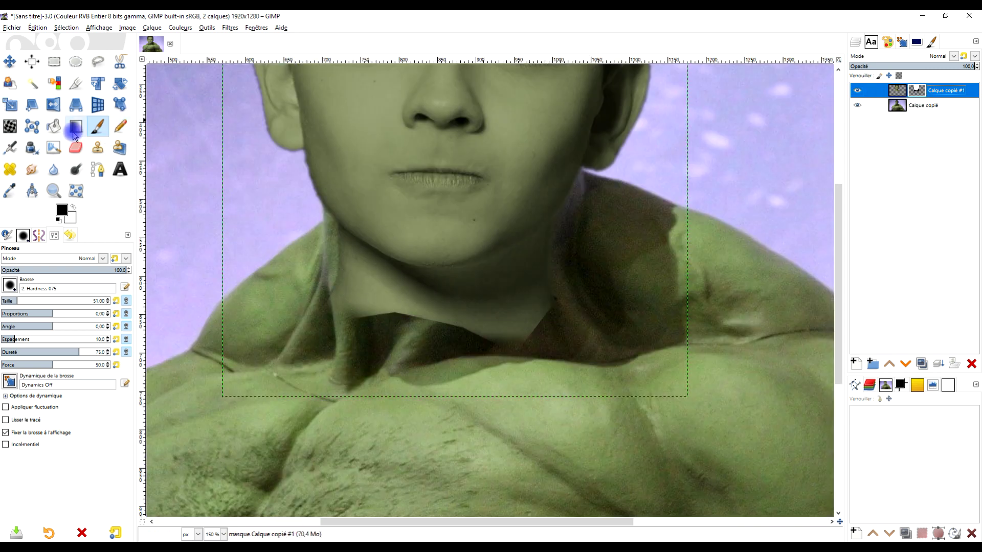
left_click(34, 300)
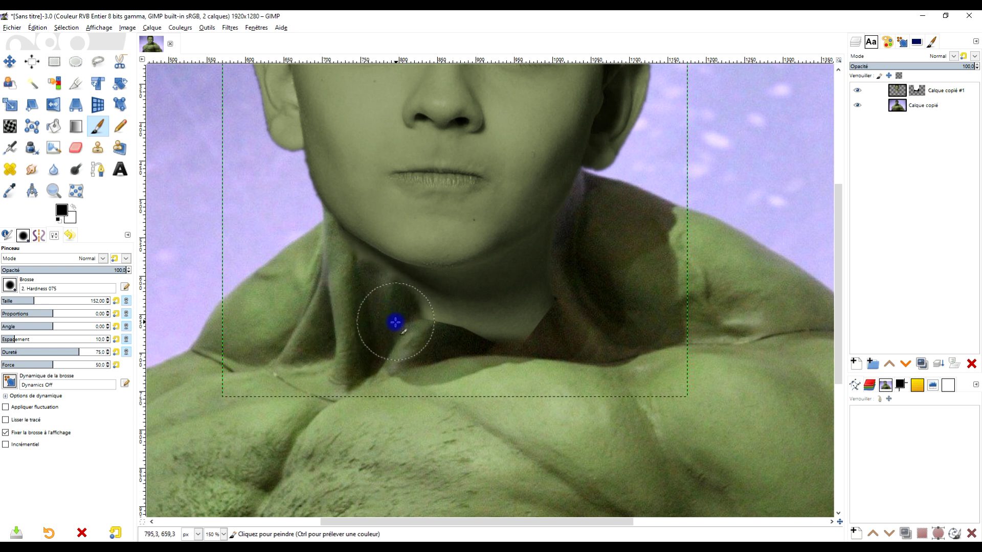
Paint the mask along the neck to reveal Hulk muscles, then select the Hulk base layer.
mouse_move(412, 344)
left_mouse_down()
mouse_move(469, 337)
mouse_move(505, 356)
mouse_move(532, 281)
mouse_move(545, 294)
left_mouse_up()
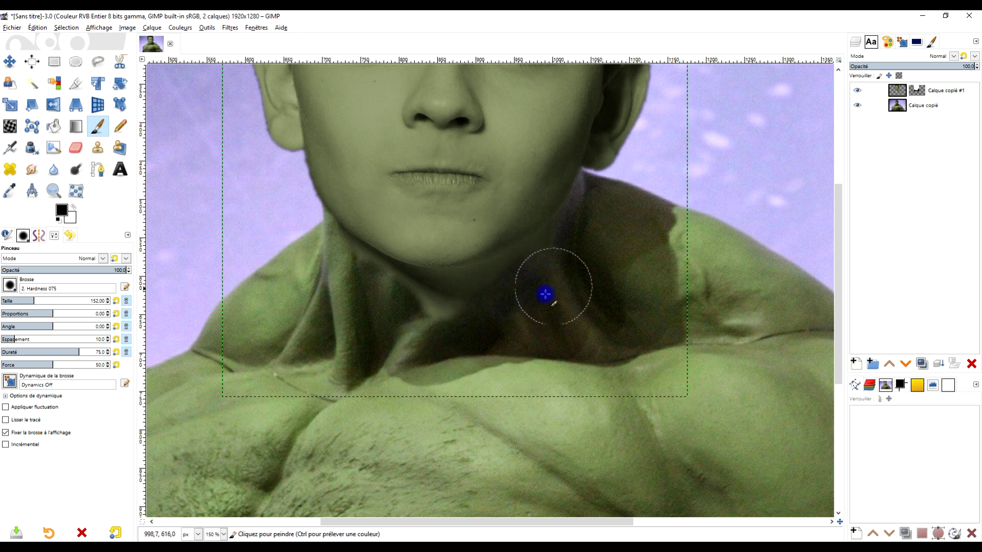
mouse_move(459, 330)
left_mouse_down()
mouse_move(387, 302)
mouse_move(422, 320)
mouse_move(495, 309)
mouse_move(577, 246)
left_mouse_up()
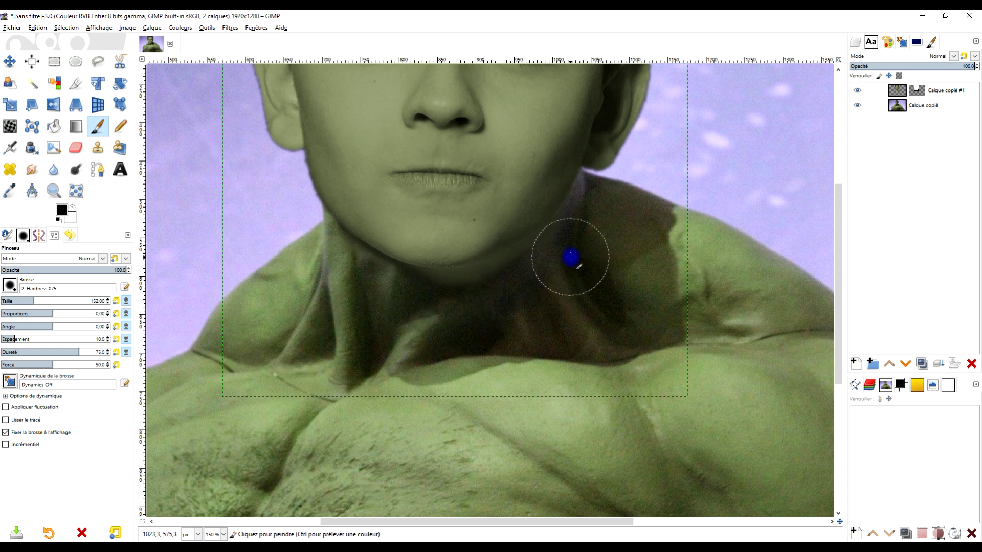
scroll(570, 255, "down", 3)
scroll(570, 252, "up", 2)
scroll(569, 226, "up", 1)
scroll(550, 226, "up", 1)
scroll(593, 355, "up", 1)
scroll(602, 274, "down", 1)
scroll(613, 268, "up", 2)
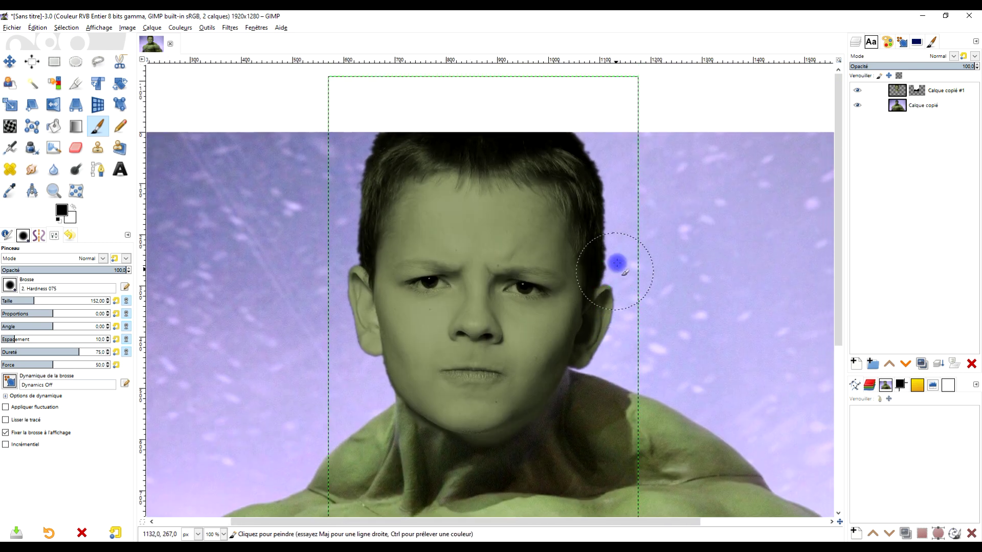
scroll(617, 262, "down", 1)
scroll(634, 271, "down", 1)
left_click_drag(635, 274, 575, 228)
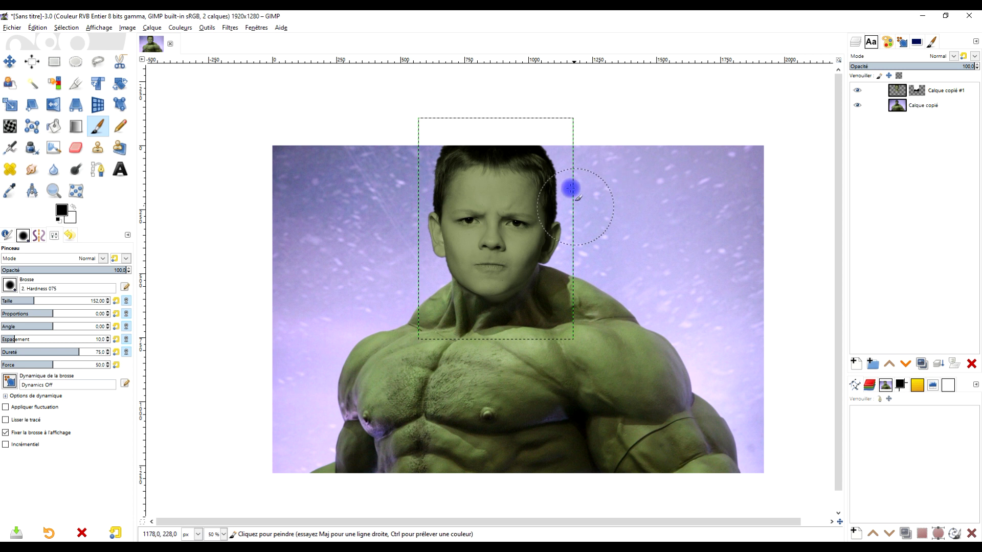
left_click_drag(648, 199, 592, 172)
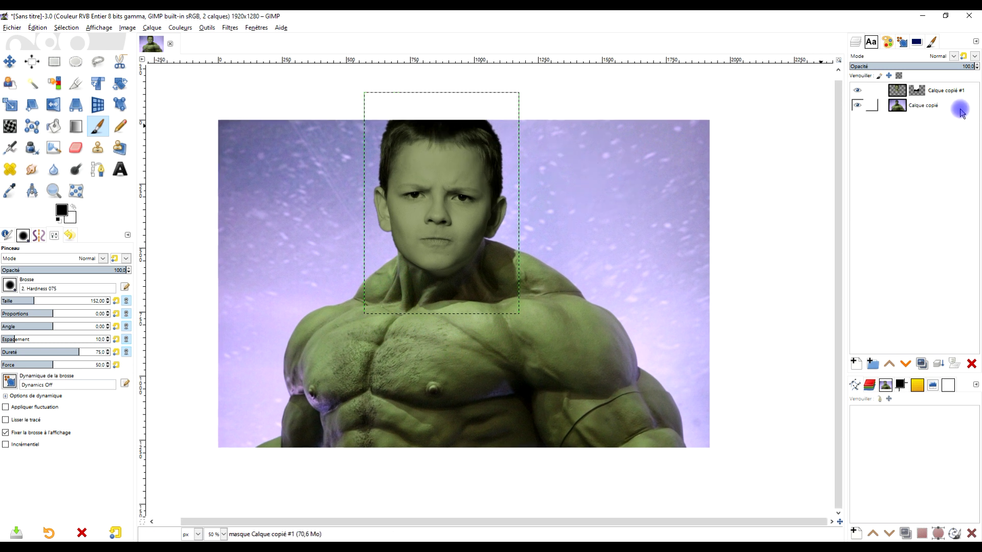
left_click(923, 106)
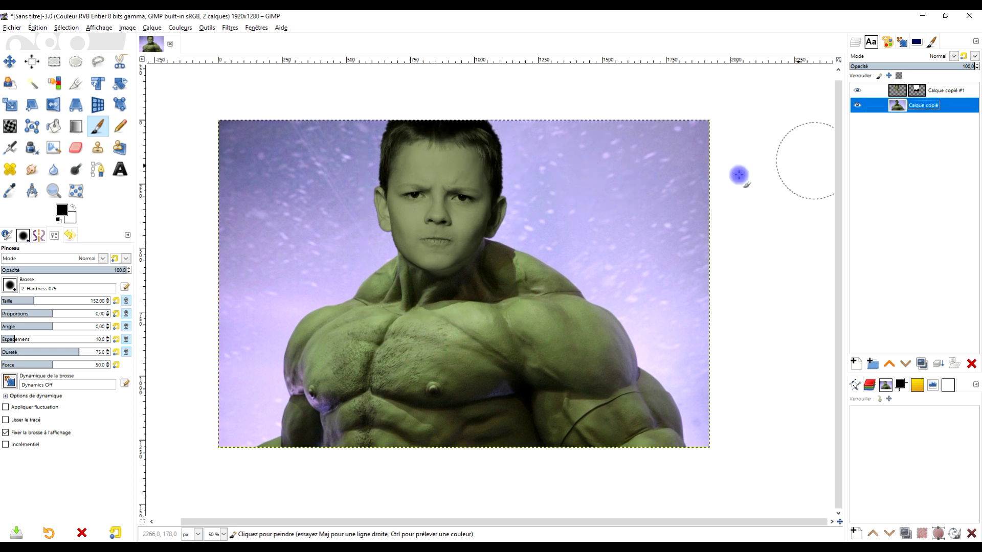
left_click_drag(586, 170, 568, 227)
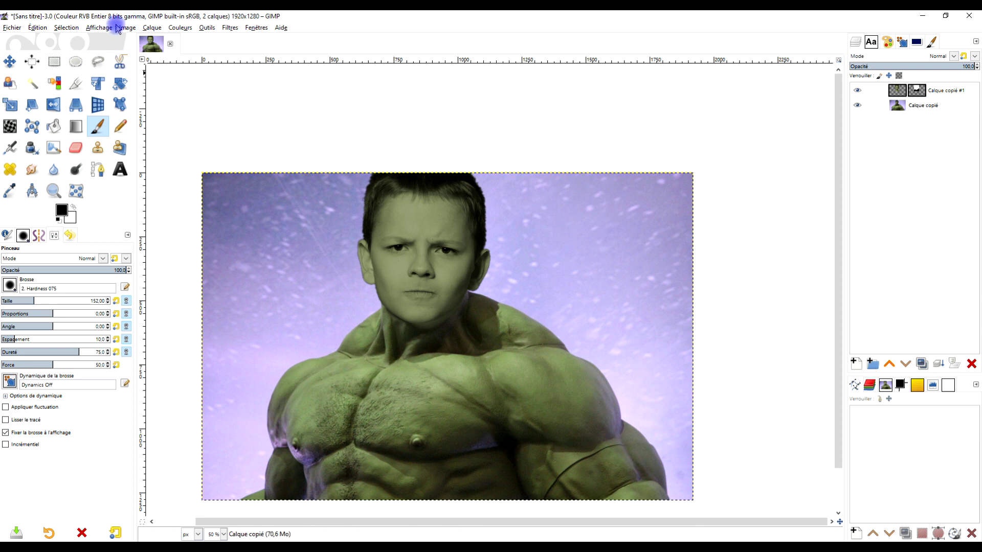
Fit the canvas to all layers, adding an empty strip above the image.
left_click(119, 28)
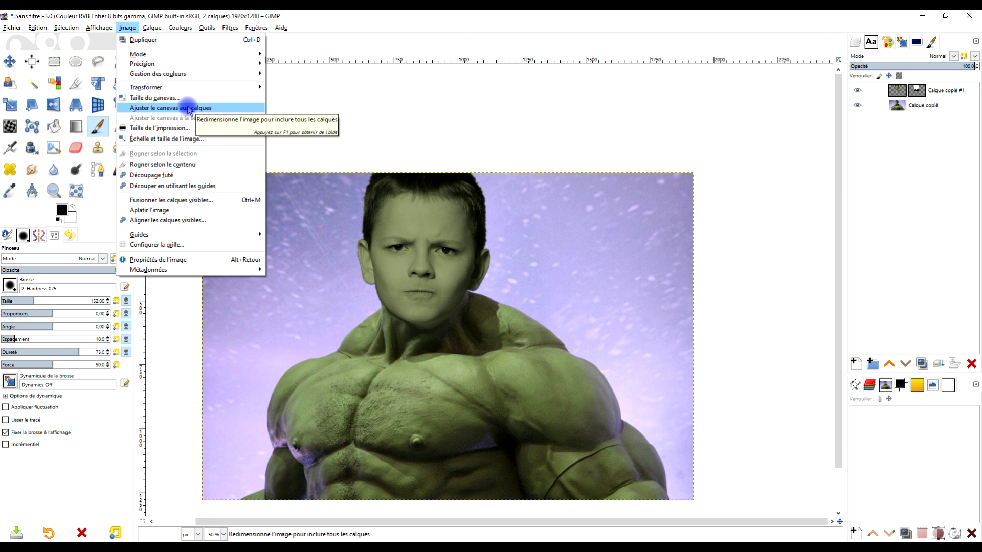
left_click(189, 109)
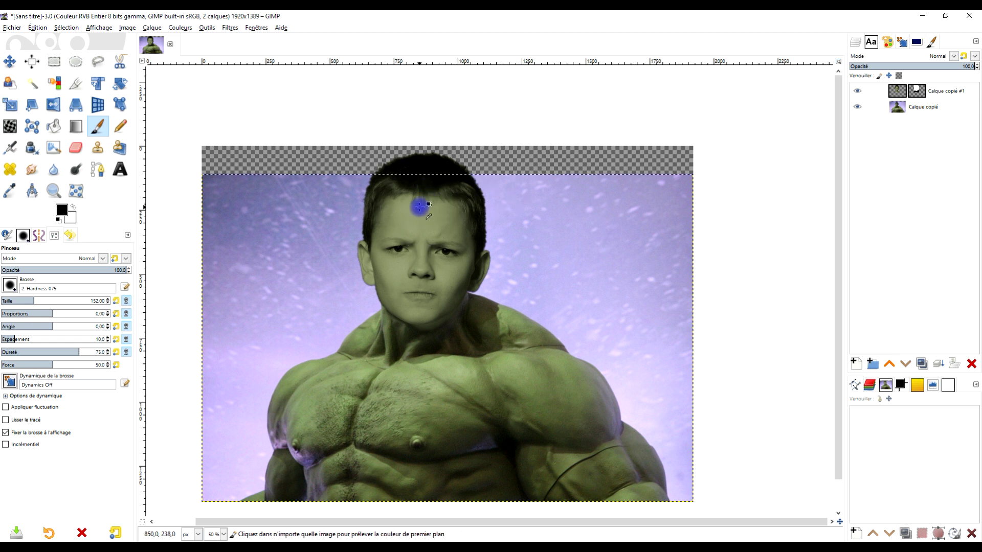
scroll(533, 190, "down", 1)
scroll(533, 190, "up", 1)
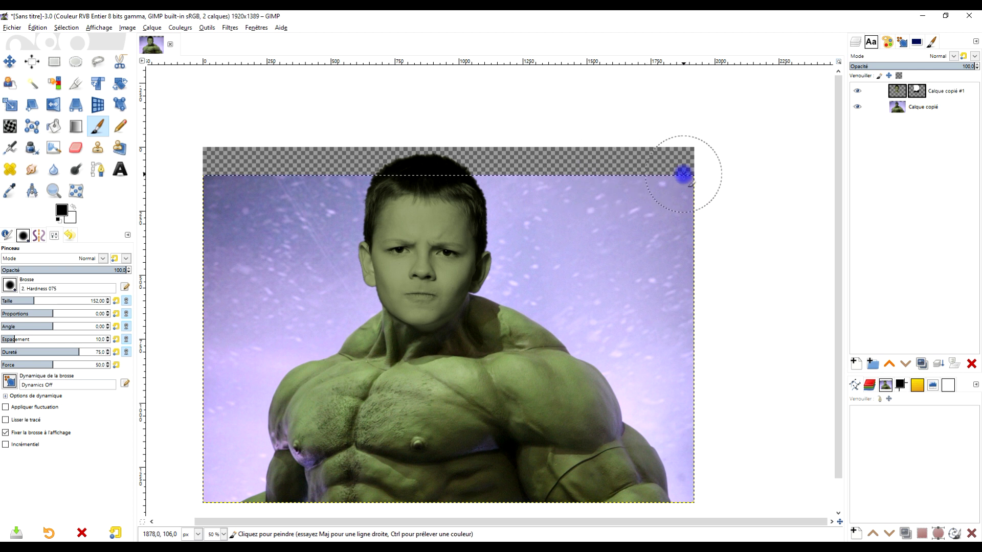
key("1")
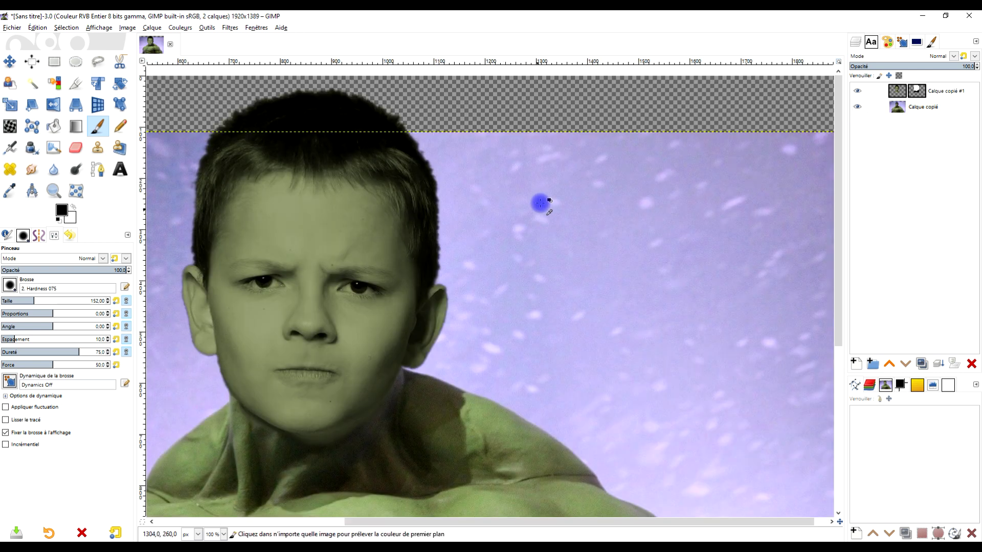
key("minus")
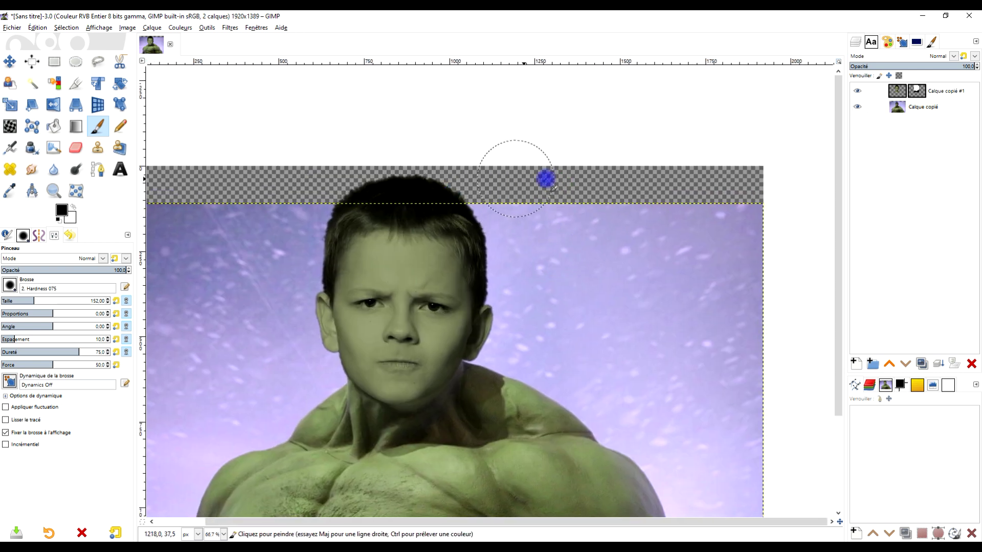
Resize the Calque copié Hulk layer to the full 1920×1389 image size.
right_click(897, 109)
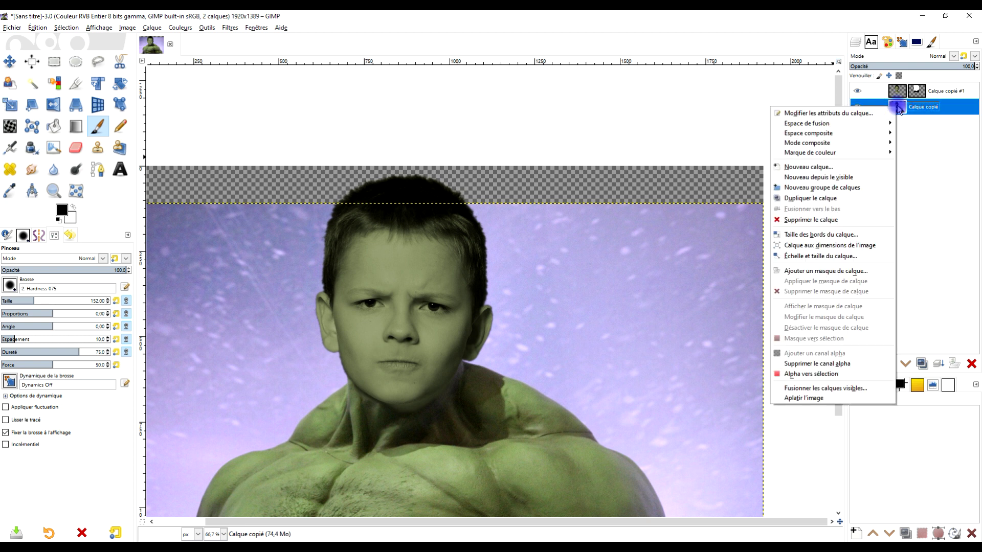
left_click(861, 249)
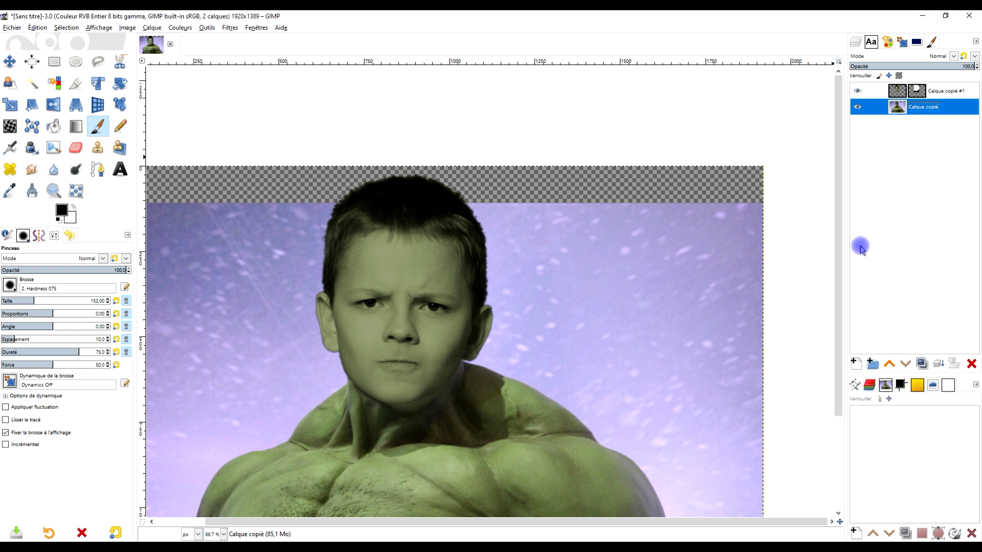
right_click(899, 120)
left_click(649, 151)
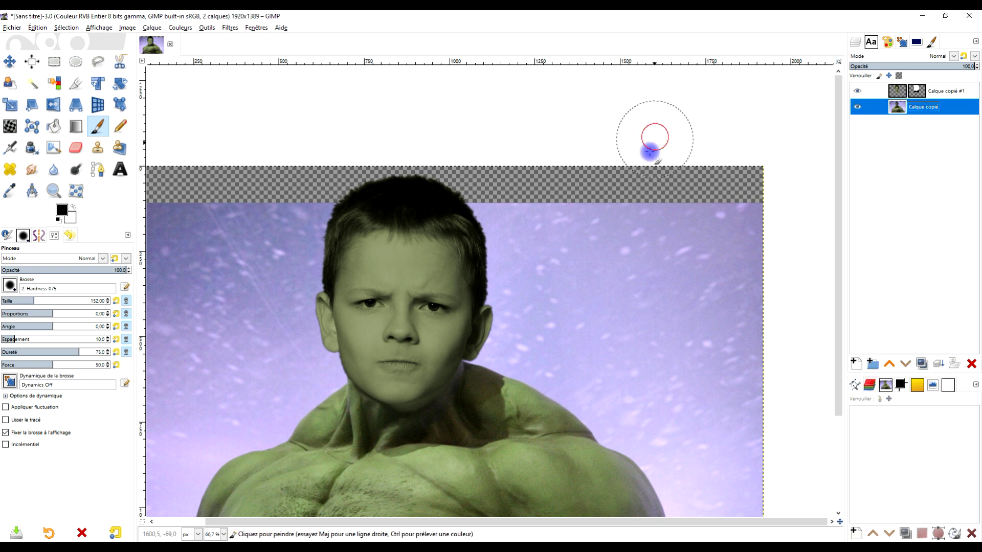
scroll(658, 226, "left", 3)
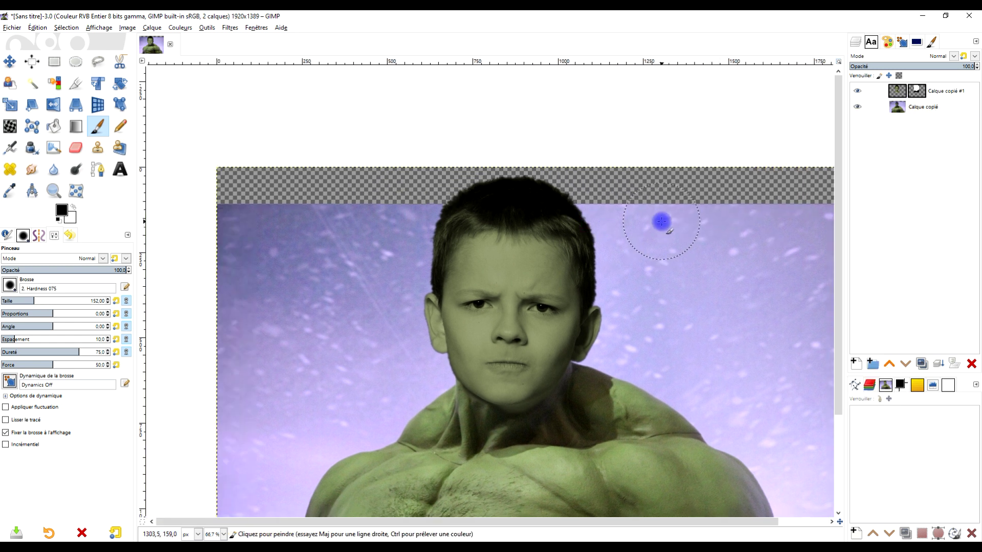
Clone sky over the left of the empty top strip, then lower opacity to 38.8.
left_click(97, 150)
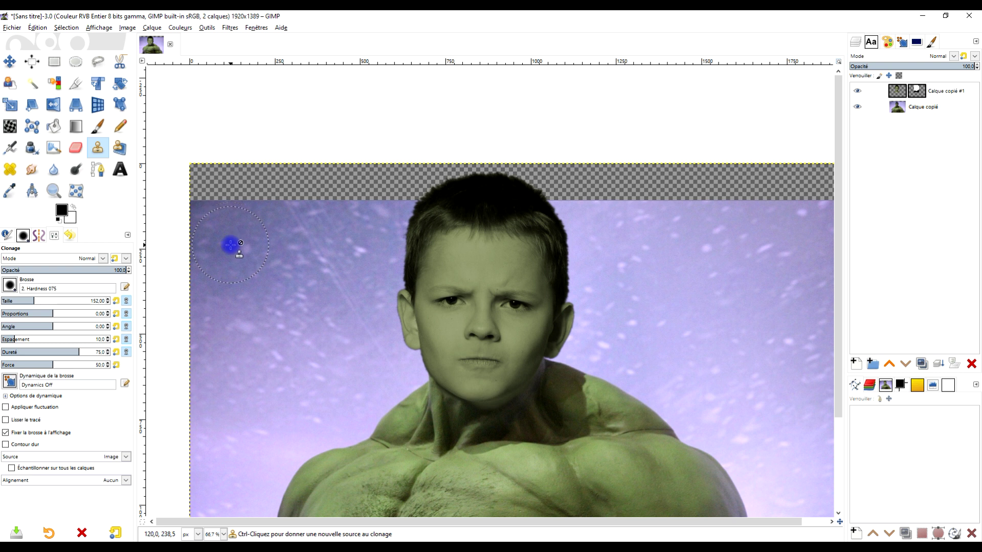
left_click(231, 248, "ctrl")
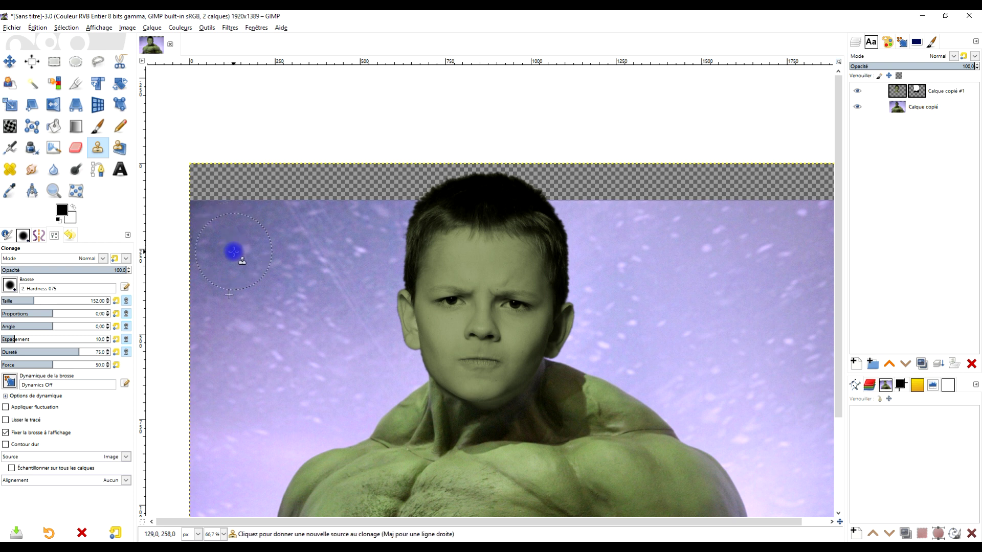
left_click(234, 251, "ctrl")
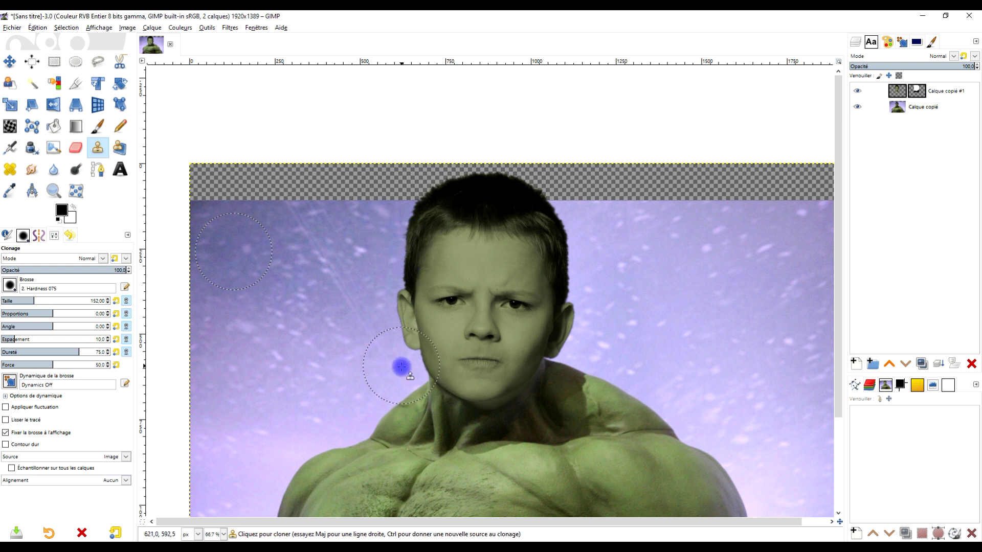
mouse_move(209, 185)
left_mouse_down()
mouse_move(338, 181)
mouse_move(287, 210)
left_mouse_up()
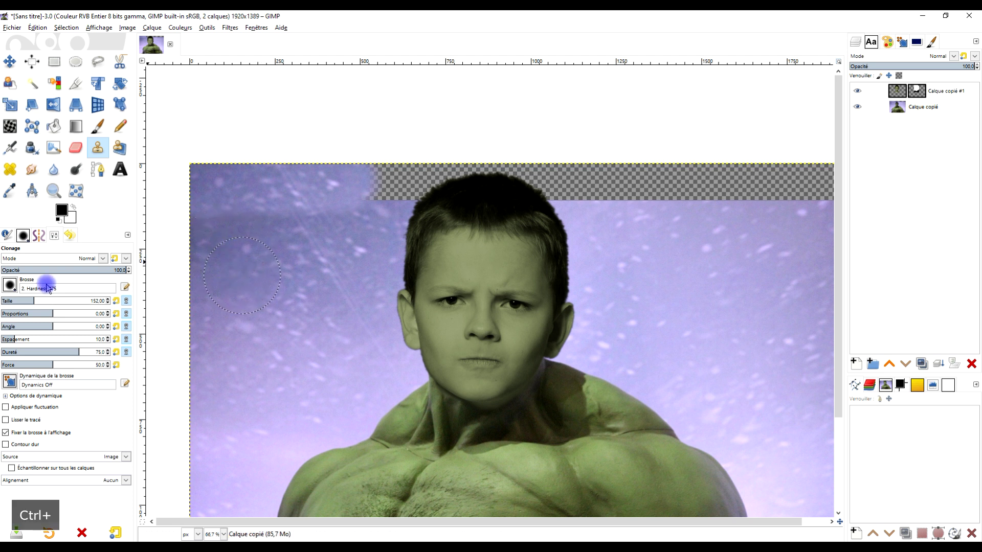
left_click_drag(38, 270, 49, 270)
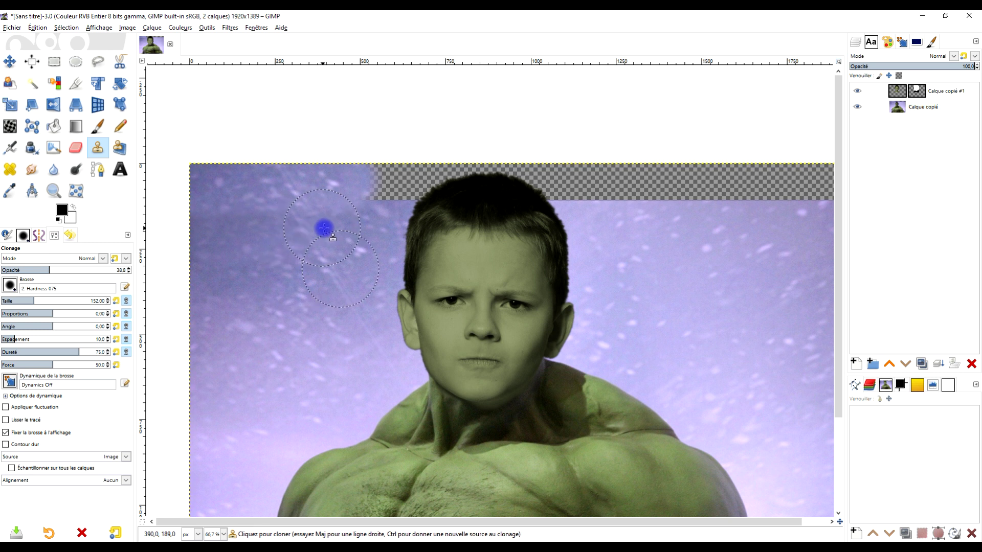
Clone sky at 100 opacity over the right part of the top strip.
scroll(730, 248, "right", 2)
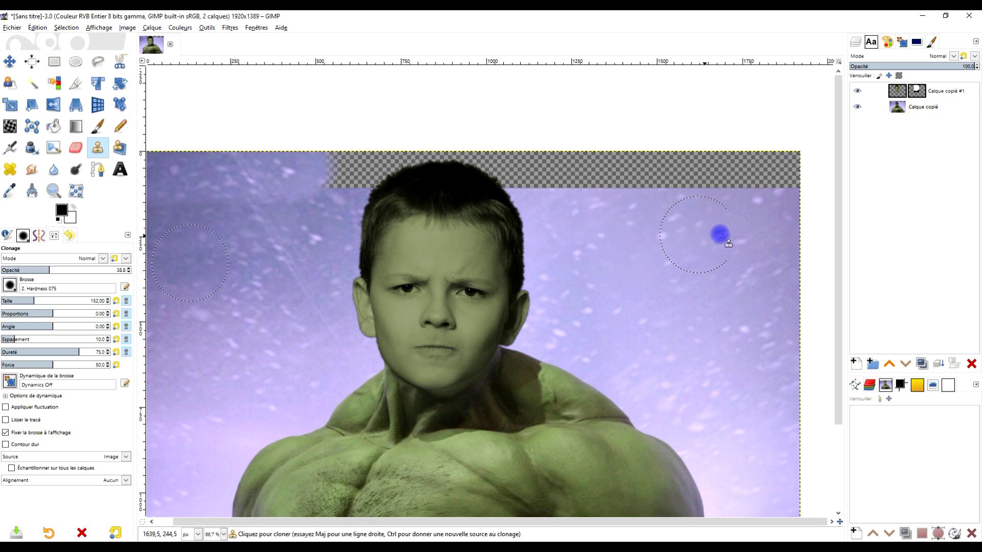
left_click(762, 235, "ctrl")
left_click_drag(778, 166, 777, 174)
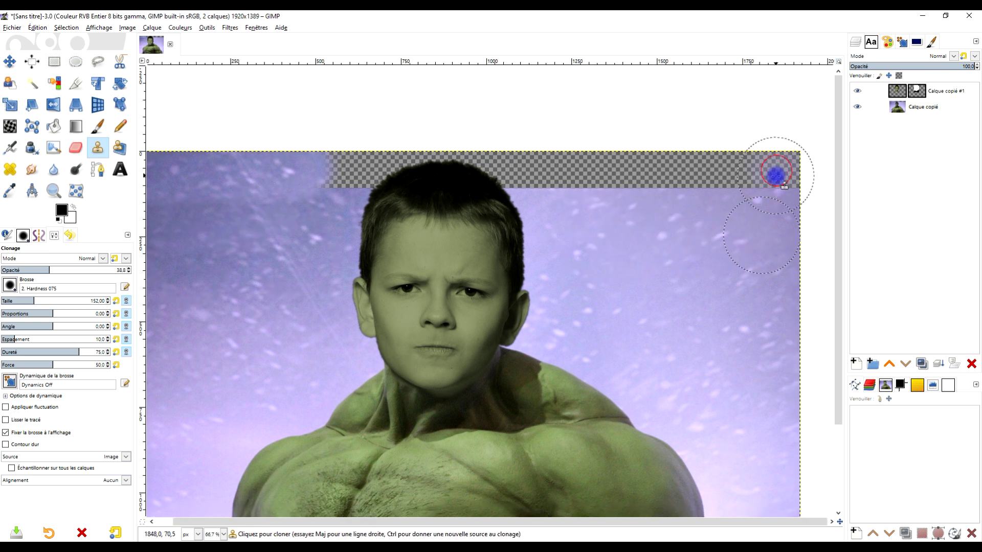
left_click(60, 221)
type("100")
key("Return")
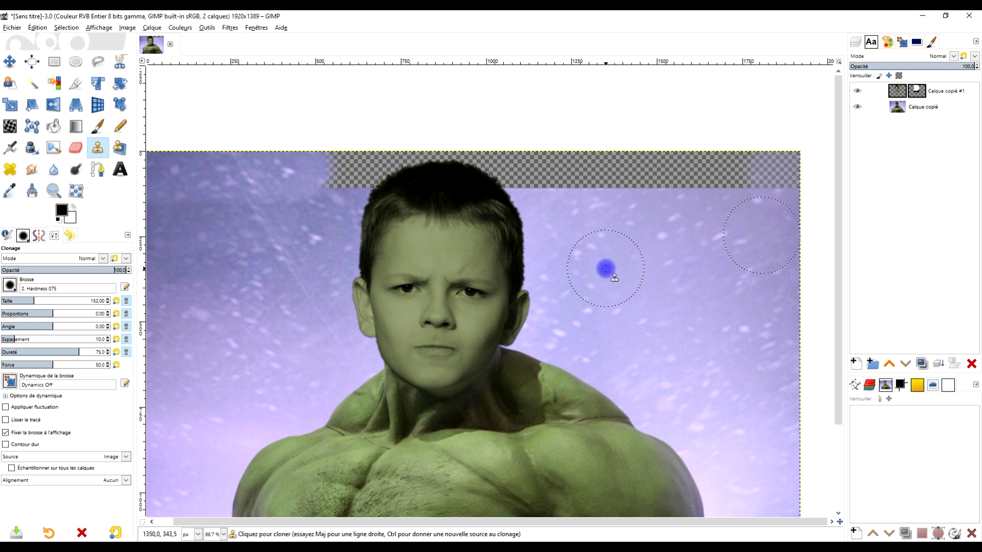
left_click(757, 235, "ctrl")
left_click_drag(793, 173, 527, 165)
left_click(721, 235, "ctrl")
Hide the boy's head layer and clone sky over the strip's middle and left gaps.
left_click(905, 91)
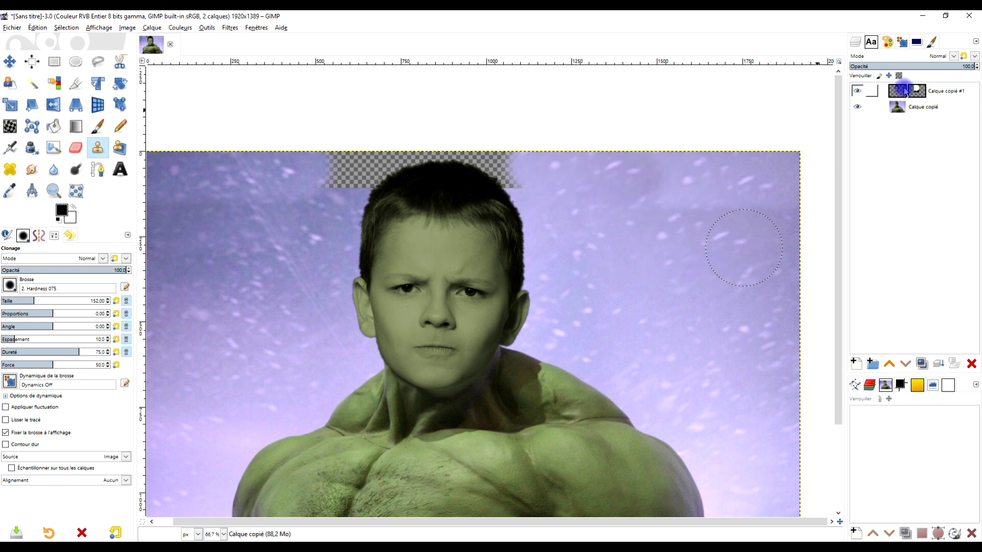
left_click(858, 92)
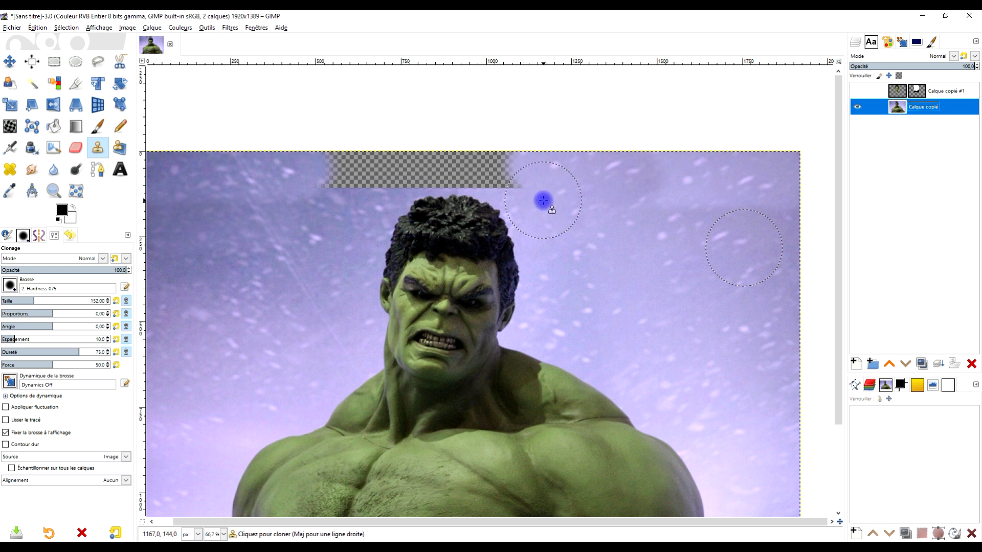
scroll(544, 202, "up", 1)
left_click(626, 236, "ctrl")
mouse_move(482, 158)
left_mouse_down()
mouse_move(505, 157)
mouse_move(508, 143)
mouse_move(496, 153)
left_mouse_up()
scroll(271, 254, "left", 5)
left_click(324, 225, "ctrl")
left_click_drag(336, 162, 346, 158)
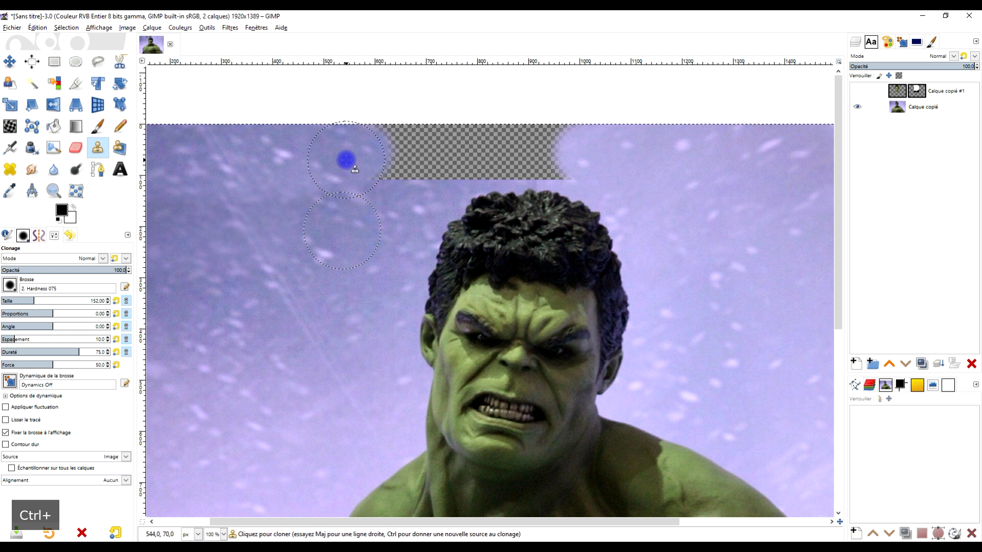
mouse_move(430, 160)
left_mouse_down()
mouse_move(390, 160)
mouse_move(464, 141)
mouse_move(537, 147)
mouse_move(557, 137)
mouse_move(468, 160)
mouse_move(555, 157)
mouse_move(483, 165)
left_mouse_up()
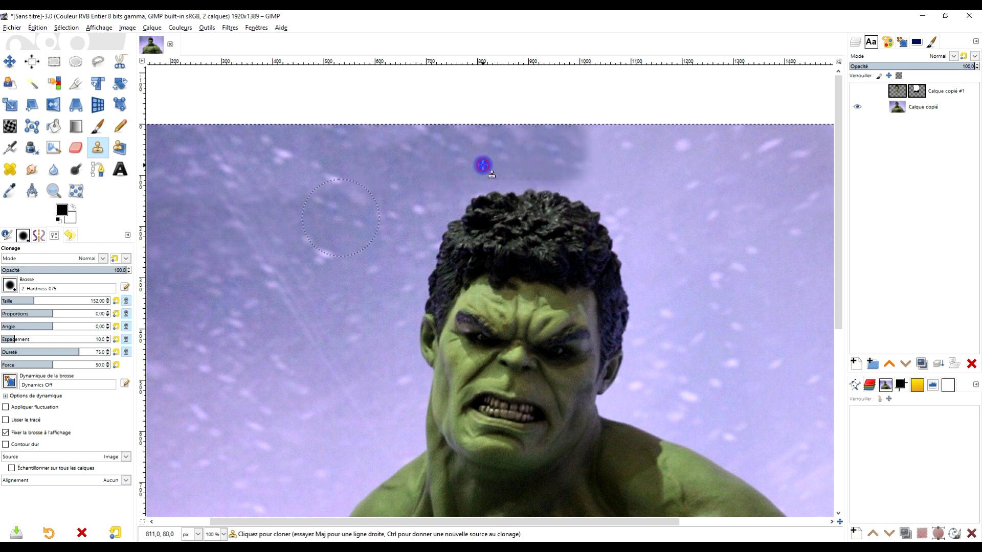
Lighten the dark cloud near the top edge at clone opacity 33.5, then 14.7.
scroll(658, 237, "down", 1, "ctrl")
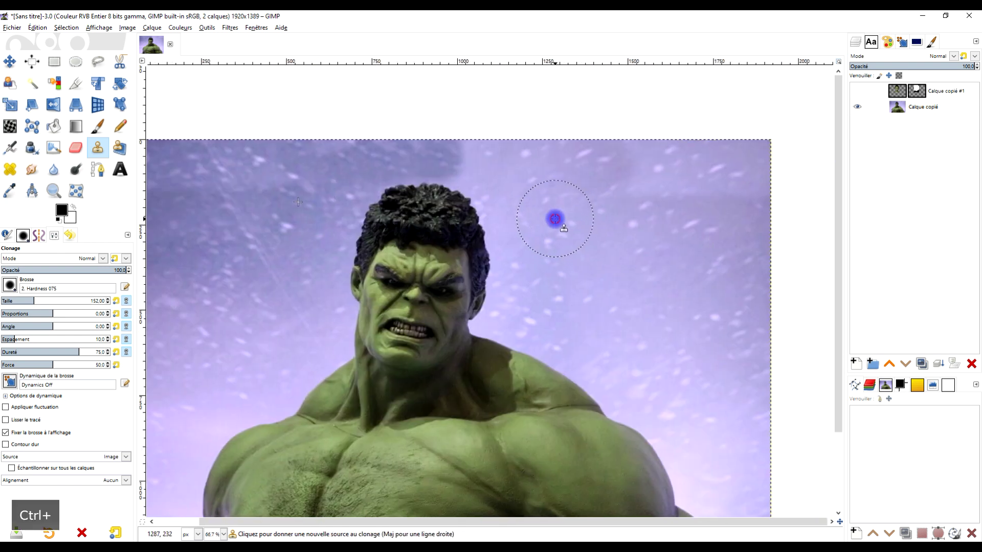
scroll(485, 154, "up", 2, "ctrl")
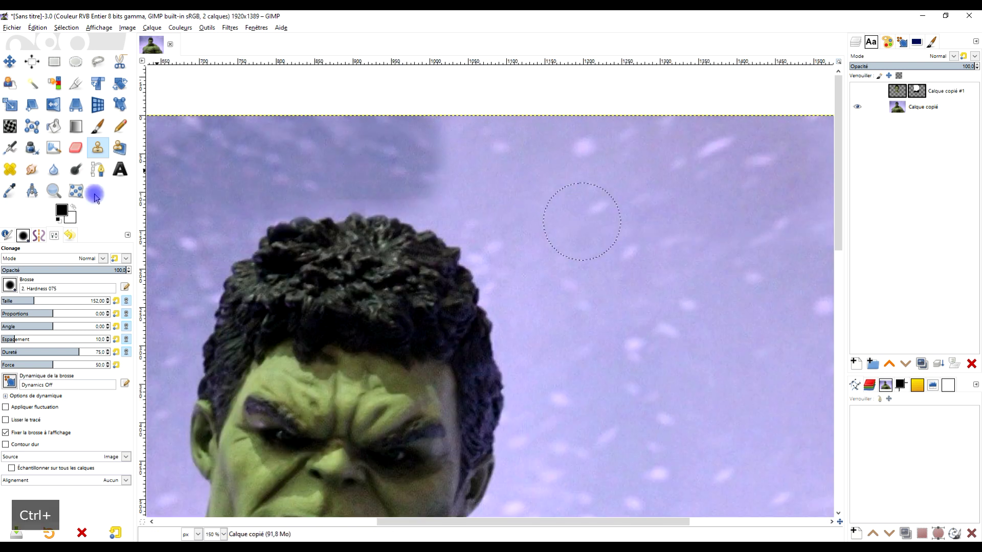
left_click(43, 270)
left_click(594, 260, "ctrl")
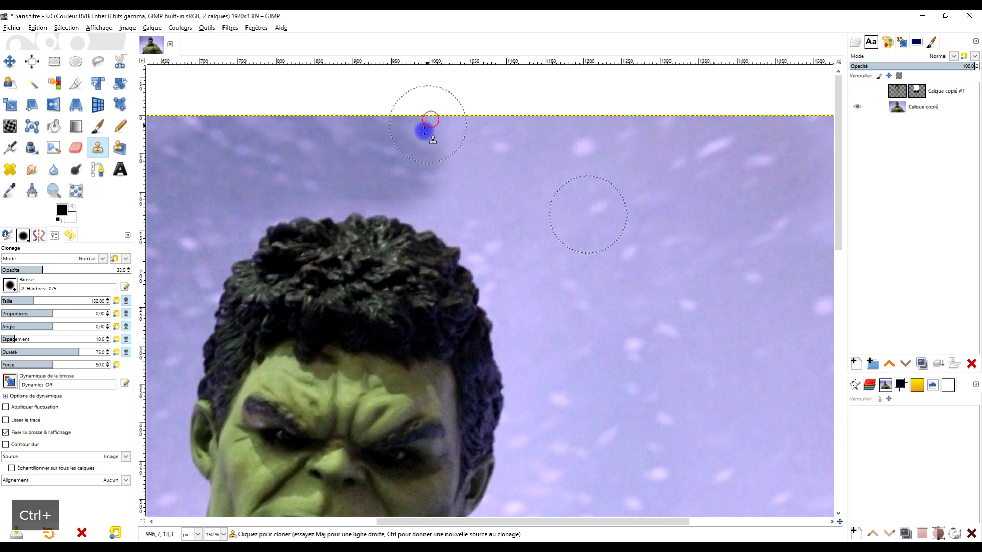
mouse_move(441, 174)
left_mouse_down()
mouse_move(408, 134)
mouse_move(416, 173)
mouse_move(262, 218)
left_mouse_up()
left_click(20, 270)
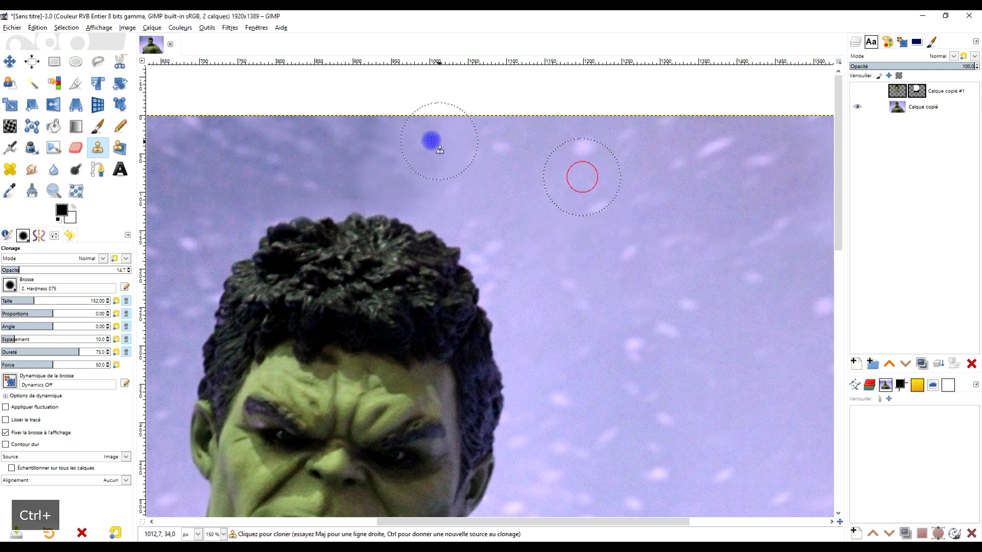
mouse_move(346, 155)
left_mouse_down()
mouse_move(366, 124)
mouse_move(343, 173)
mouse_move(388, 140)
mouse_move(375, 176)
left_mouse_up()
Select the Hulk background layer, set clone opacity 40.8, and set new sky sources.
scroll(531, 227, "down", 3)
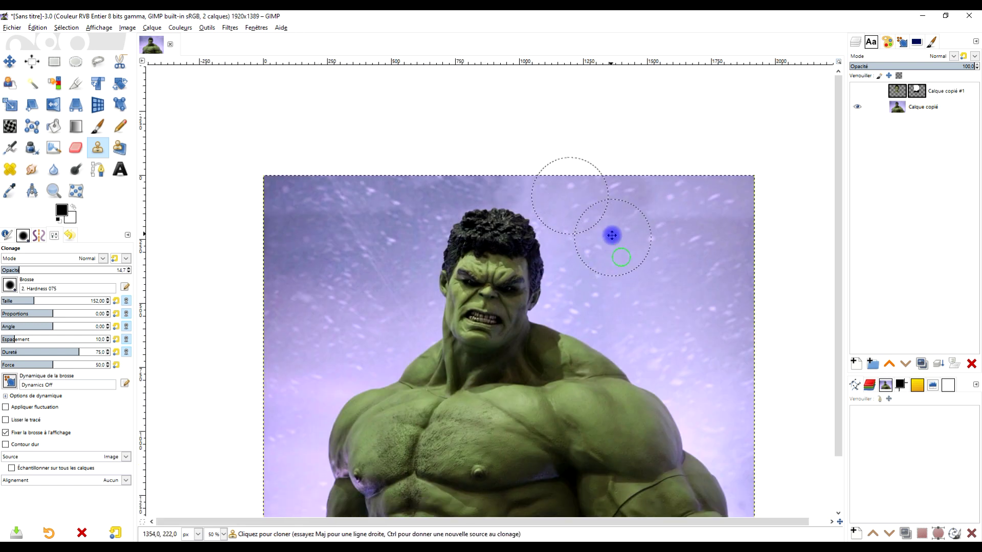
left_click(643, 257, "ctrl")
left_click(900, 106)
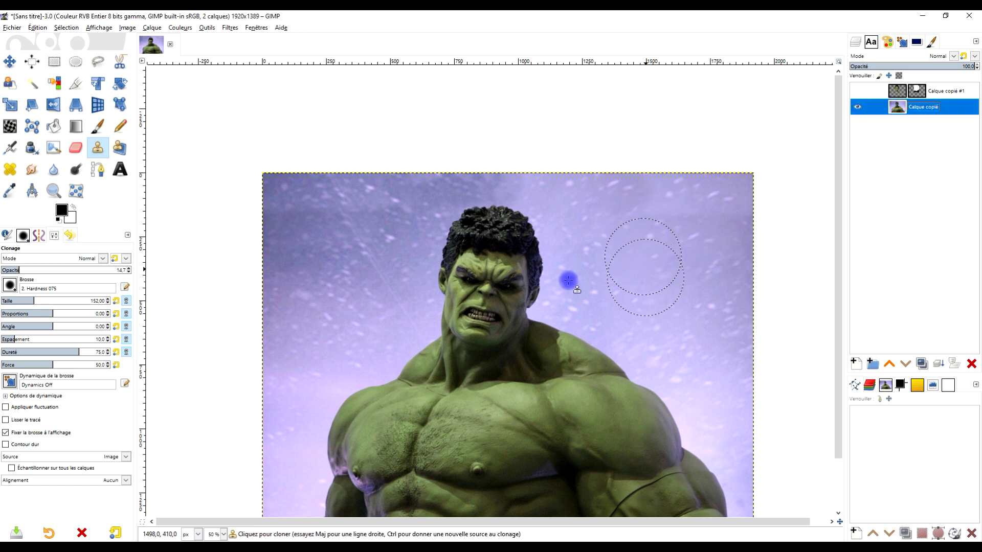
left_click(52, 270)
left_click(661, 263, "ctrl")
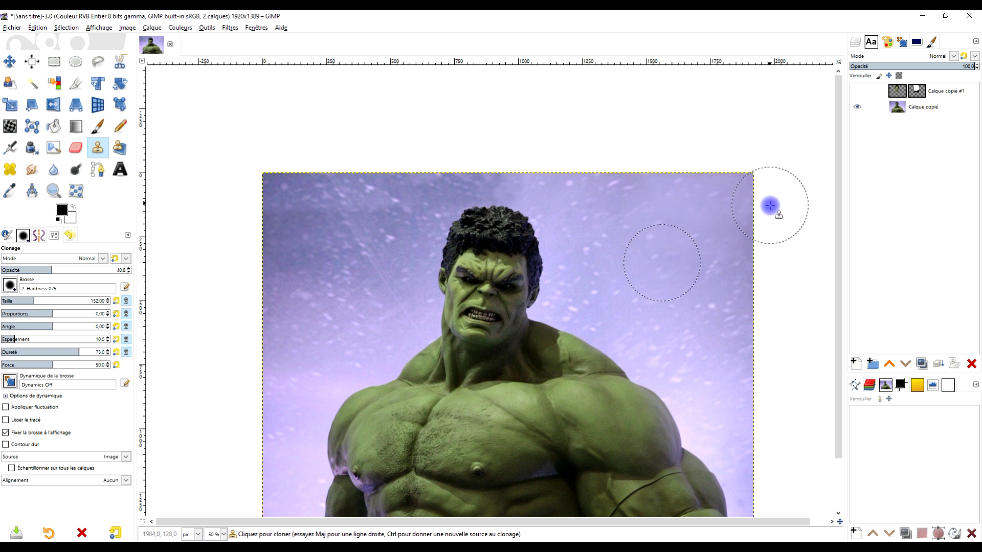
left_click(310, 259, "ctrl")
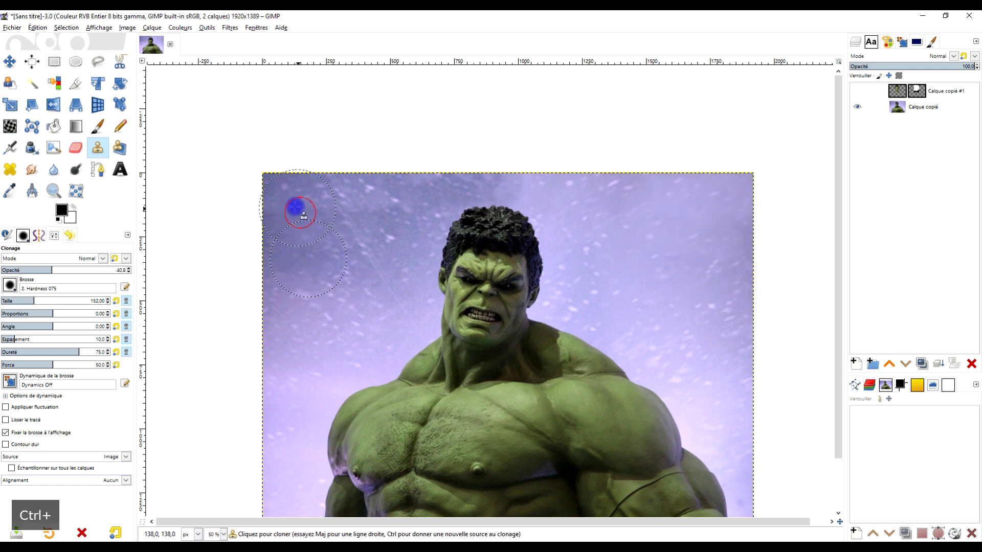
left_click(329, 272, "ctrl")
left_click(429, 190)
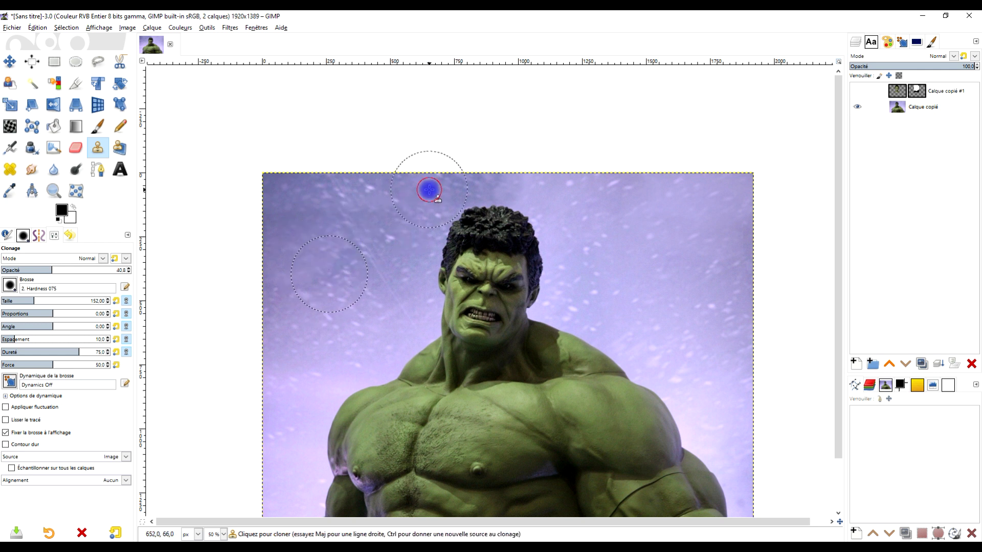
scroll(616, 213, "down", 2, "ctrl")
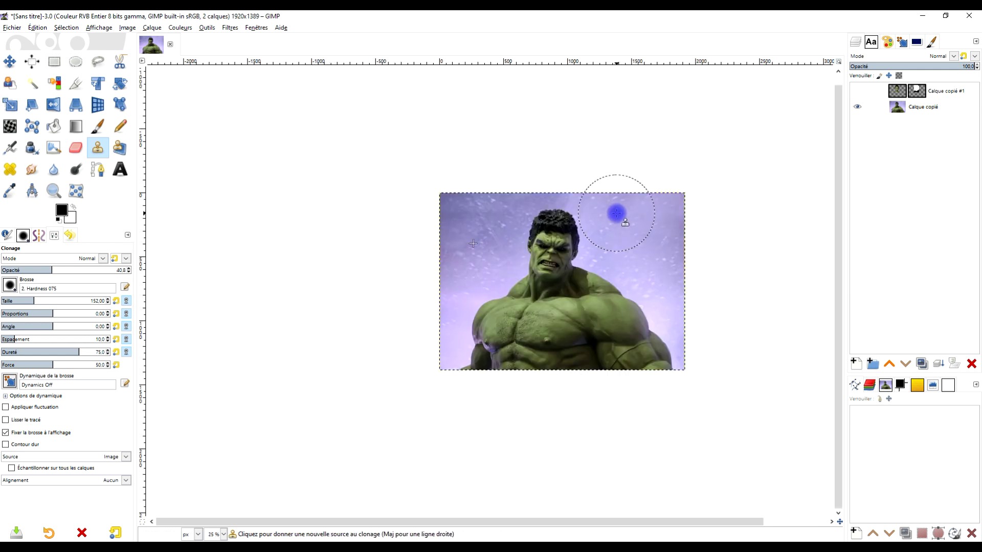
scroll(511, 234, "up", 3, "ctrl")
At 18.0 clone opacity, dab faint sky texture onto the background.
left_click_drag(29, 270, 23, 270)
left_click(385, 276, "ctrl")
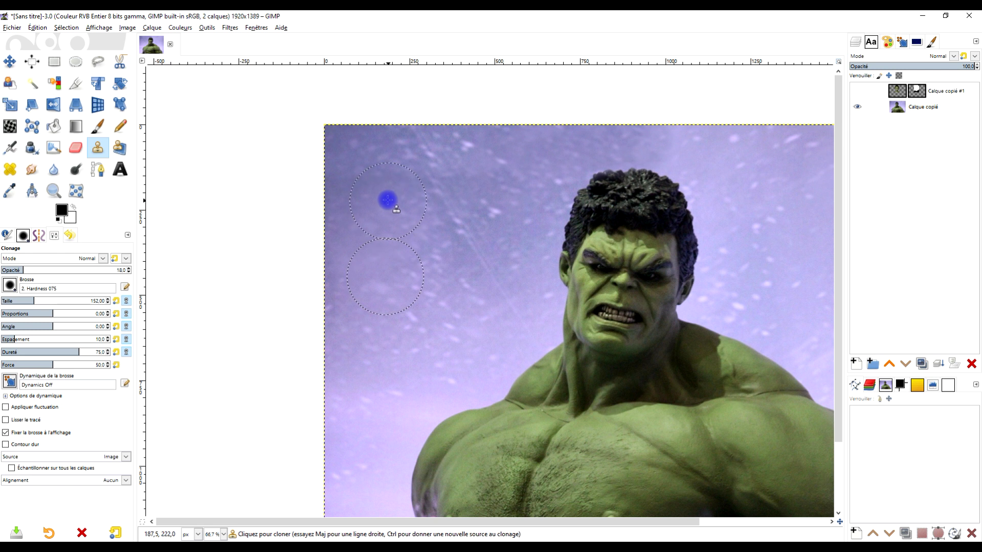
key("ctrl")
left_click(459, 237)
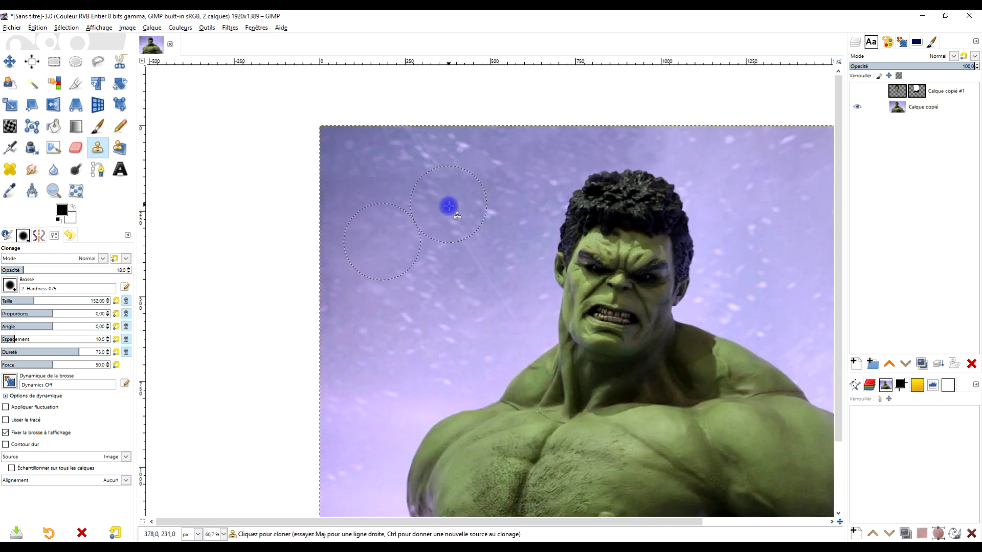
left_click(410, 318, "ctrl")
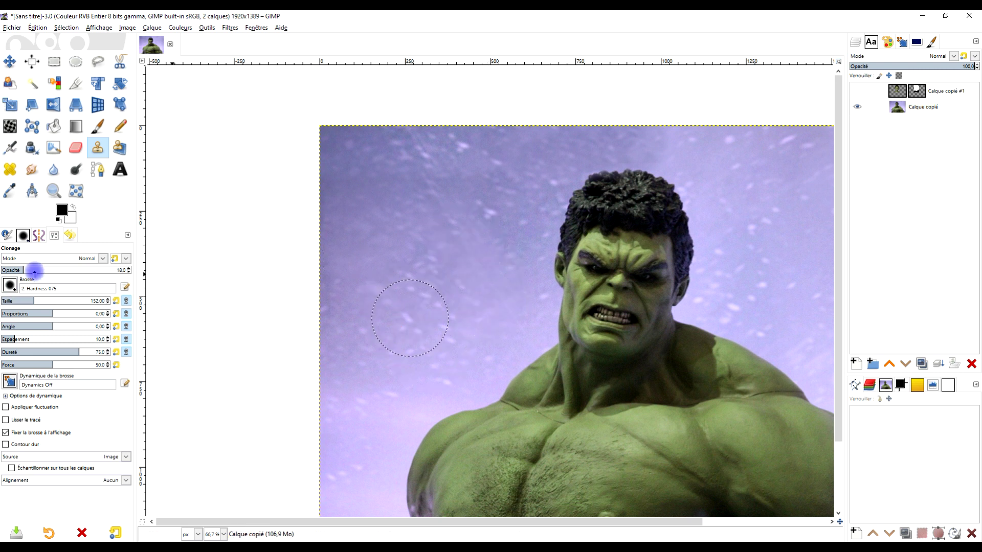
Raise clone opacity to 47.8 and show the boy's head layer again.
left_click(60, 271)
left_click(404, 274, "ctrl")
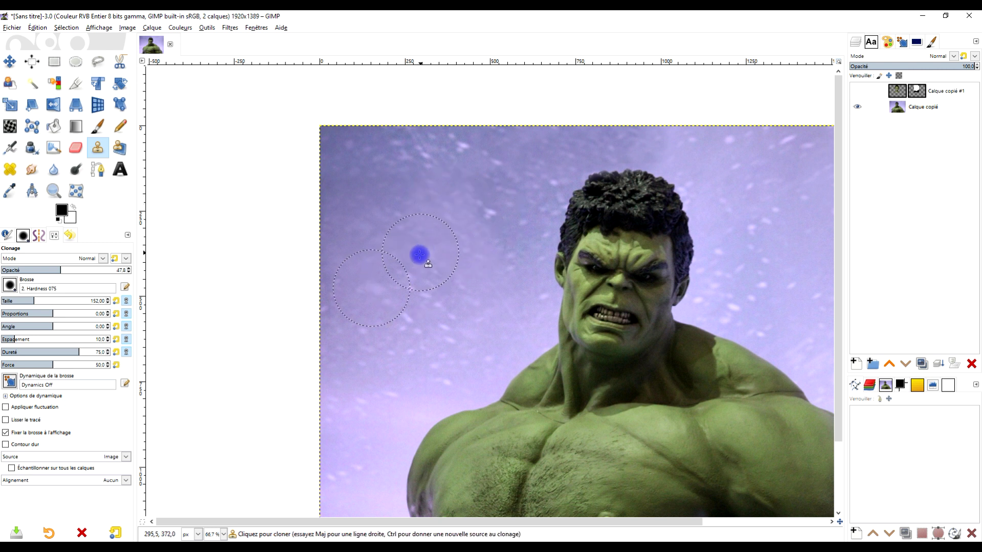
scroll(472, 239, "down", 2, "ctrl")
scroll(512, 205, "up", 1, "ctrl")
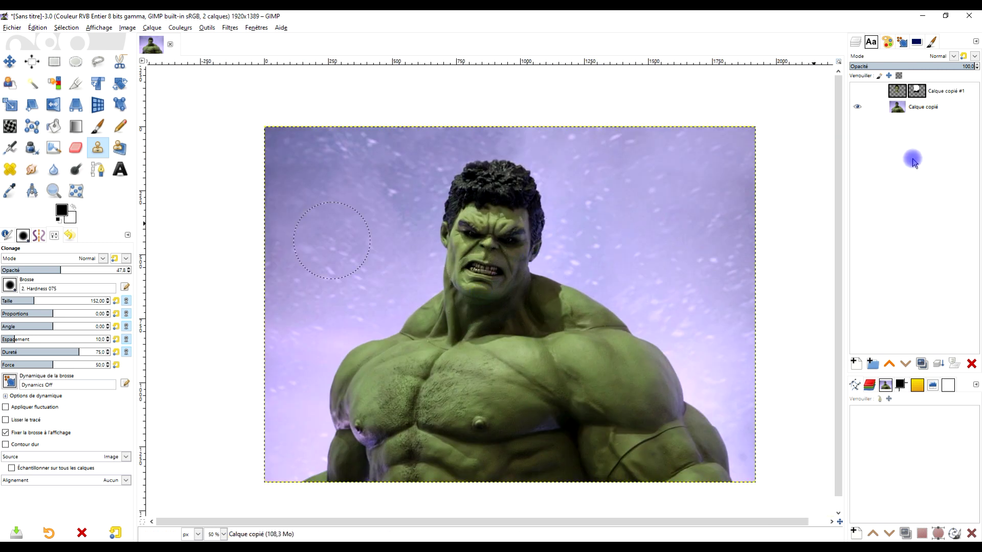
left_click(857, 91)
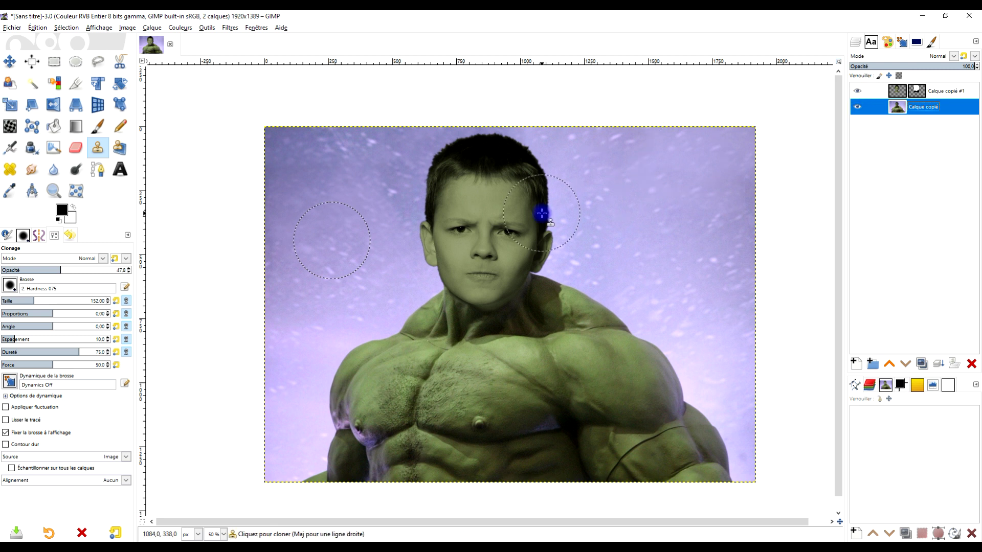
Scale the boy's head layer to 579×827 and nudge it into place on the Hulk body.
scroll(535, 262, "up", 1, "ctrl")
scroll(555, 277, "down", 1, "ctrl")
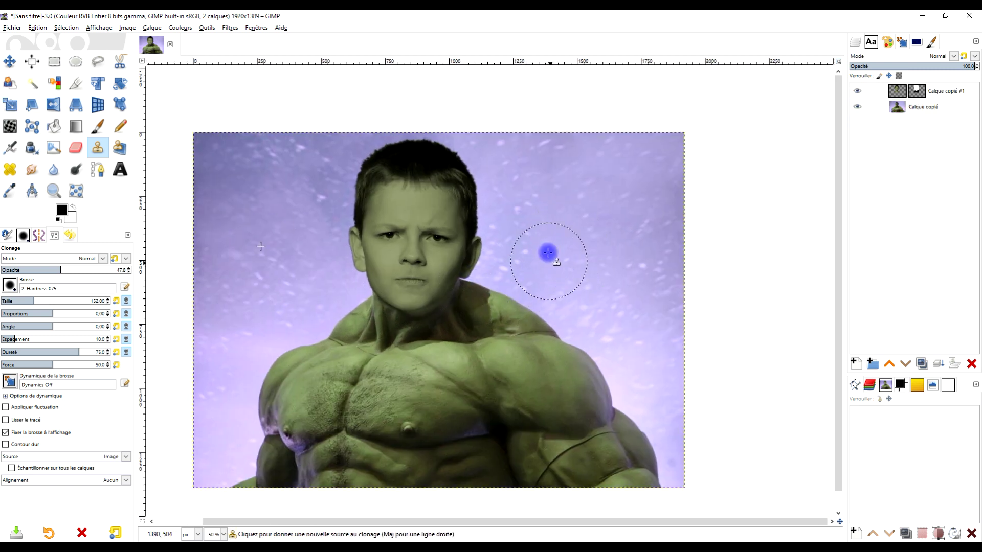
scroll(547, 256, "up", 1, "ctrl")
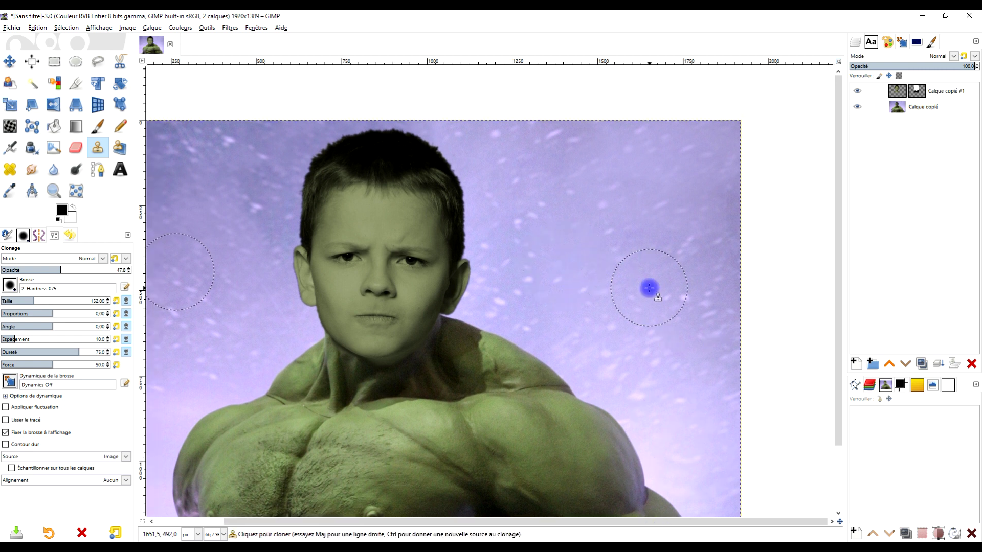
scroll(570, 266, "down", 1, "ctrl")
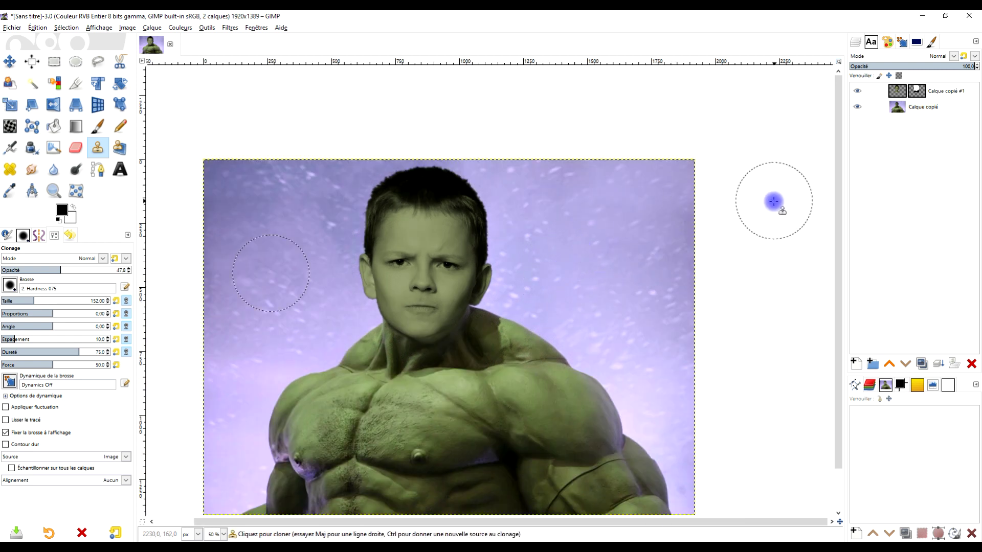
left_click(894, 92)
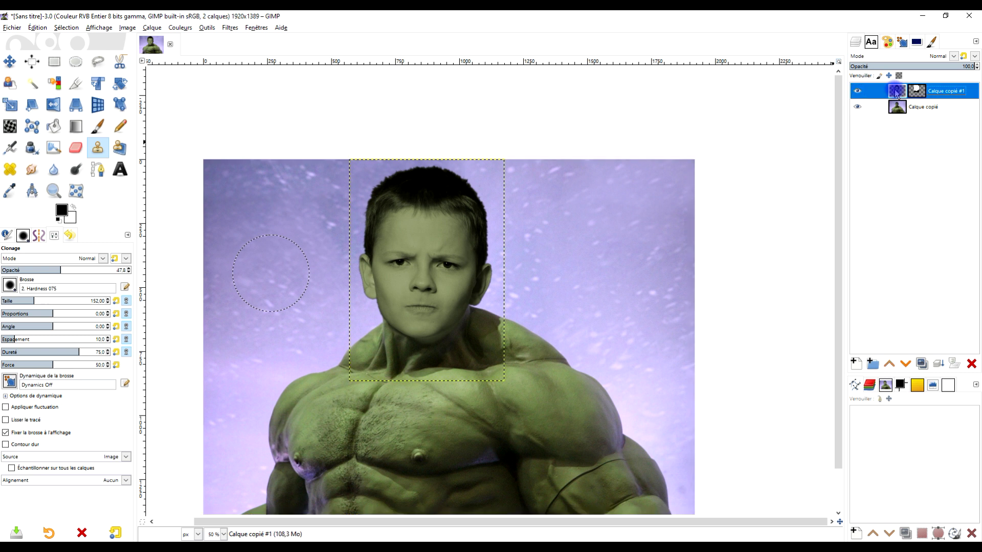
left_click(9, 105)
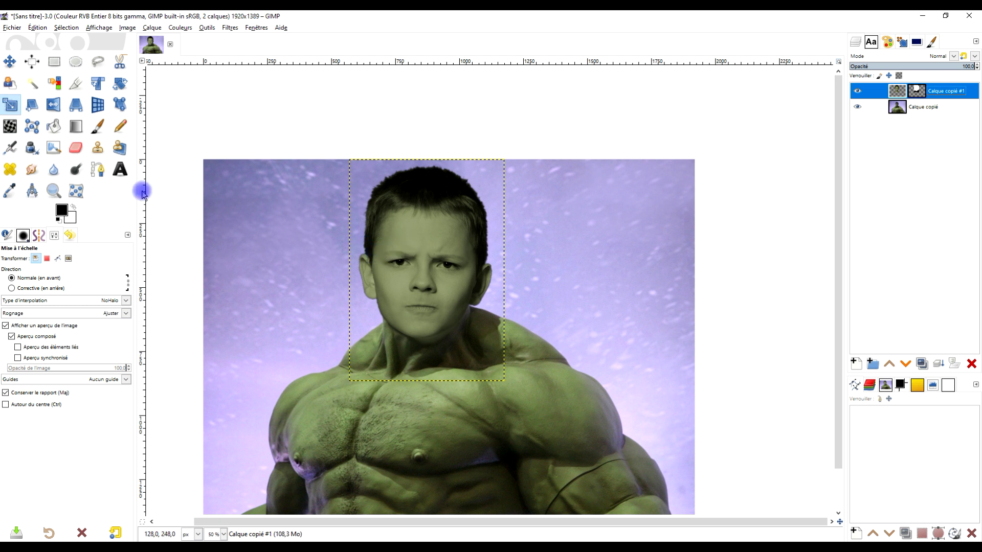
left_click(422, 243)
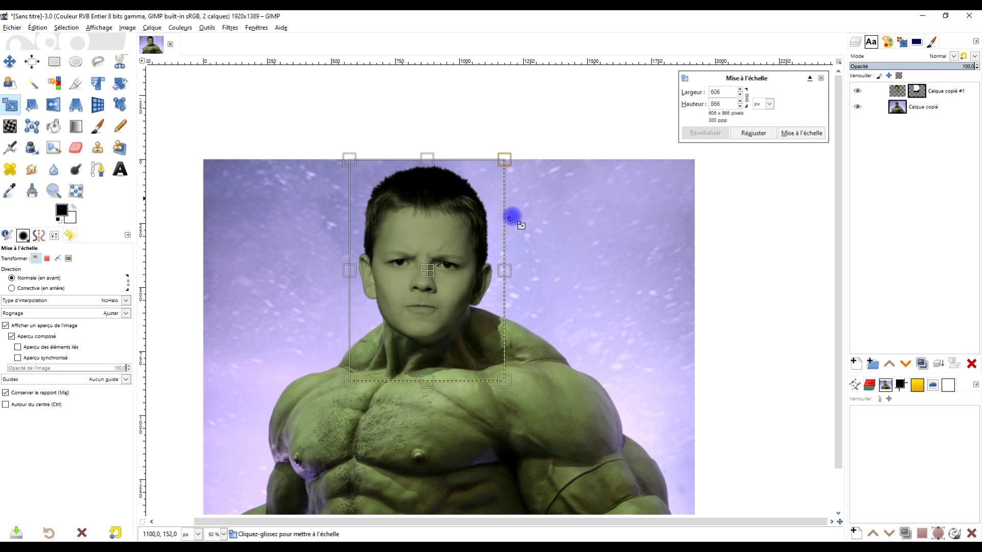
scroll(561, 221, "down", 1)
left_click_drag(360, 134, 370, 141)
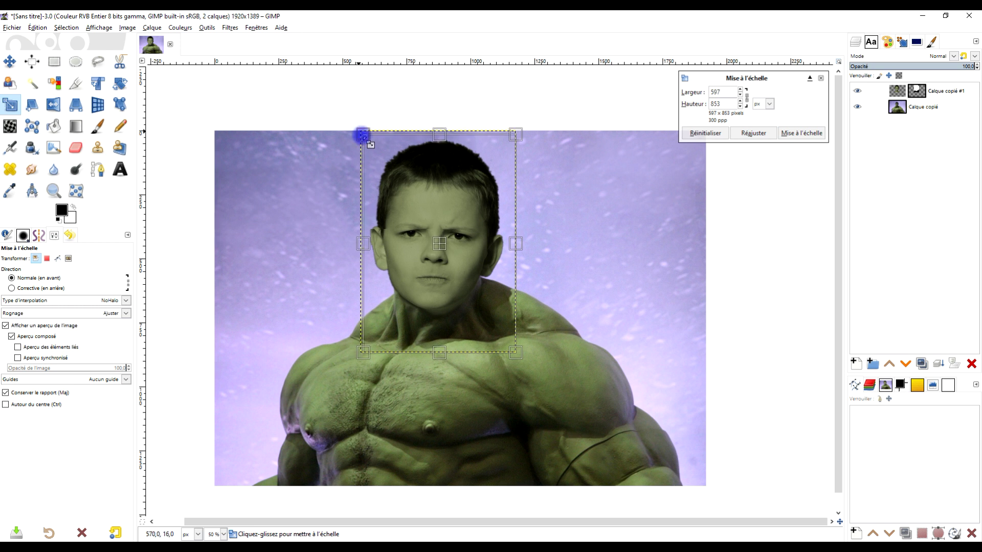
left_click(439, 247)
left_click_drag(450, 257, 447, 254)
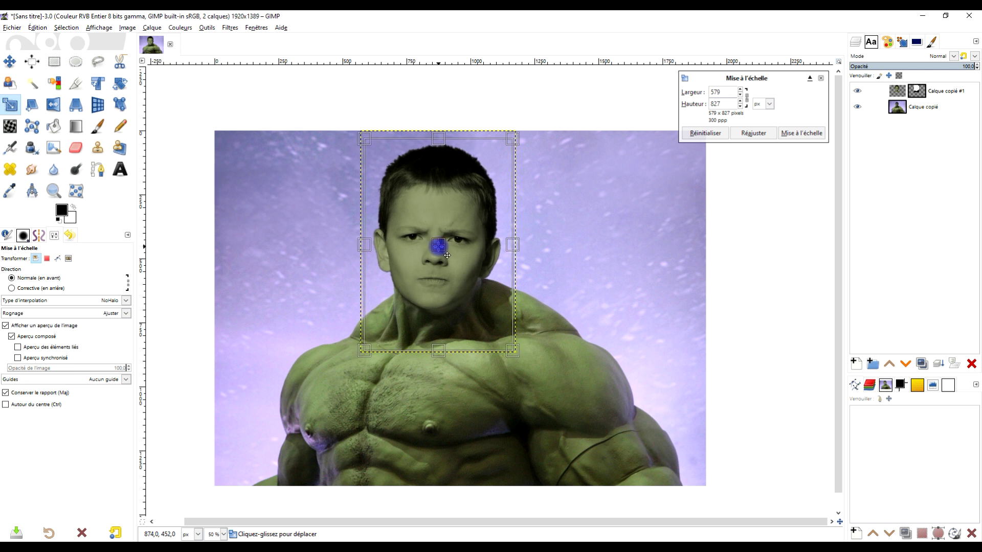
left_click(801, 133)
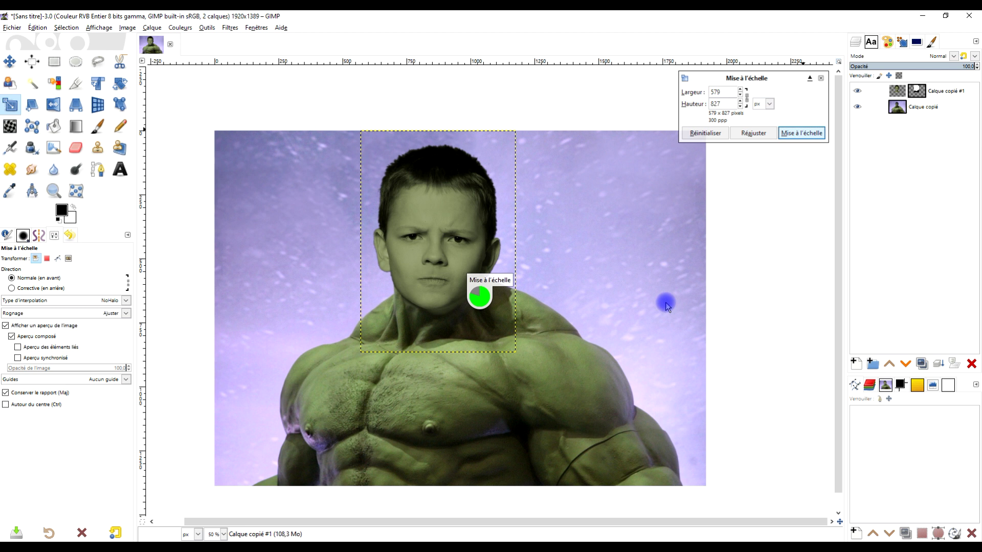
Extend the boy's head layer to the full 1920×1389 image size.
right_click(899, 95)
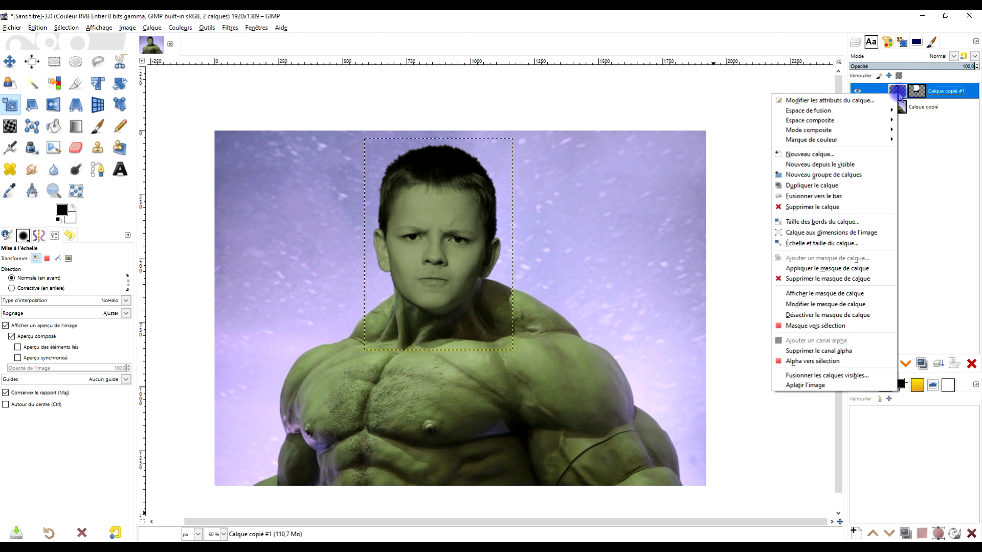
left_click(853, 232)
left_click_drag(667, 252, 676, 237)
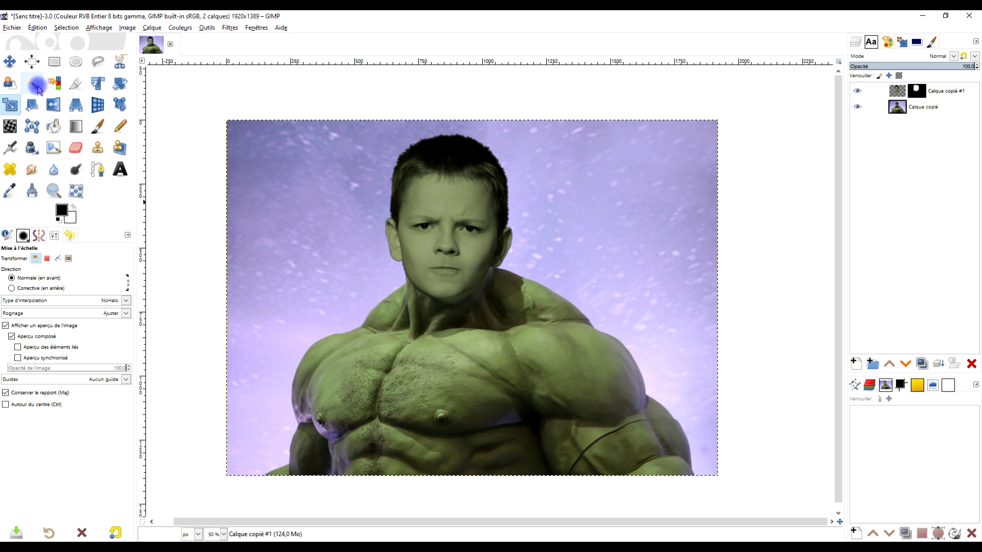
Lasso the Hulk's right shoulder muscle into a freehand selection.
left_click(96, 63)
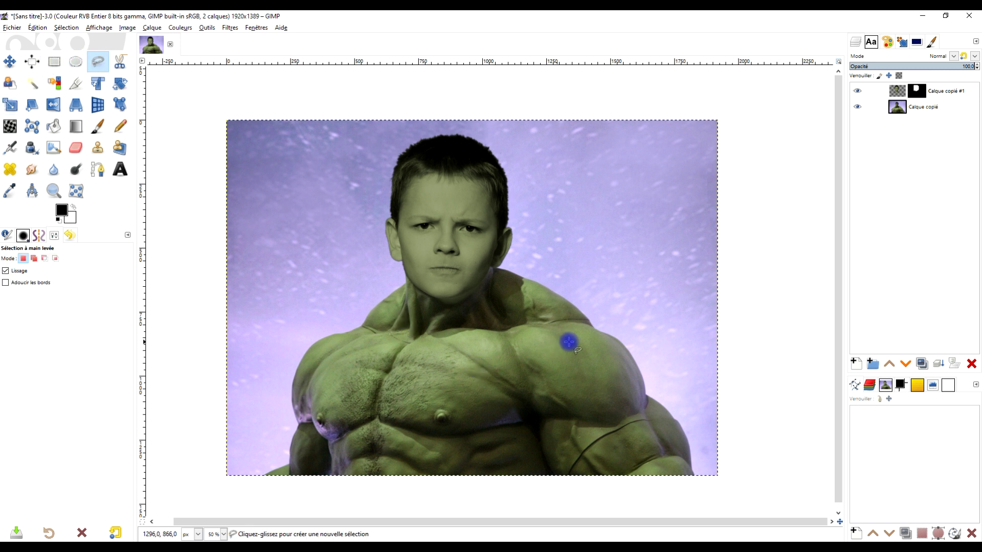
scroll(586, 341, "up", 1, "ctrl")
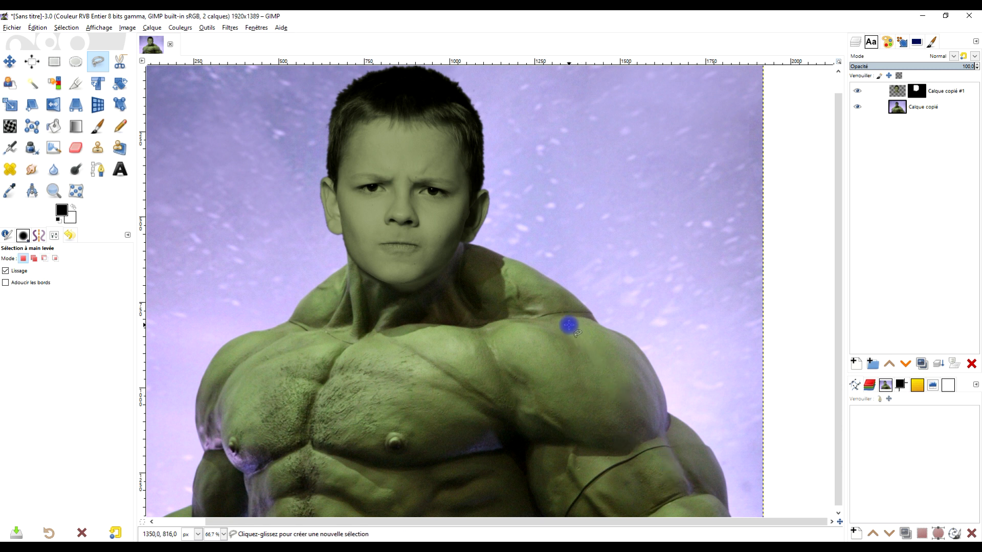
left_click_drag(569, 318, 544, 321)
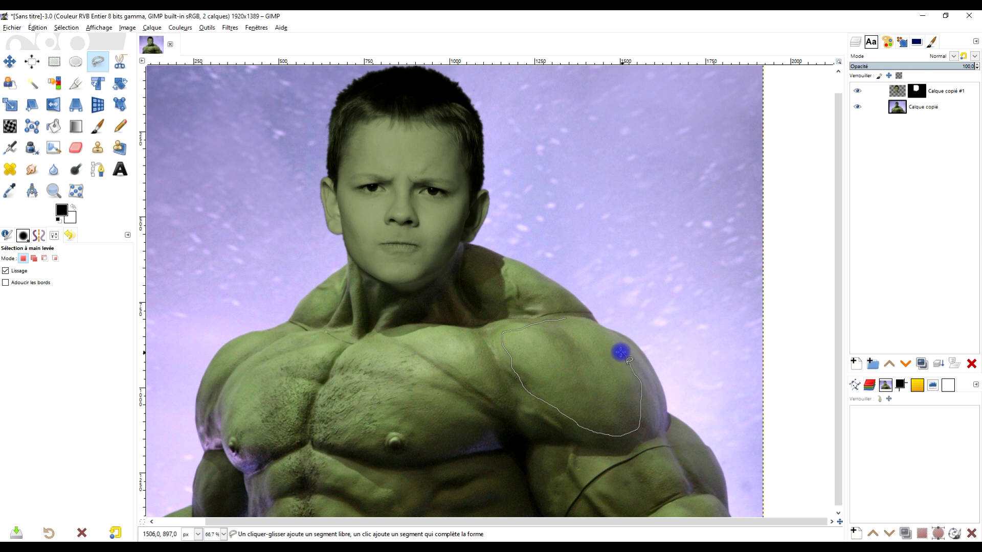
left_click(564, 317)
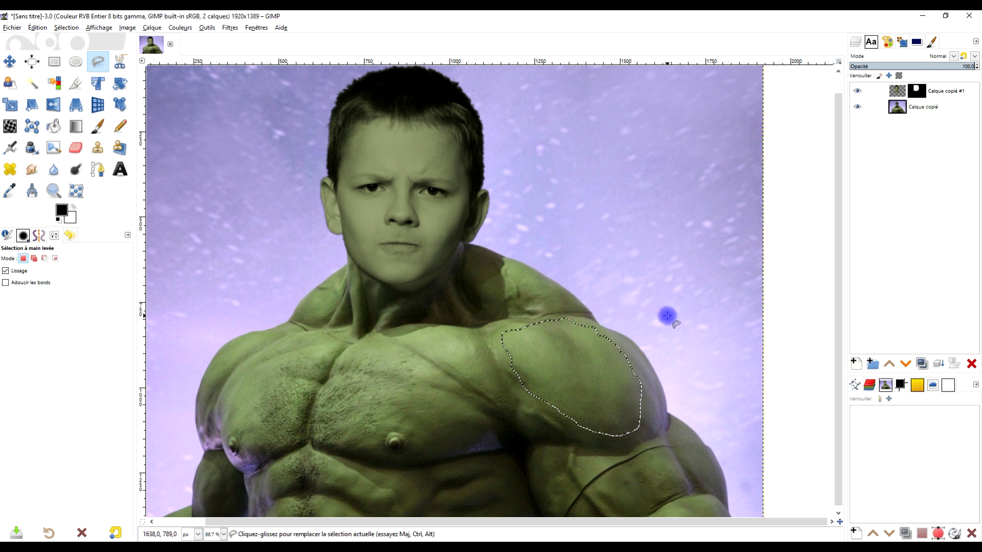
key("Return")
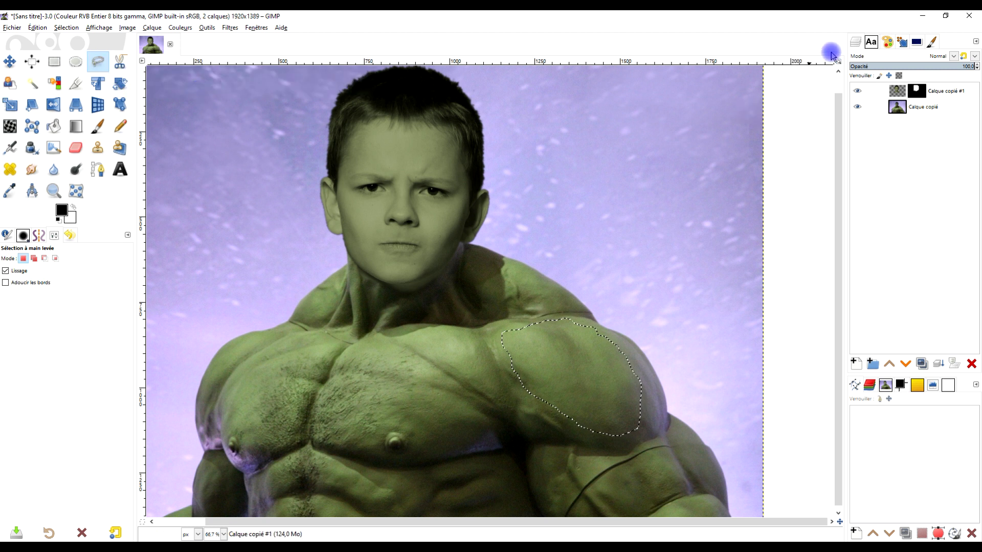
Rename the Hulk body layer to HULK.
left_click(898, 107)
double_click(913, 105)
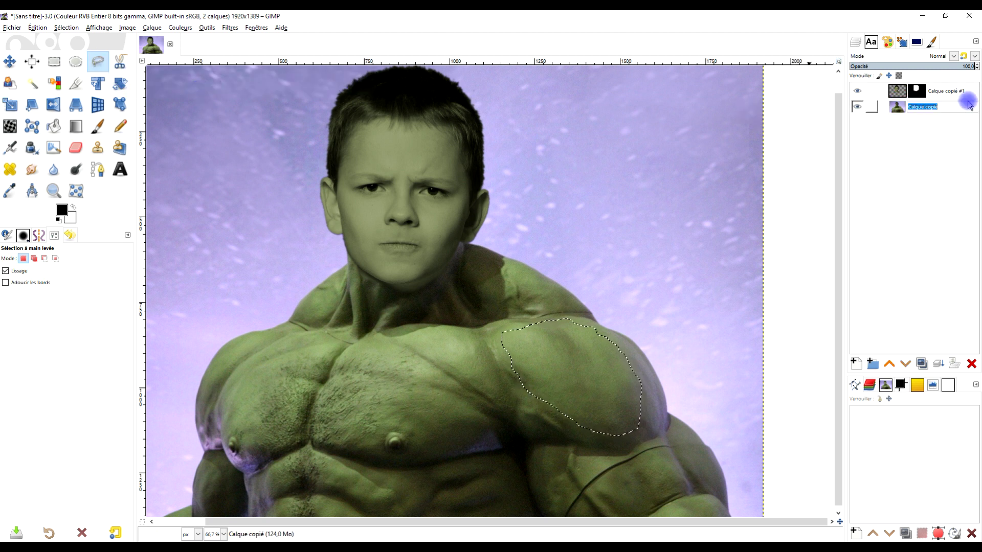
key("Caps_Lock")
type("HULK")
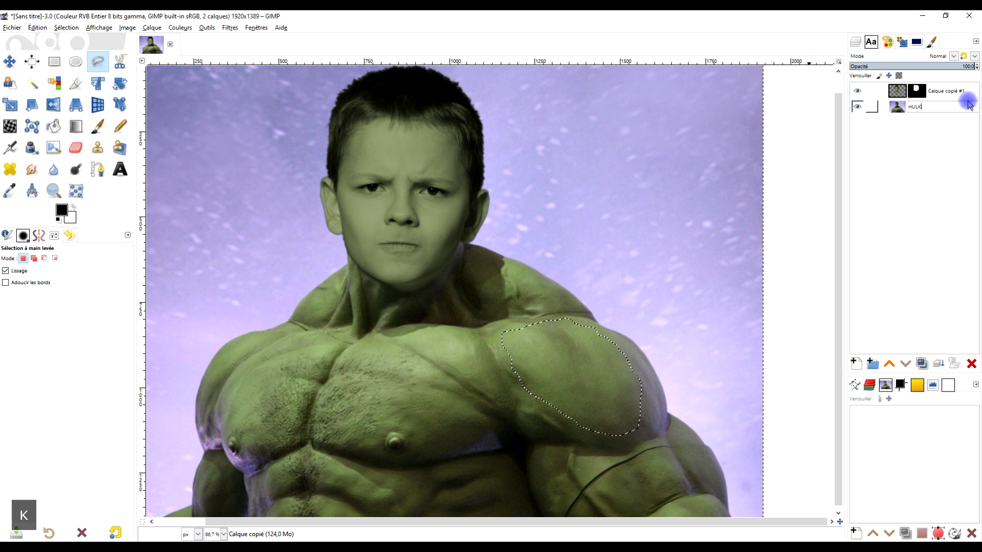
key("Return")
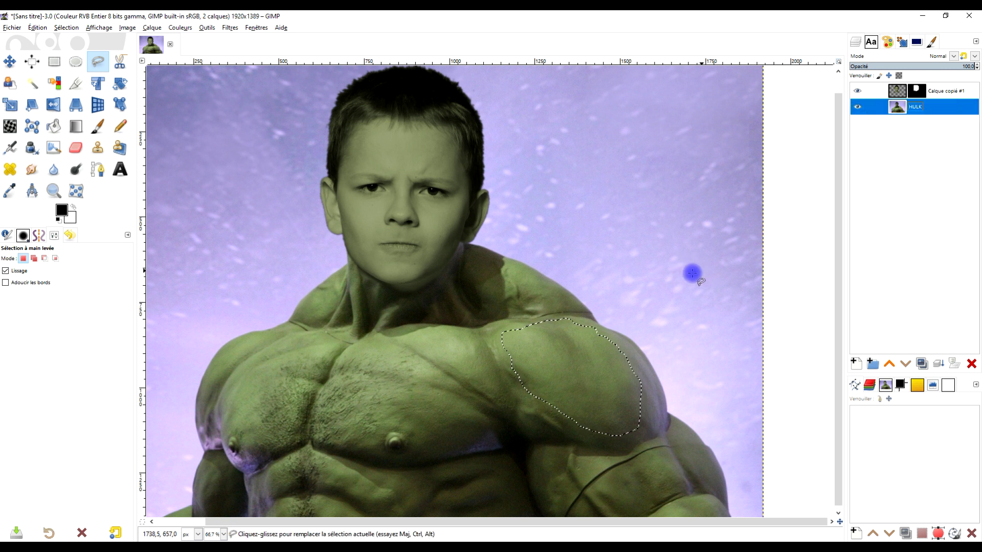
Copy the visible shoulder muscle, paste it into the selection and make it a new layer.
left_click(34, 28)
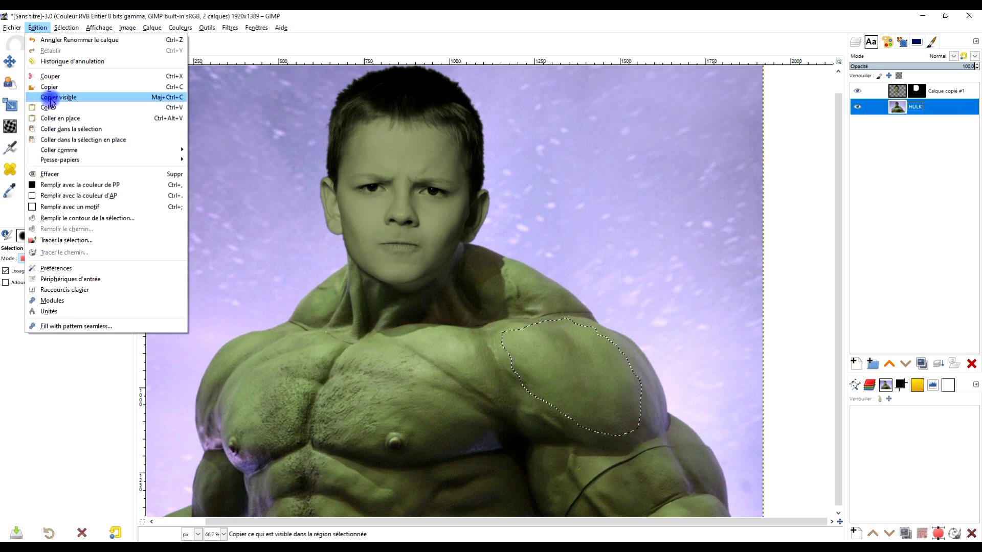
left_click(49, 81)
left_click(35, 28)
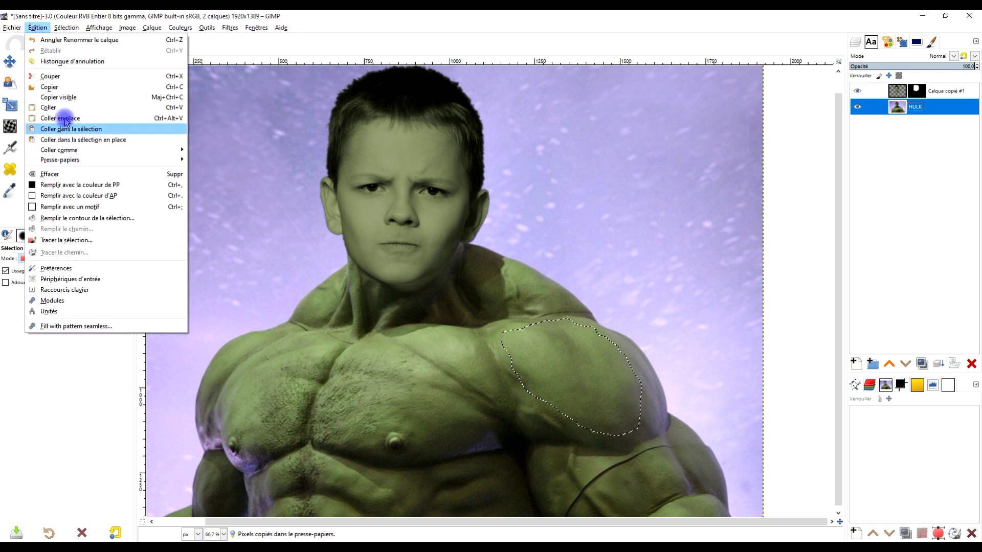
left_click(64, 102)
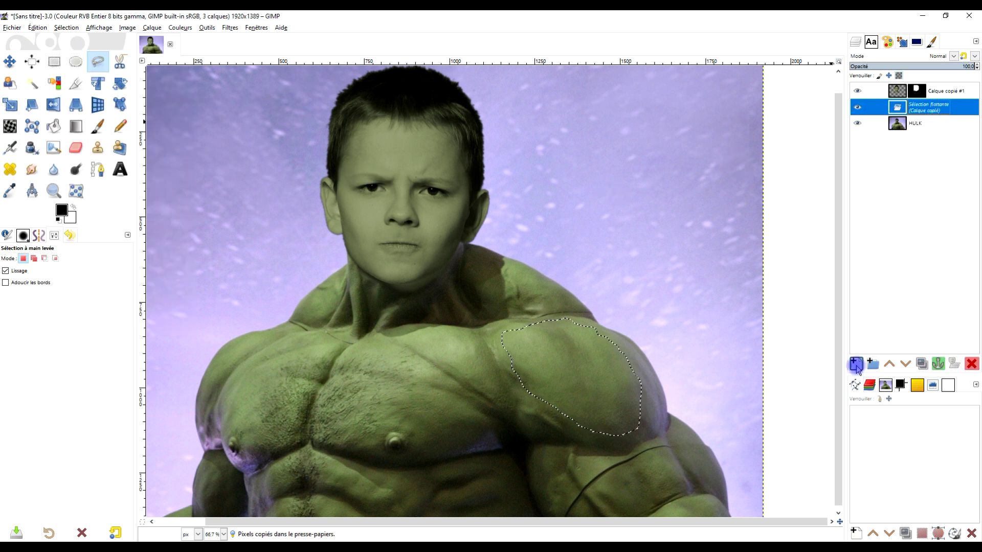
left_click(857, 365)
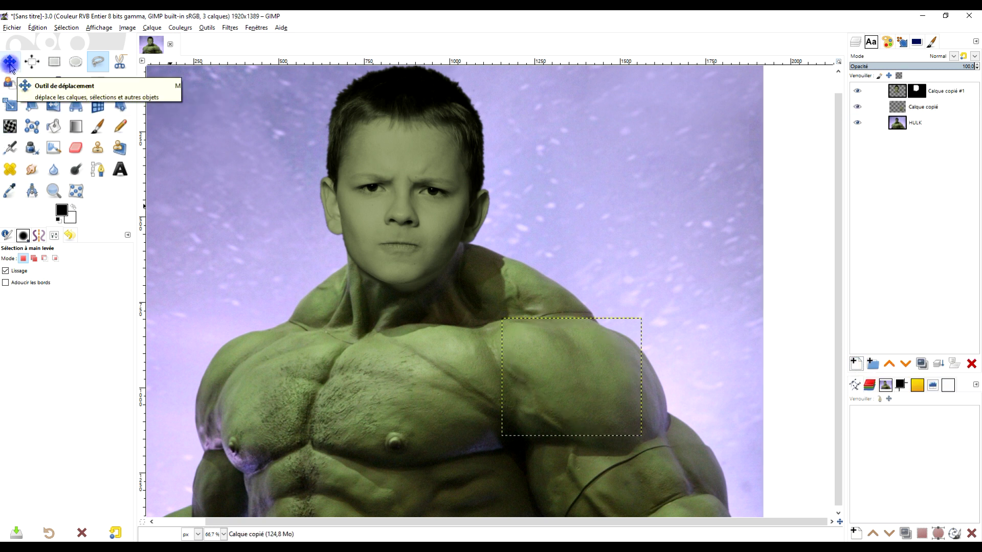
Raise the muscle patch to the top as layer TEXTURE and position it over the boy's face.
left_click(9, 63)
left_click_drag(597, 395, 439, 357)
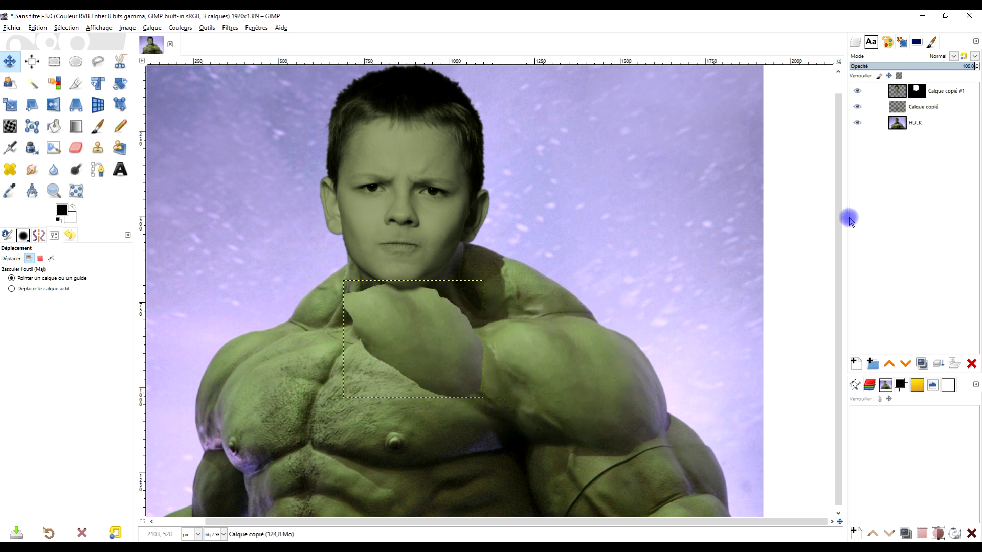
left_click(890, 364)
left_click(920, 94)
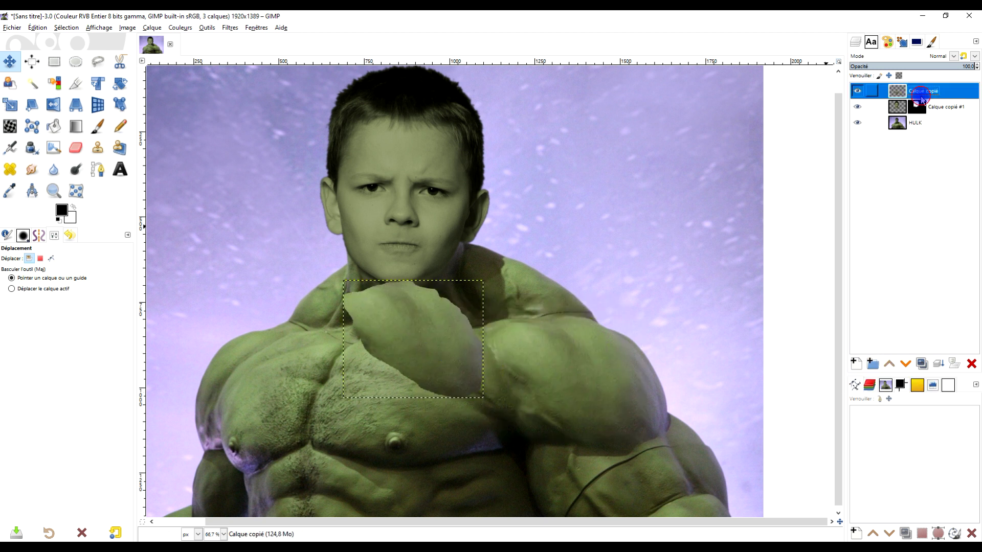
type("TEXTUR")
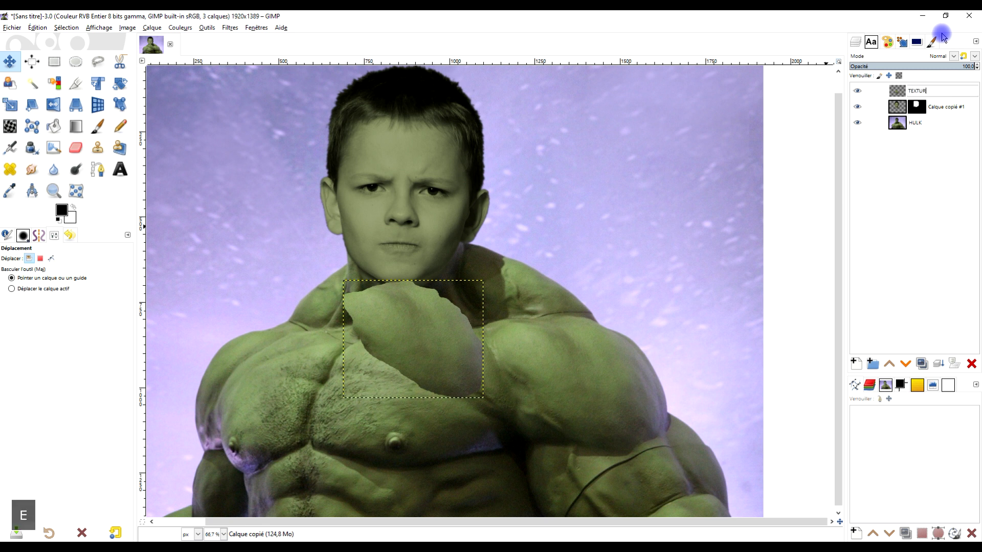
type("E")
key("Return")
mouse_move(389, 327)
left_mouse_down()
mouse_move(360, 202)
mouse_move(354, 224)
left_mouse_up()
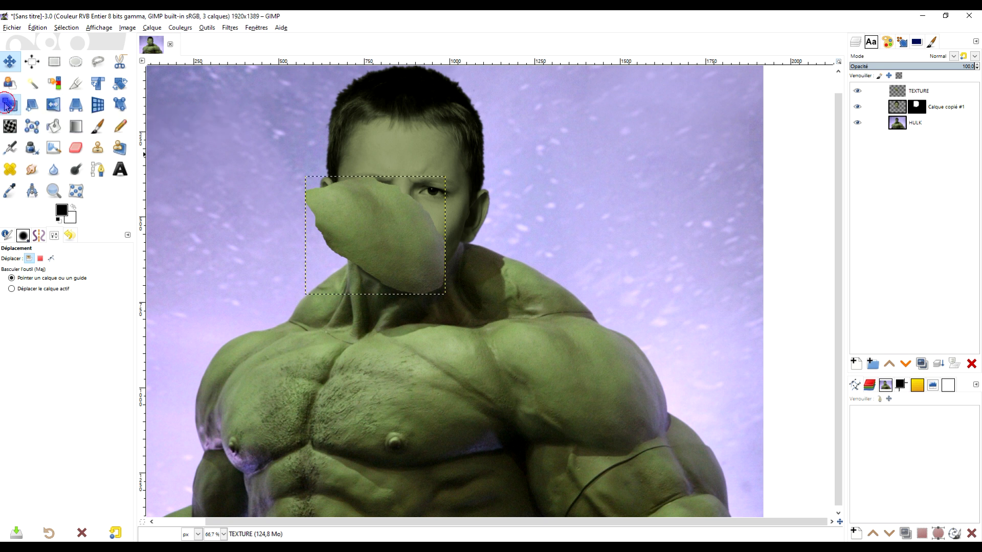
left_click(9, 106)
left_click(380, 216)
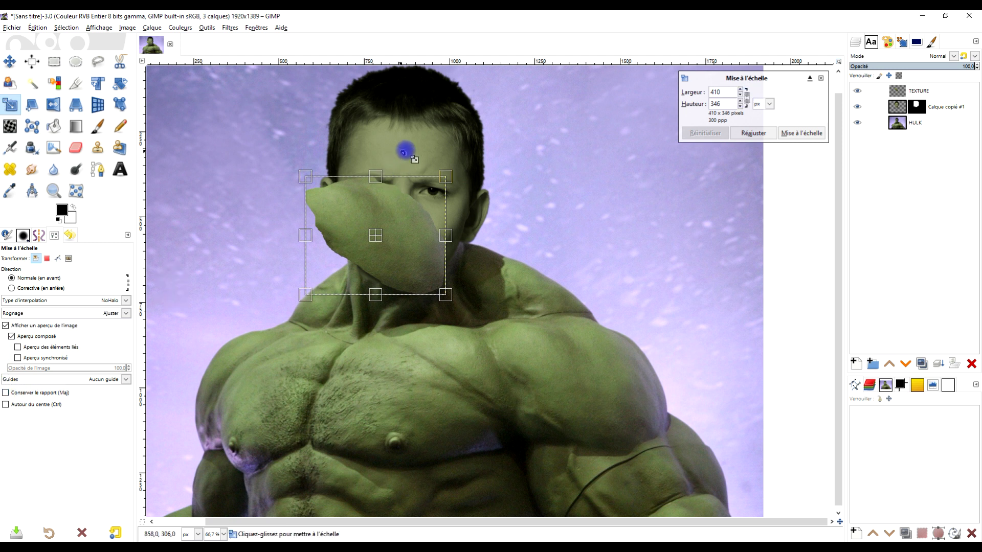
Stretch and shift the TEXTURE patch to about 630×670 px so it covers the face and neck.
left_click_drag(445, 177, 485, 85)
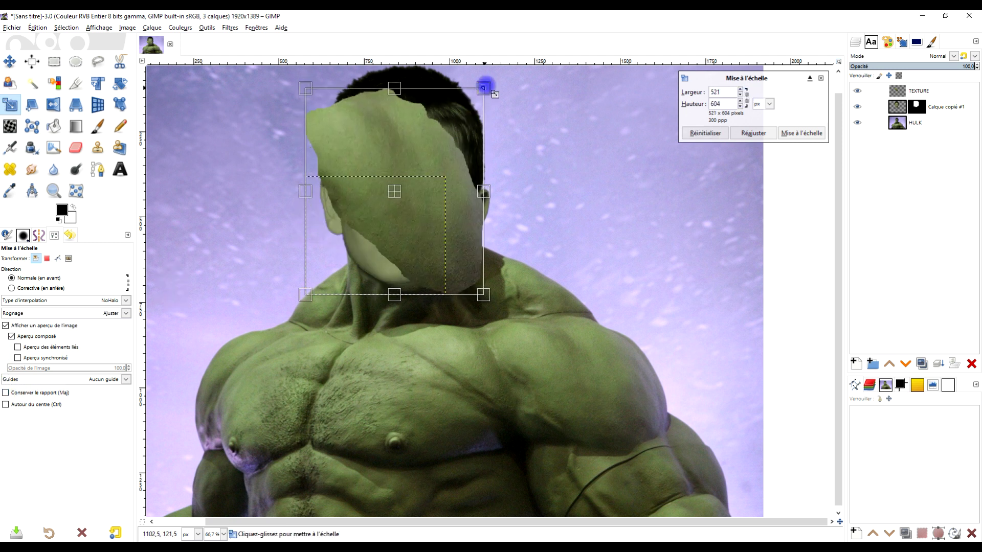
mouse_move(485, 292)
left_mouse_down()
mouse_move(467, 307)
mouse_move(423, 314)
left_mouse_up()
left_click_drag(424, 201, 502, 196)
left_click_drag(401, 198, 386, 208)
left_click_drag(481, 207, 502, 205)
left_click_drag(403, 208, 389, 211)
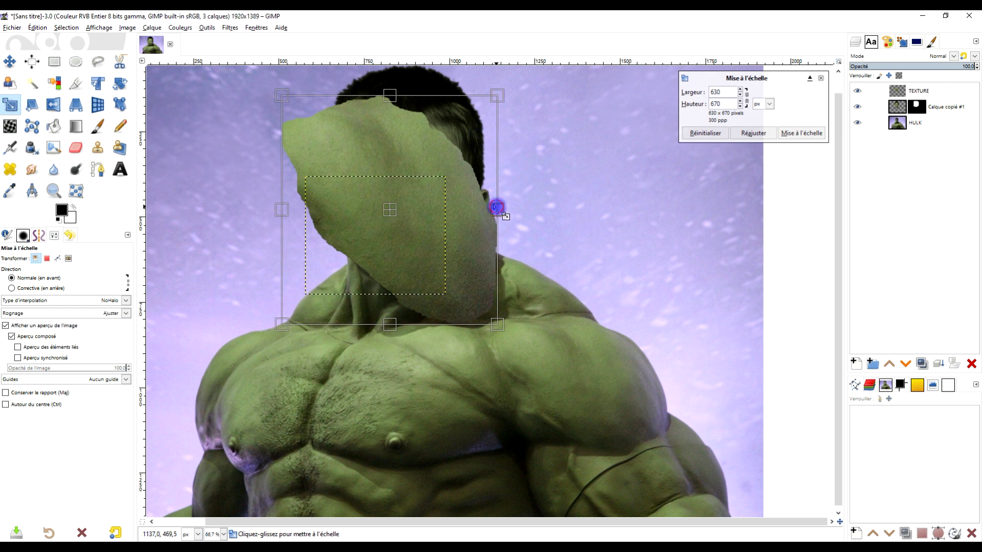
left_click_drag(496, 207, 512, 206)
Apply the texture's new size and erase it outside the boy's head outline.
left_click(805, 133)
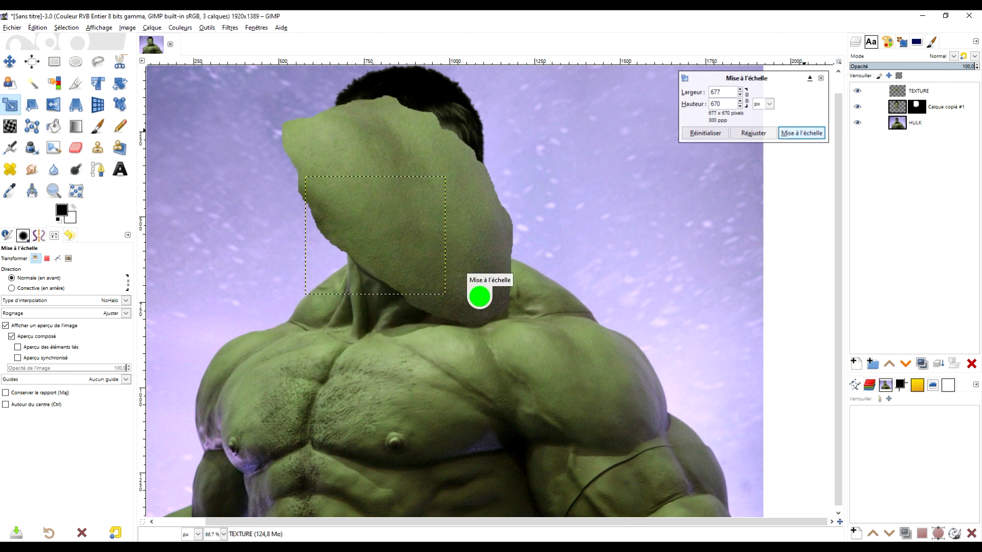
right_click(903, 109)
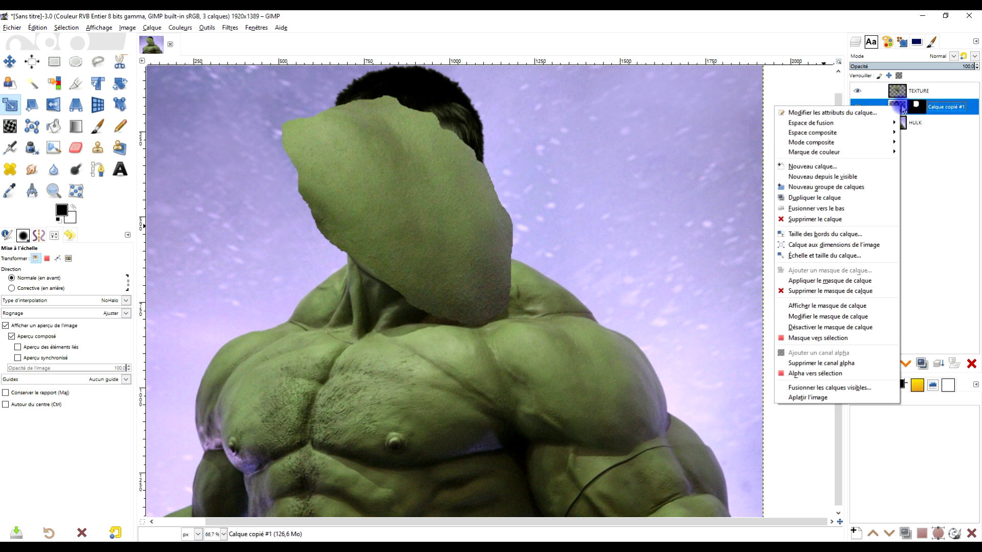
left_click(831, 374)
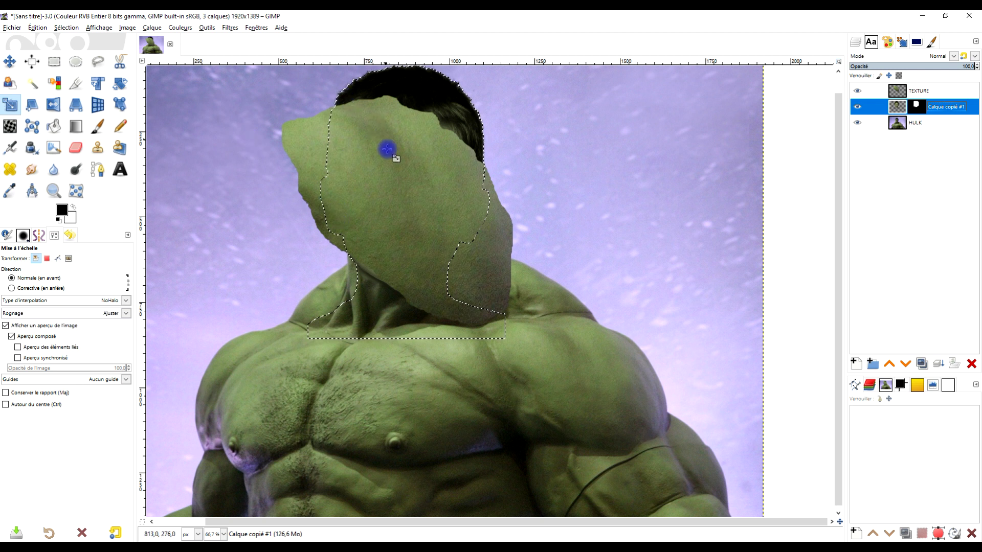
left_click(62, 28)
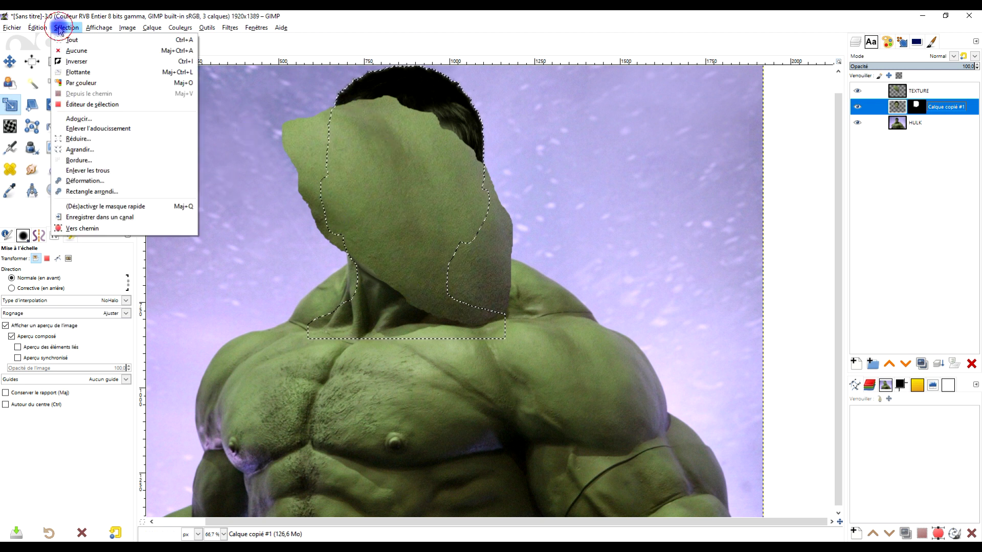
left_click(72, 62)
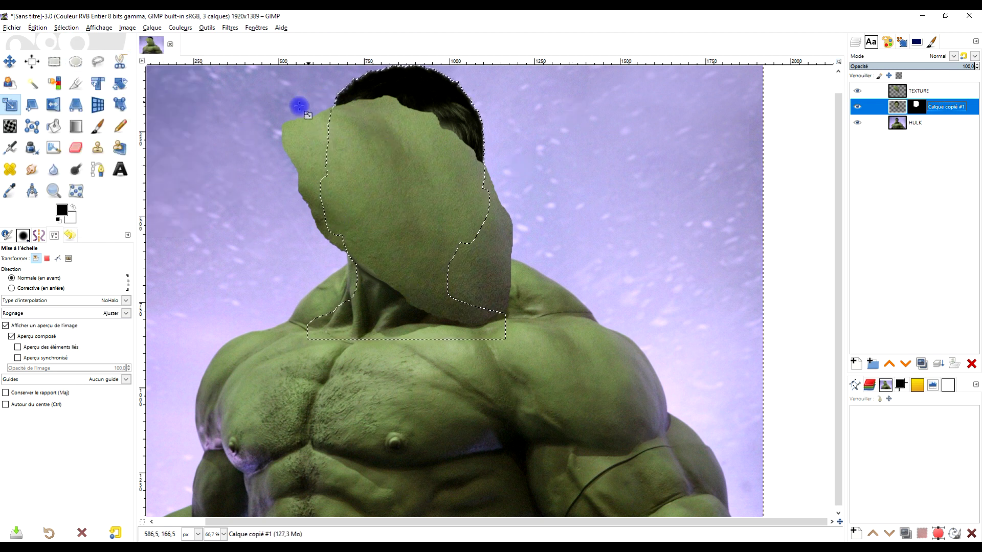
left_click_drag(299, 103, 368, 142)
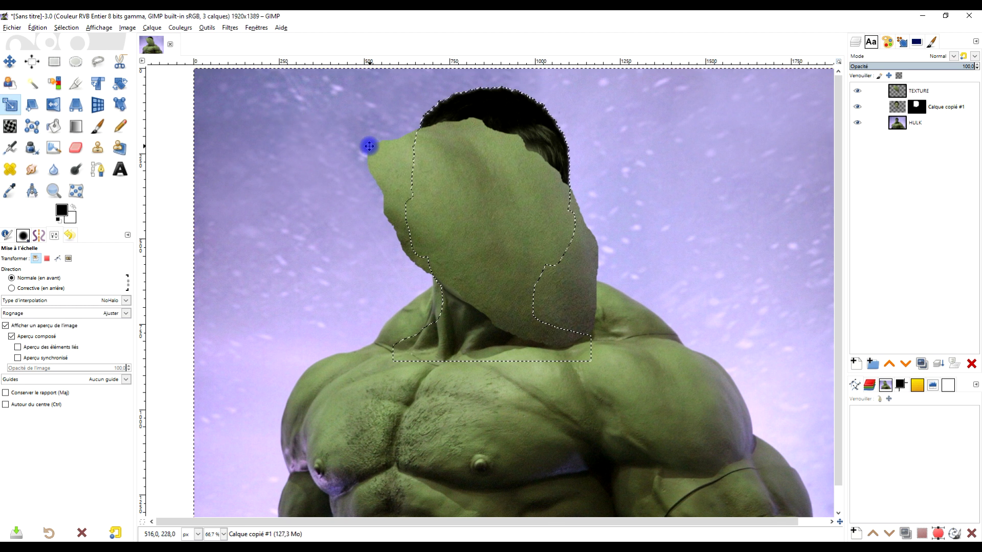
left_click(904, 91)
left_click(36, 28)
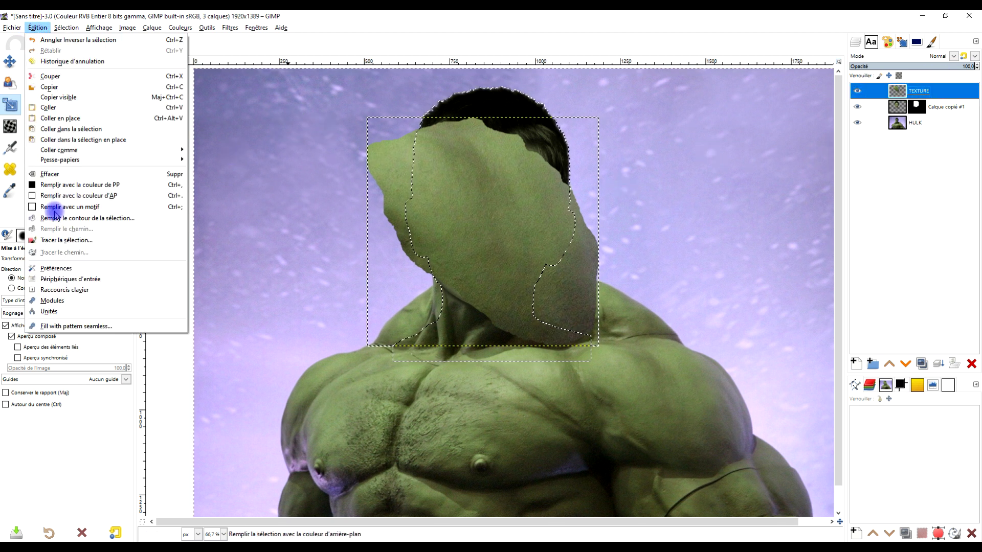
left_click(61, 173)
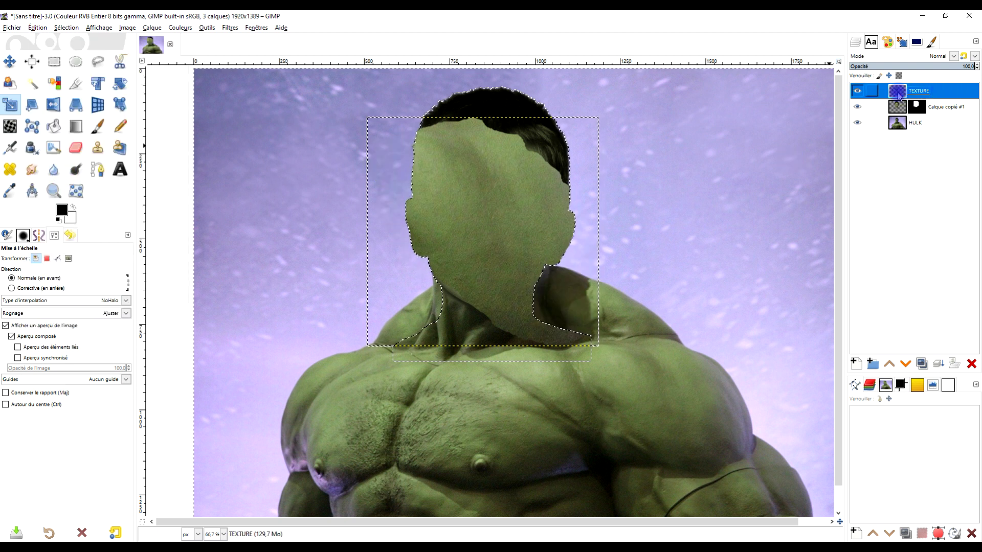
Deselect, extend TEXTURE to the image size, and set its mode to Fusion de grain.
left_click(57, 32)
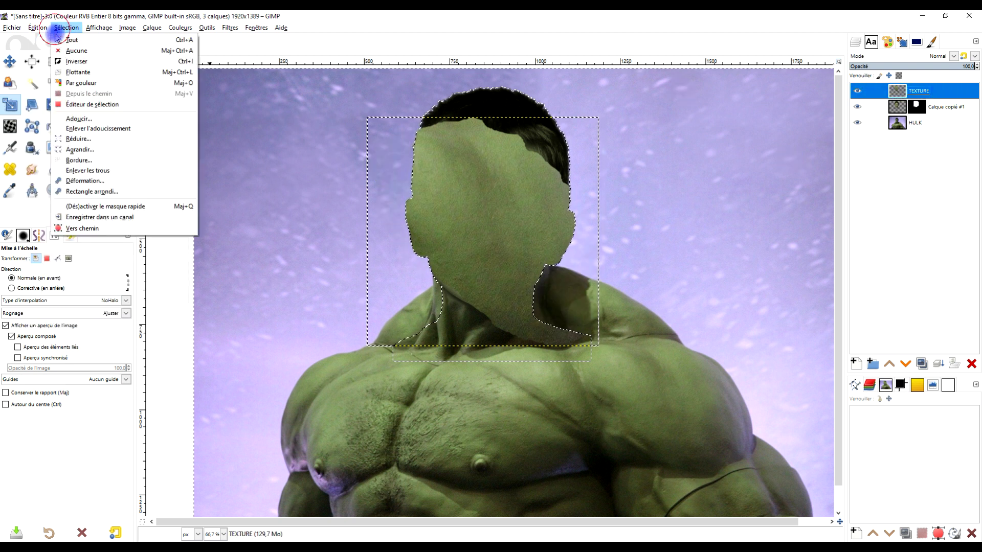
left_click(76, 50)
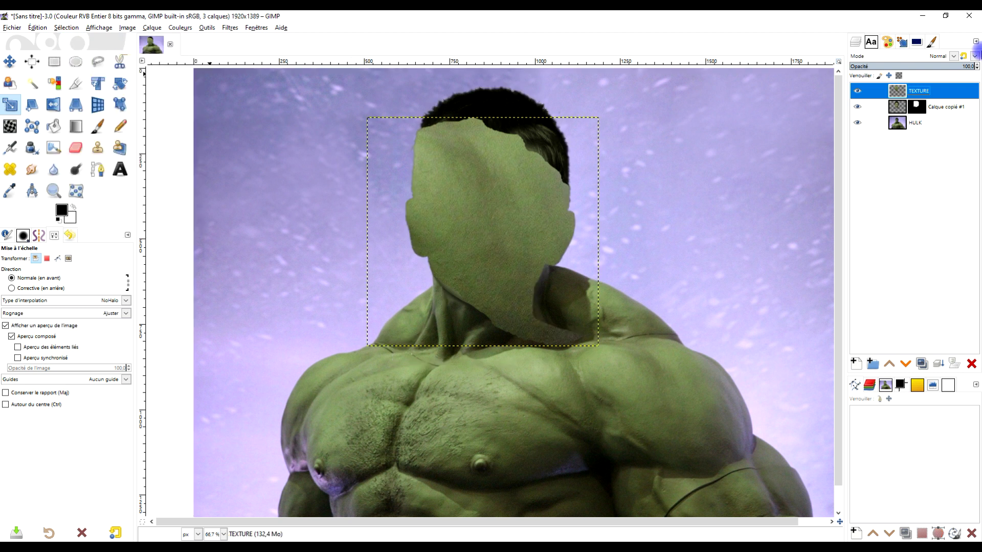
right_click(896, 95)
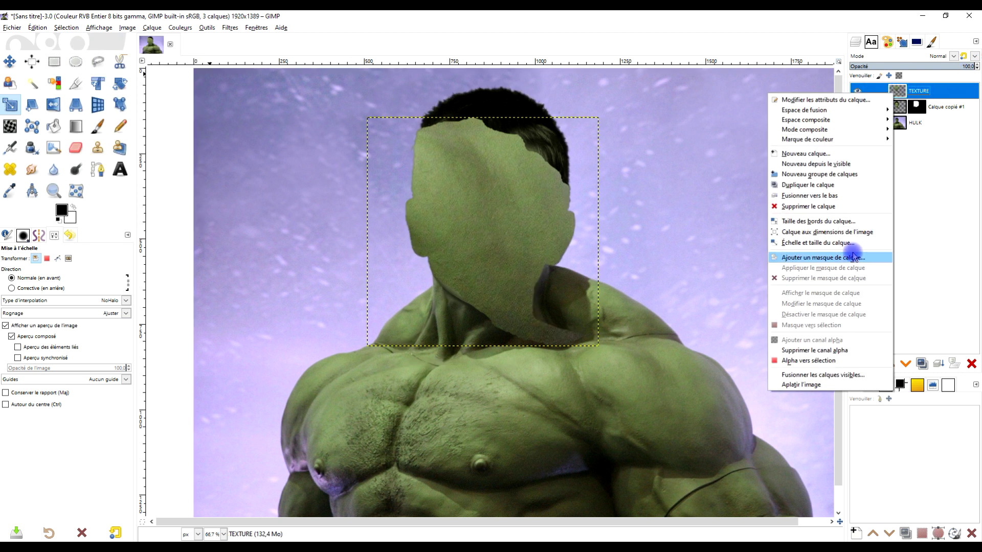
left_click(856, 233)
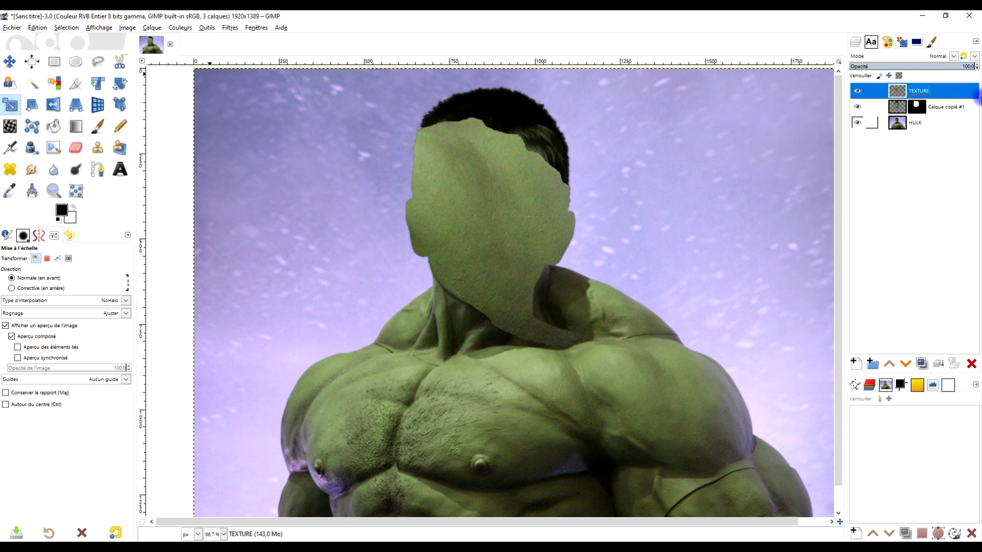
left_click(954, 58)
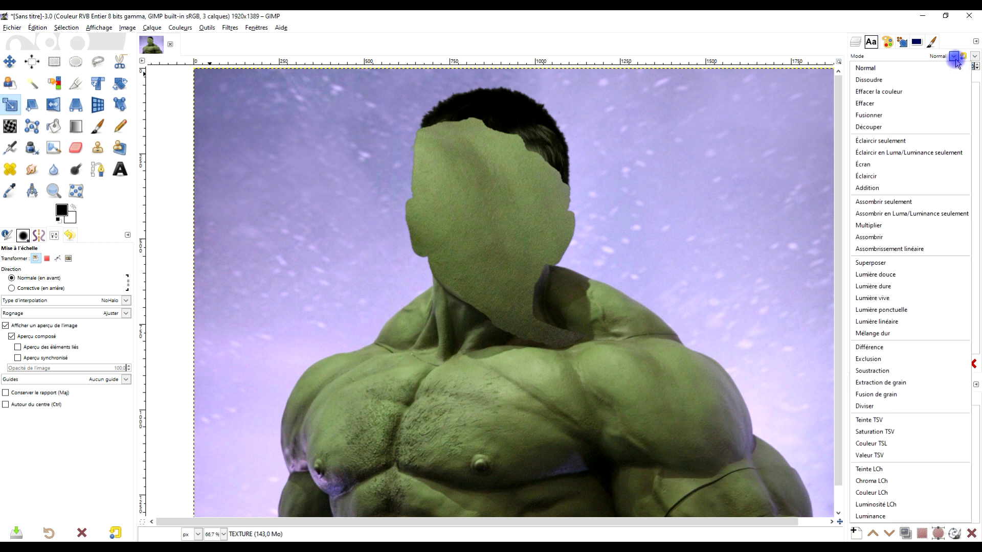
left_click(886, 396)
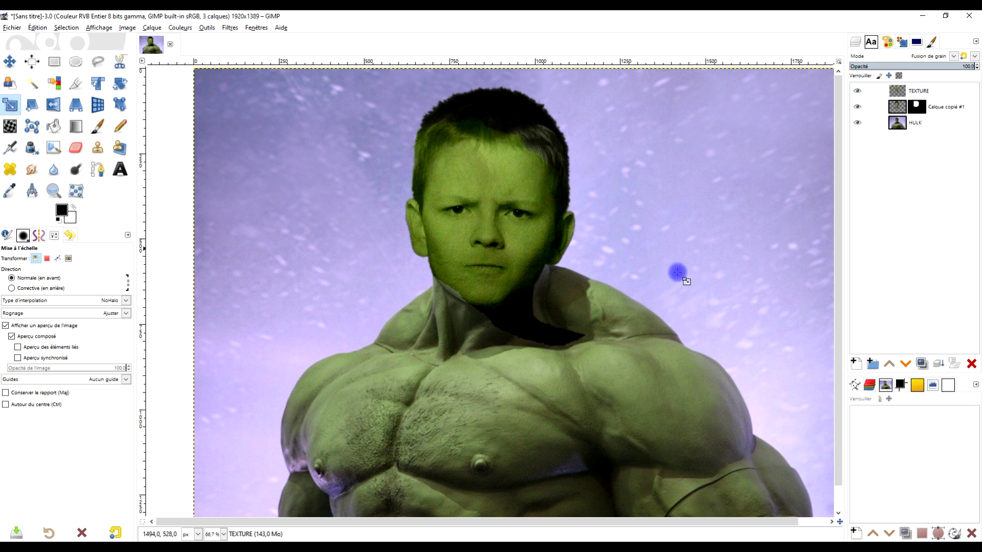
Erase the dark shadow beneath the collar.
scroll(547, 324, "down", 1)
scroll(536, 313, "up", 2, "ctrl")
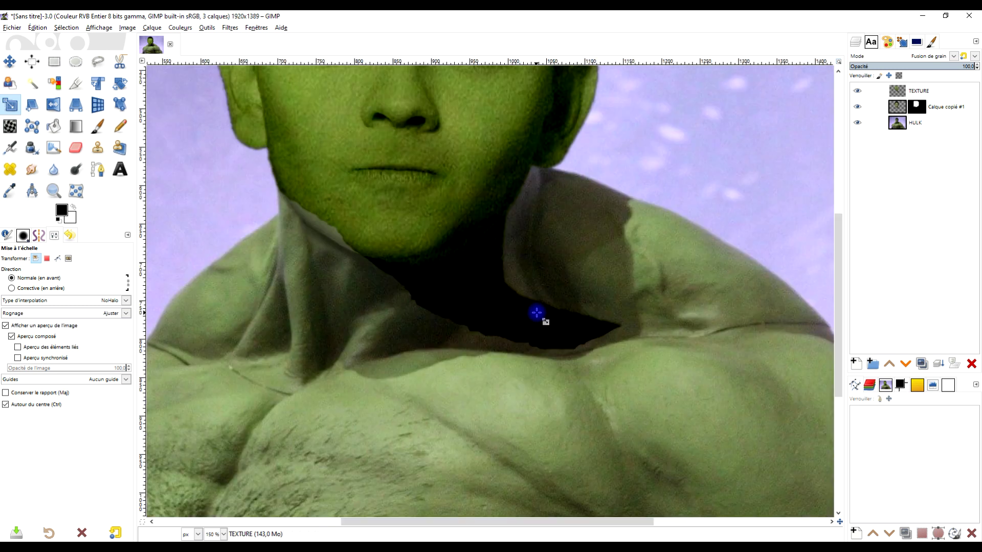
left_click(76, 148)
mouse_move(537, 324)
left_mouse_down()
mouse_move(559, 333)
mouse_move(531, 335)
mouse_move(513, 313)
mouse_move(513, 252)
mouse_move(425, 299)
mouse_move(383, 307)
left_mouse_up()
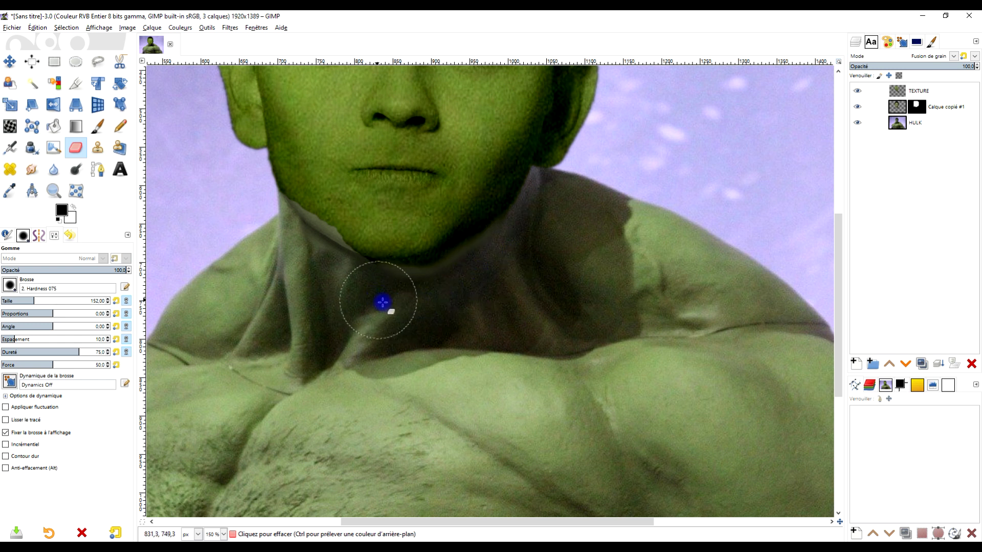
scroll(493, 286, "down", 1, "ctrl")
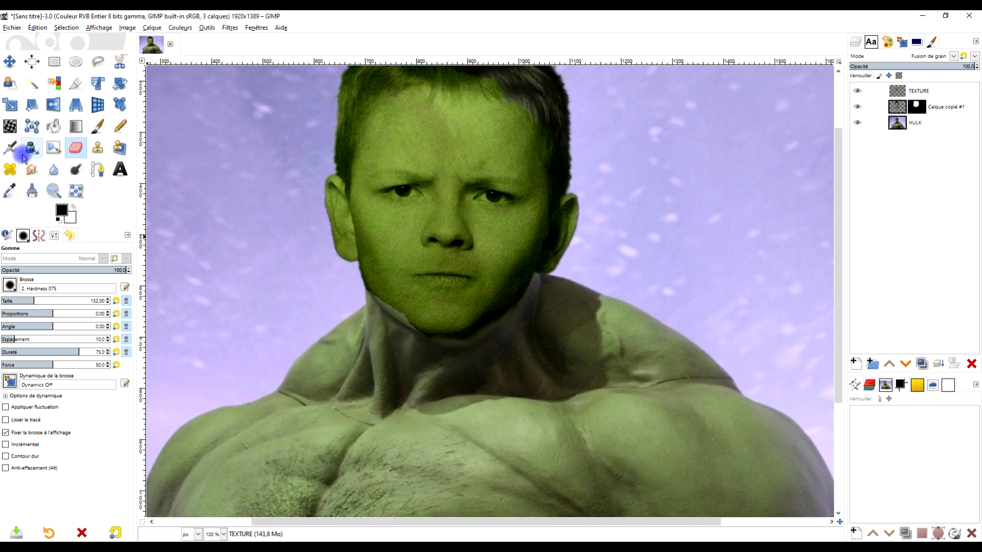
Smudge the jawline edge into the neck and toward the right.
left_click(31, 172)
scroll(406, 302, "up", 2, "ctrl")
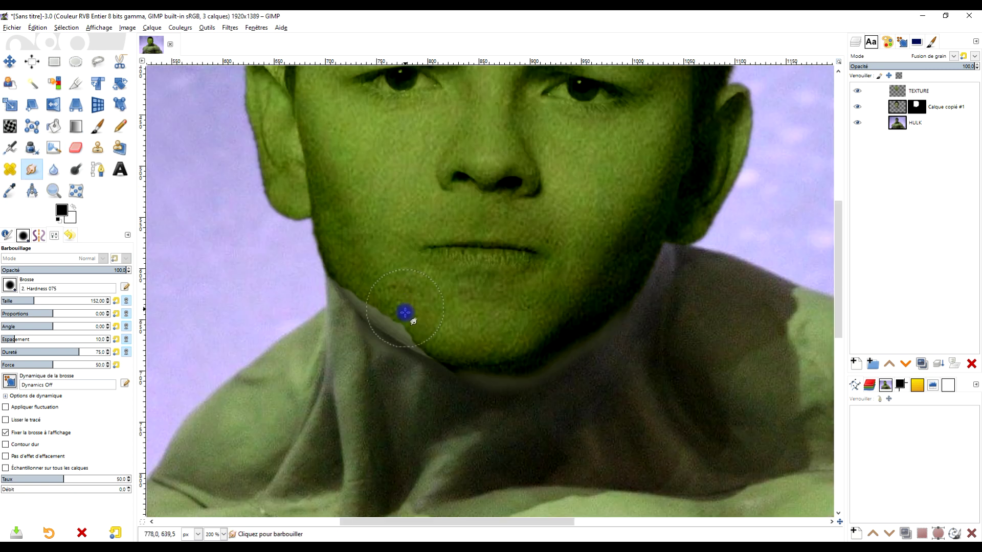
mouse_move(360, 296)
left_mouse_down()
mouse_move(346, 296)
mouse_move(403, 331)
mouse_move(462, 399)
mouse_move(468, 387)
left_mouse_up()
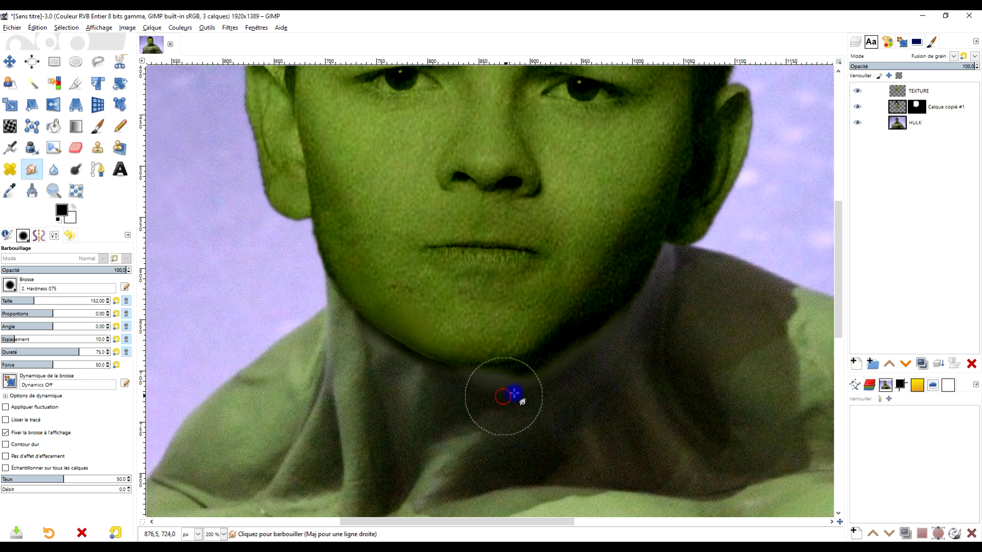
left_click_drag(469, 388, 637, 335)
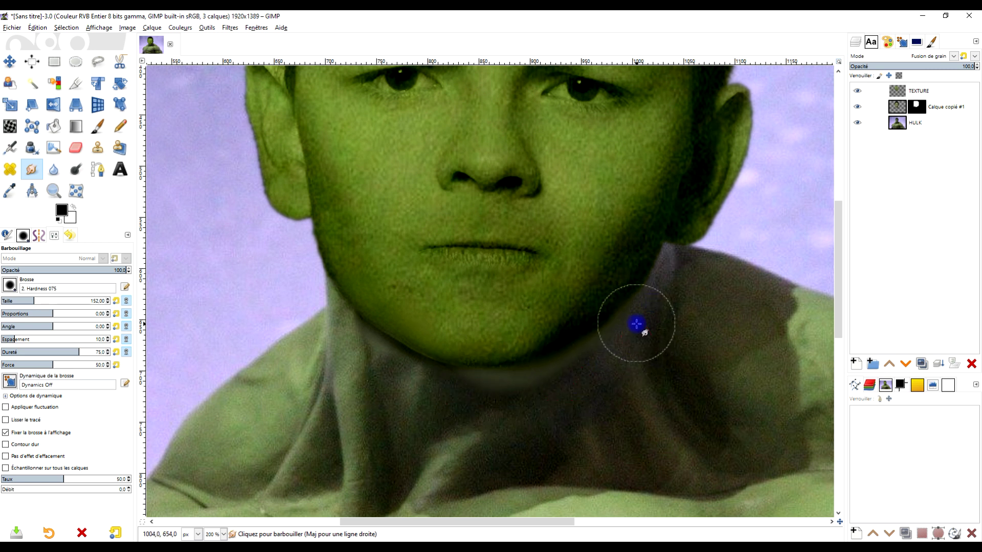
Smudge along the hairline and down the left side of the head.
scroll(677, 276, "down", 3, "ctrl")
scroll(596, 316, "up", 1, "ctrl")
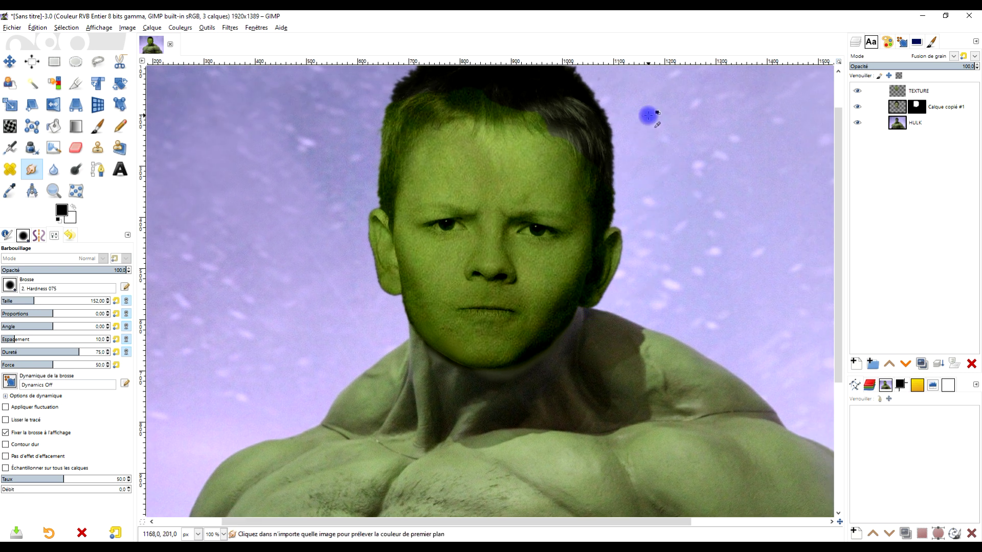
scroll(543, 160, "up", 1, "ctrl")
mouse_move(521, 158)
left_mouse_down()
mouse_move(564, 147)
mouse_move(343, 169)
left_mouse_up()
scroll(592, 208, "up", 3)
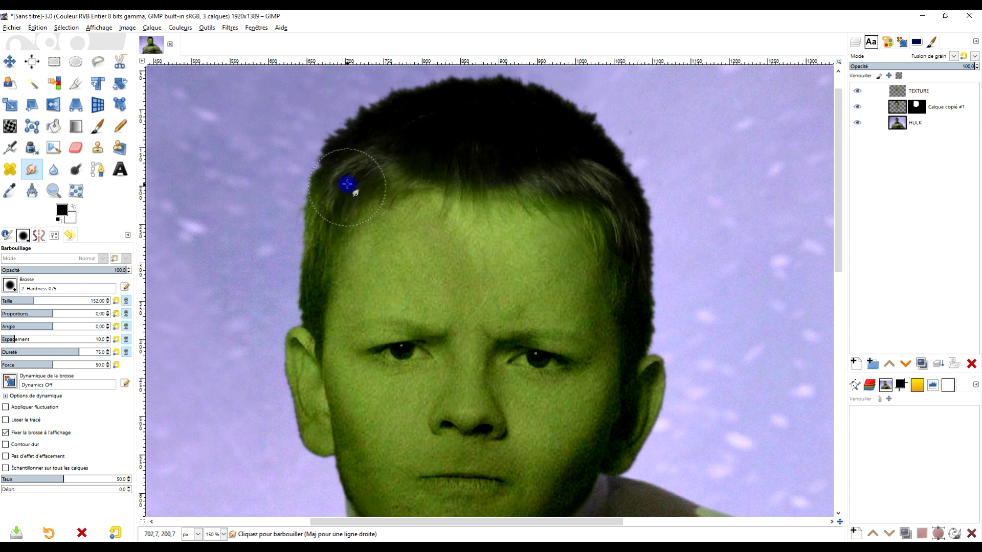
mouse_move(344, 170)
left_mouse_down()
mouse_move(310, 220)
mouse_move(304, 283)
left_mouse_up()
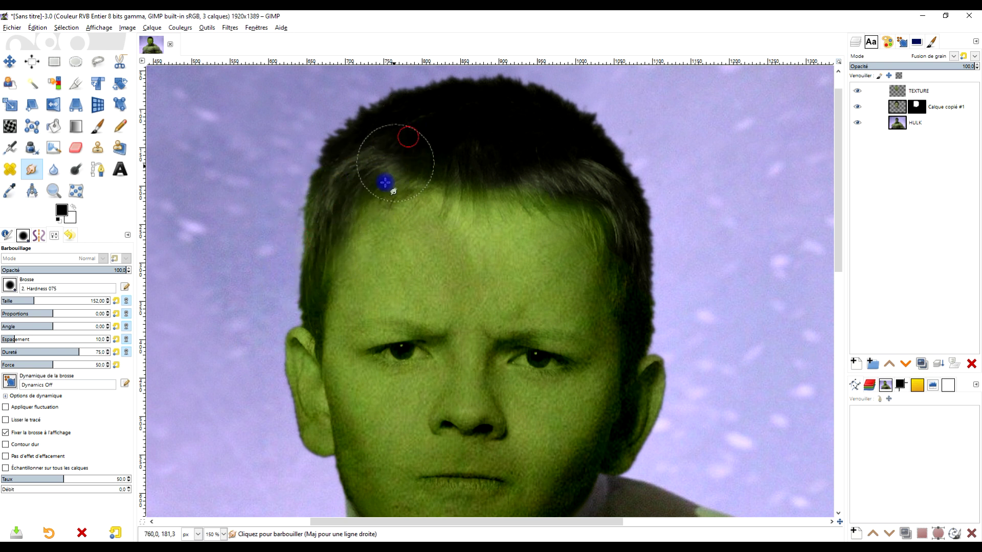
Soften the forehead, temple and left hairline edges with short smudge strokes.
scroll(458, 290, "down", 3, "ctrl")
scroll(458, 290, "up", 3, "ctrl")
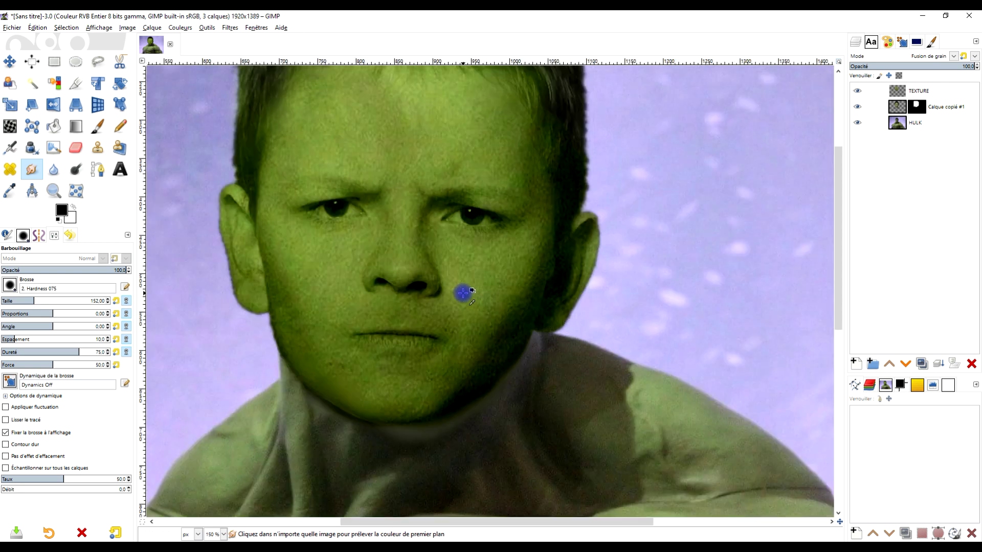
scroll(596, 129, "up", 5)
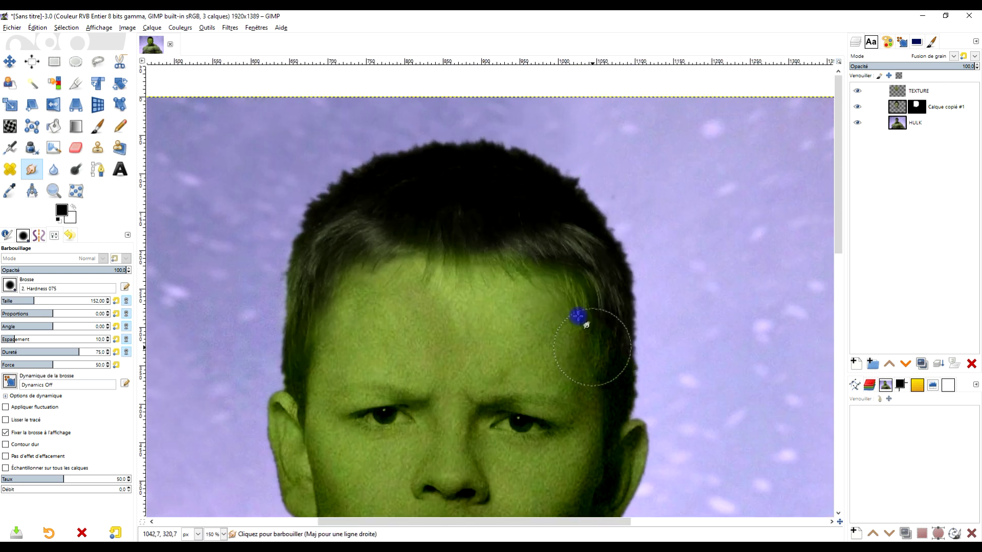
left_click_drag(360, 276, 351, 204)
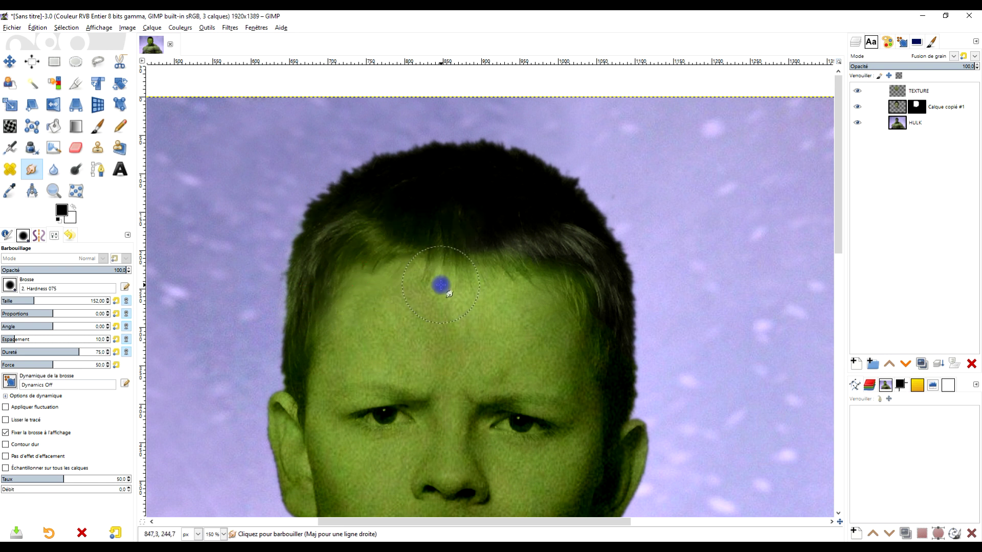
mouse_move(571, 303)
left_mouse_down()
mouse_move(580, 240)
mouse_move(595, 246)
left_mouse_up()
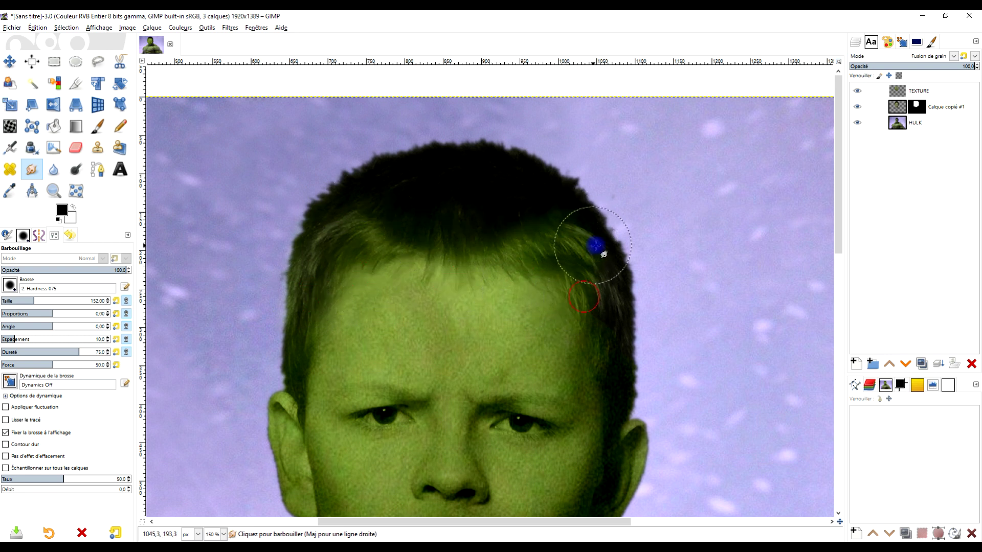
left_click_drag(338, 241, 353, 198)
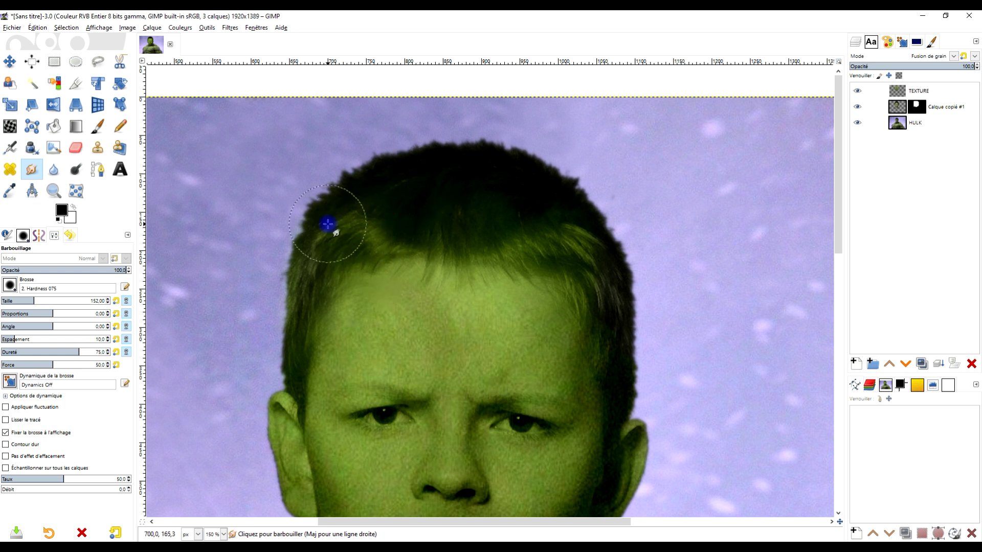
left_click_drag(327, 357, 324, 346)
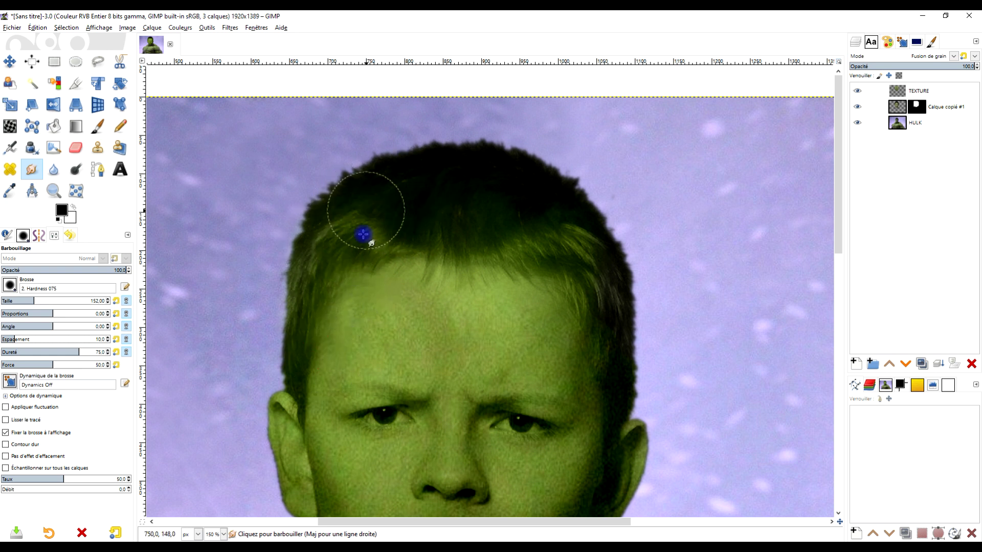
right_click(920, 108)
Select the head outline and smudge the hair edges at the top and right temple.
left_click(818, 375)
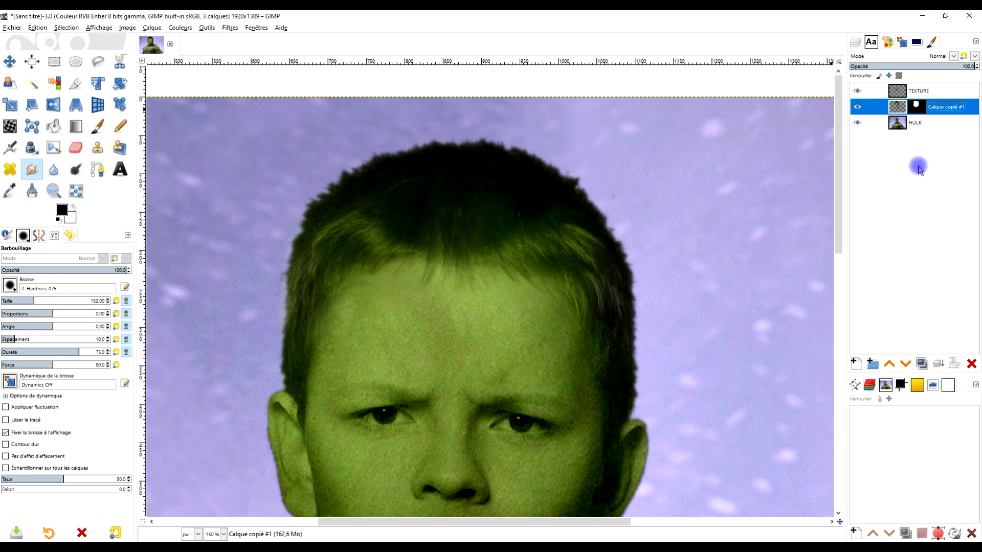
left_click(900, 95)
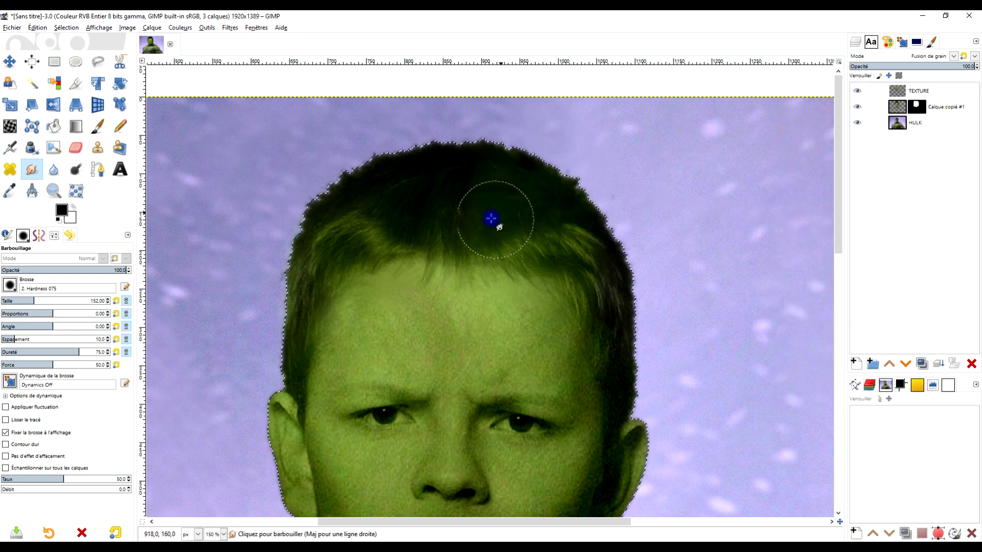
mouse_move(426, 211)
left_mouse_down()
mouse_move(333, 258)
mouse_move(284, 393)
left_mouse_up()
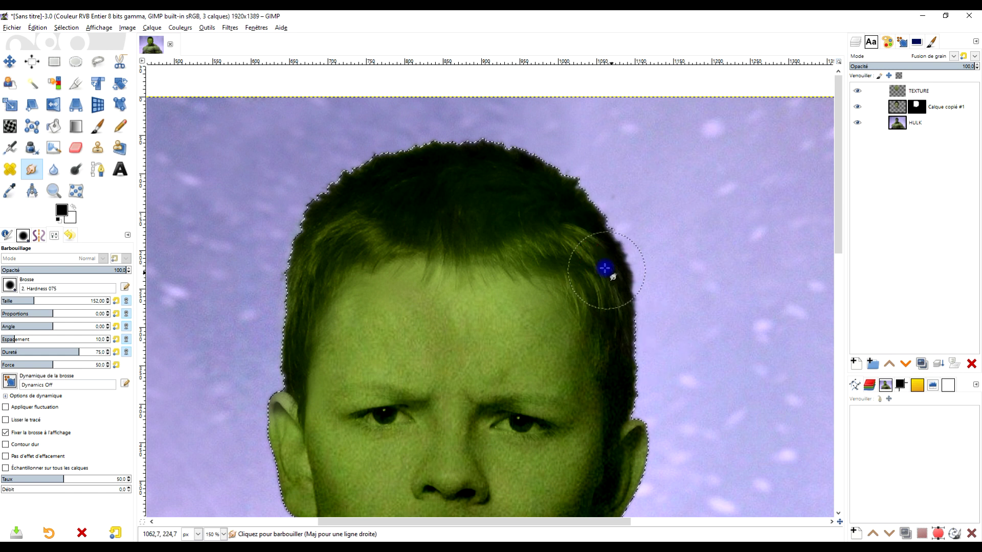
left_click_drag(633, 310, 636, 303)
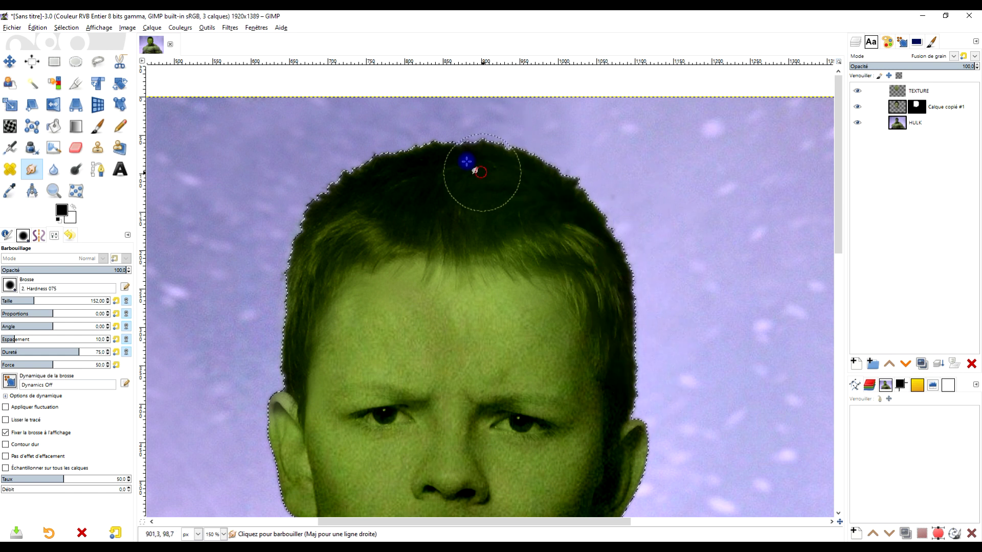
key("ctrl")
scroll(665, 363, "down", 1, "ctrl")
scroll(620, 338, "up", 1, "ctrl")
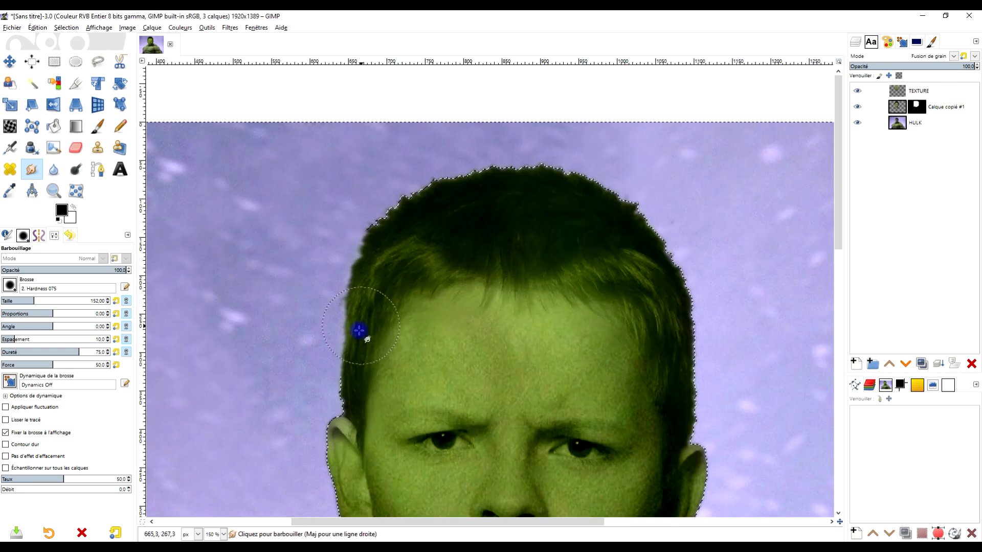
Lower the TEXTURE layer's opacity to 67.8.
left_click(897, 91)
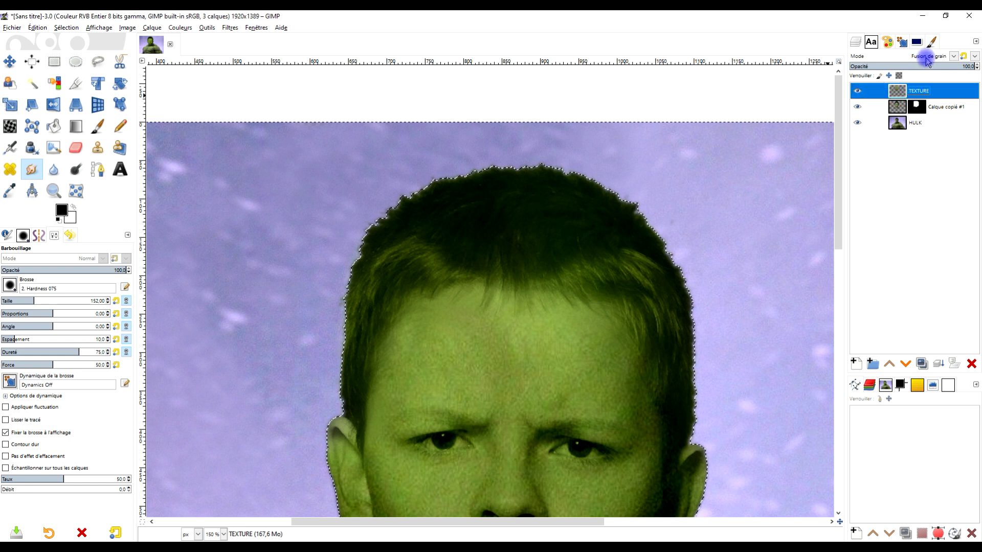
left_click_drag(943, 68, 936, 67)
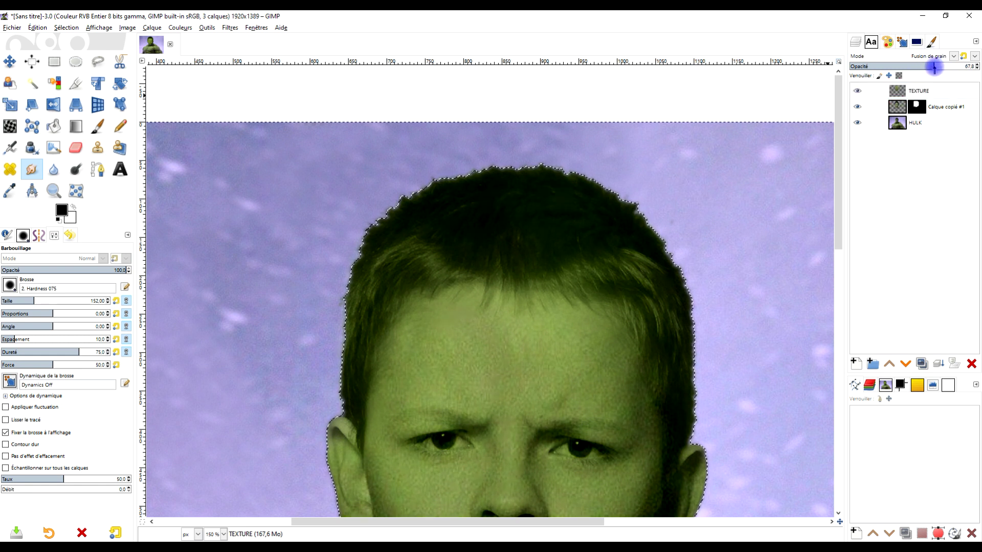
scroll(731, 286, "down", 2, "ctrl")
scroll(601, 216, "up", 1, "ctrl")
scroll(596, 219, "up", 1, "ctrl")
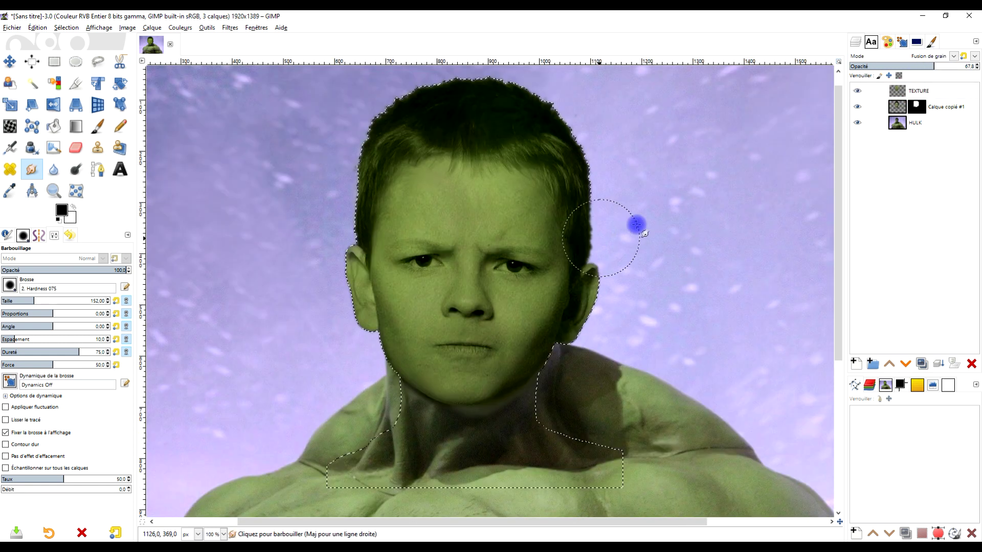
left_click(68, 28)
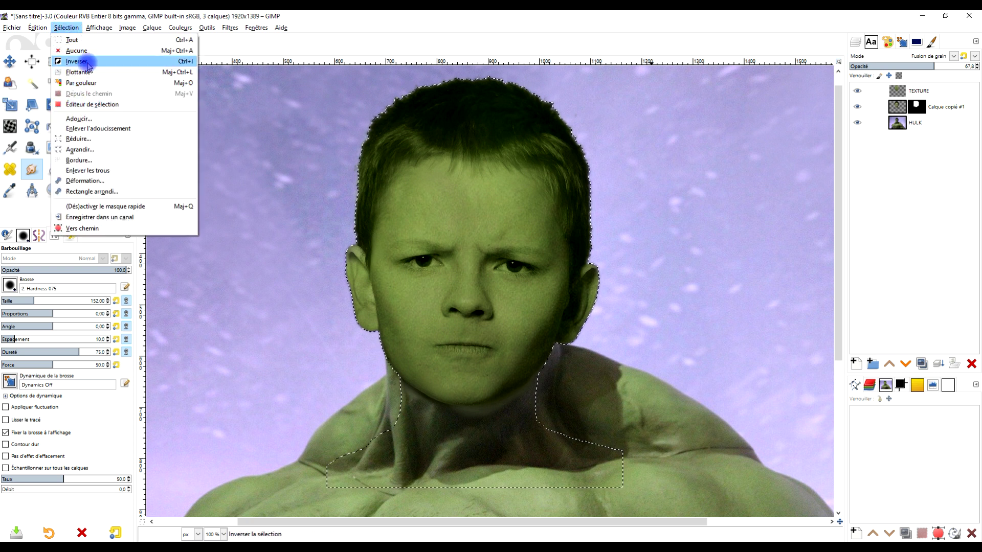
Clear the selection and reduce the TEXTURE layer's opacity to 49.4.
left_click(71, 62)
left_click(66, 28)
left_click(84, 51)
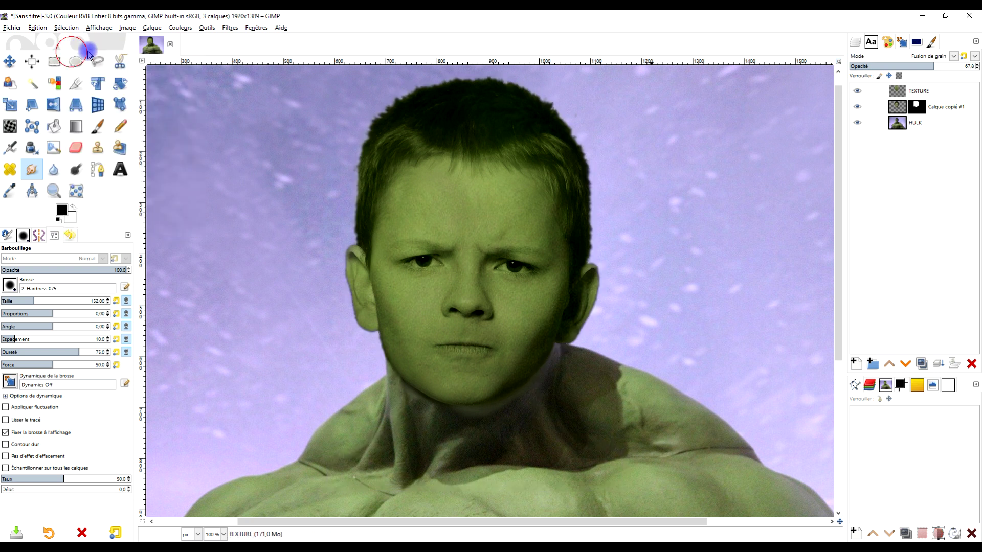
left_click(931, 65)
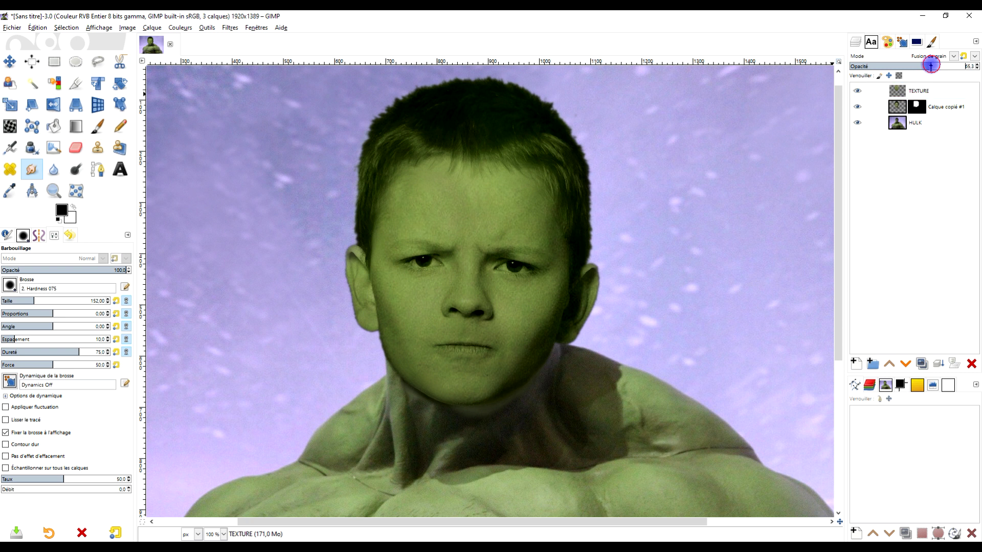
scroll(668, 302, "down", 2)
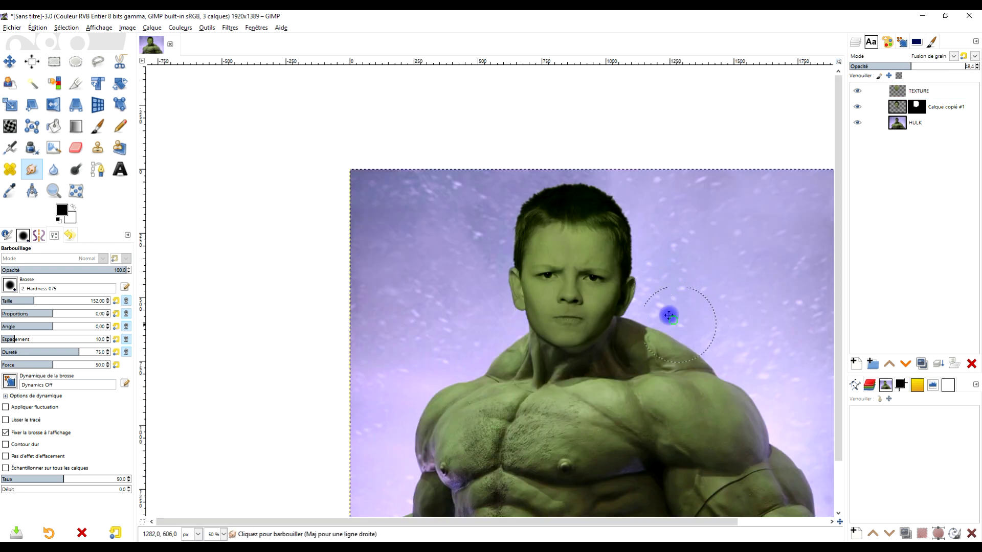
scroll(583, 279, "up", 1)
scroll(516, 268, "up", 1)
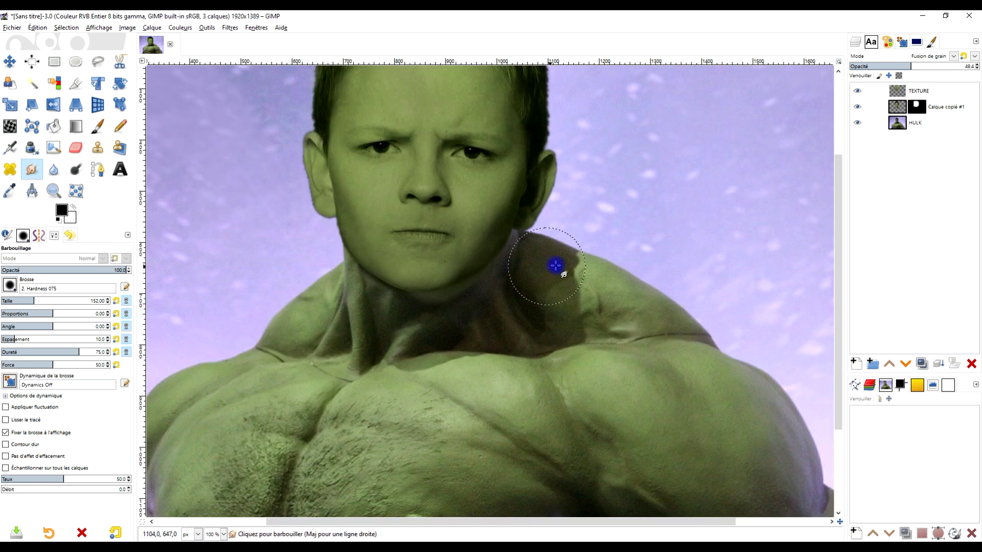
left_click(874, 91)
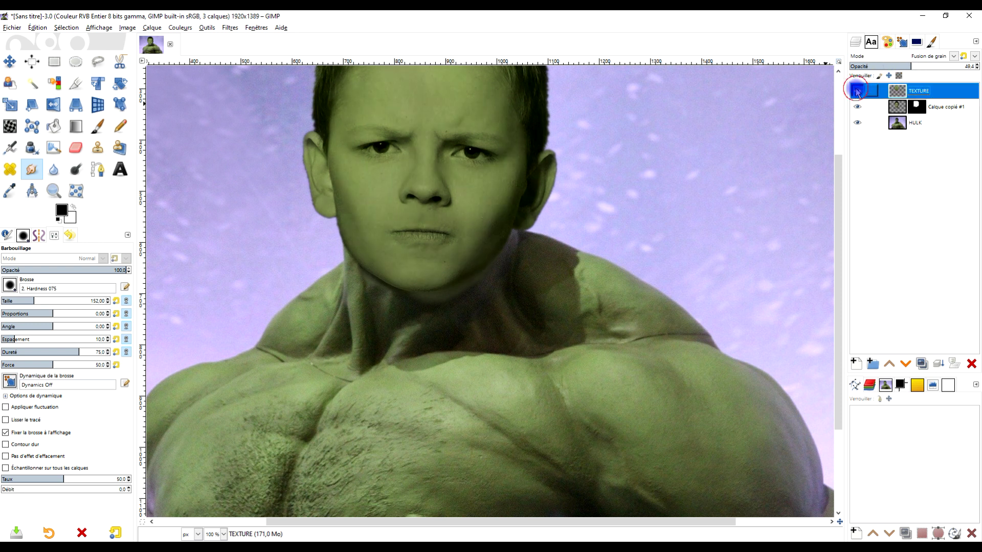
scroll(518, 220, "up", 2)
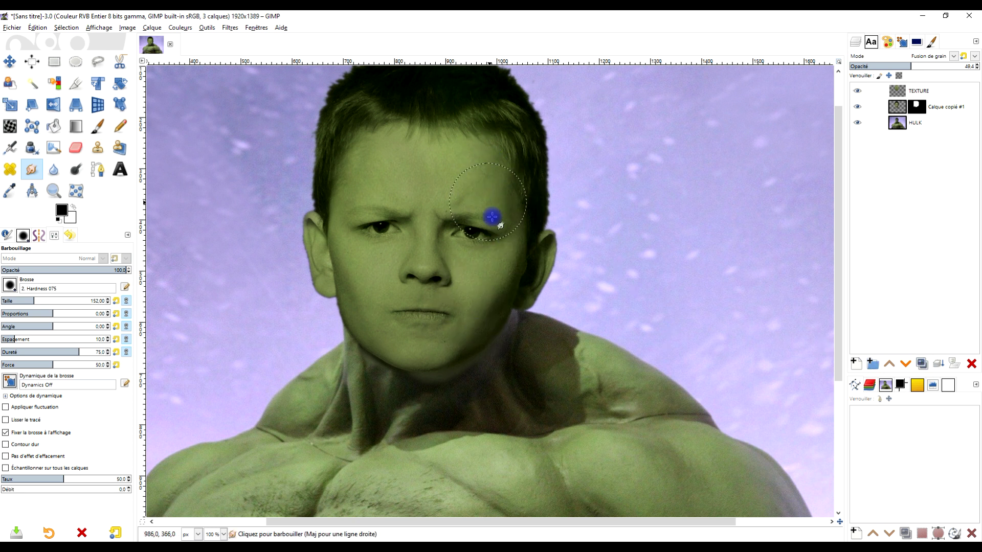
Add a new transparent layer named sombre at the top of the stack.
left_click(857, 364)
type("sombre")
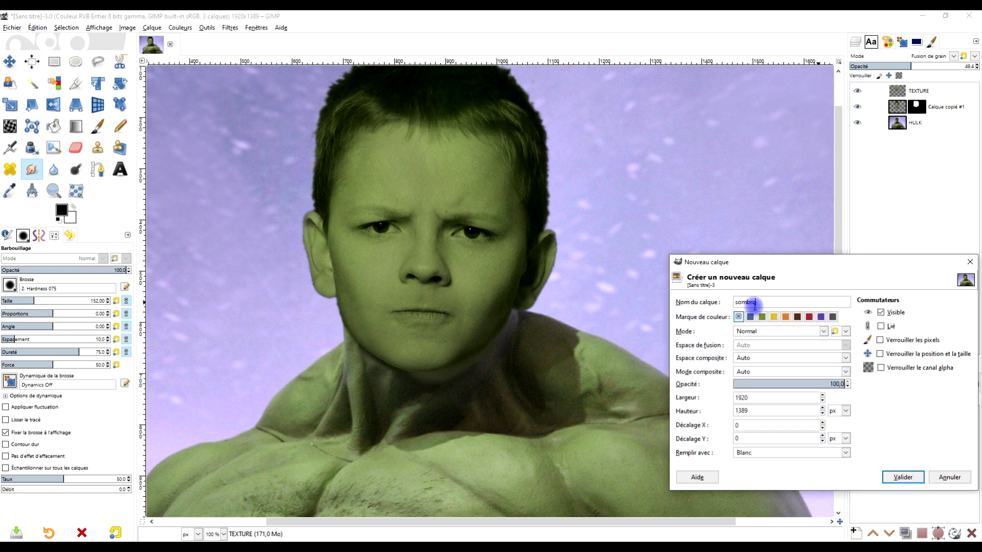
left_click(746, 452)
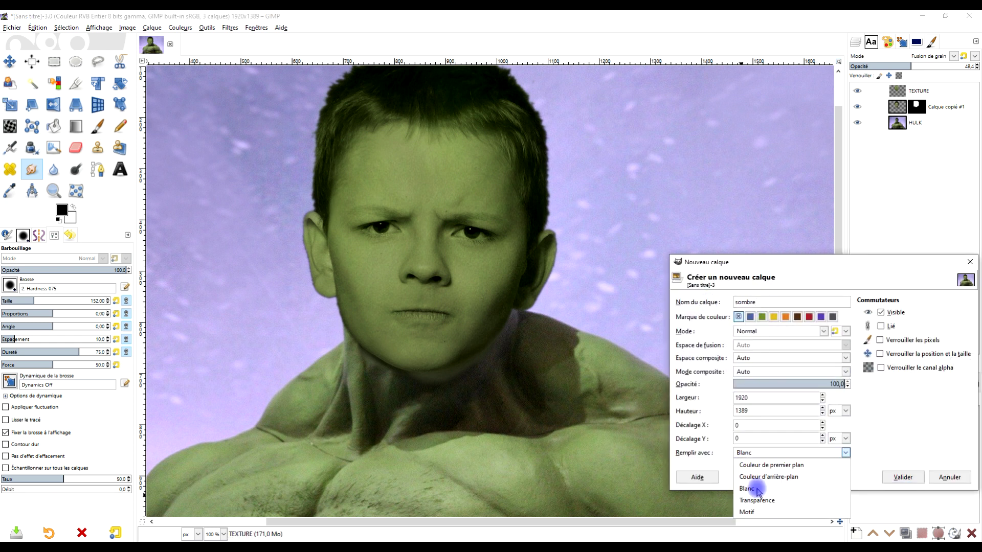
left_click(757, 500)
left_click(902, 477)
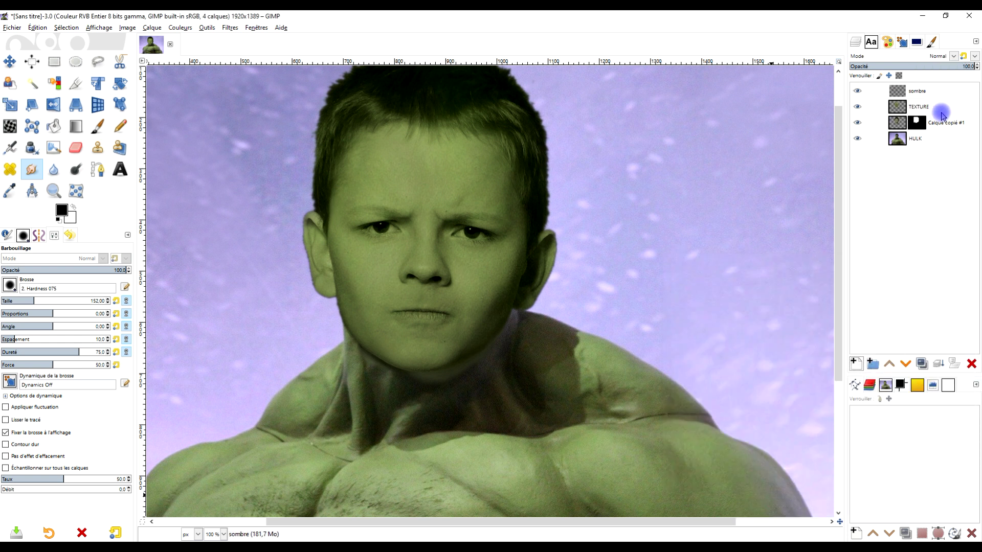
Select the head outline from TEXTURE's alpha and pick the PP vers Transparent gradient.
right_click(899, 108)
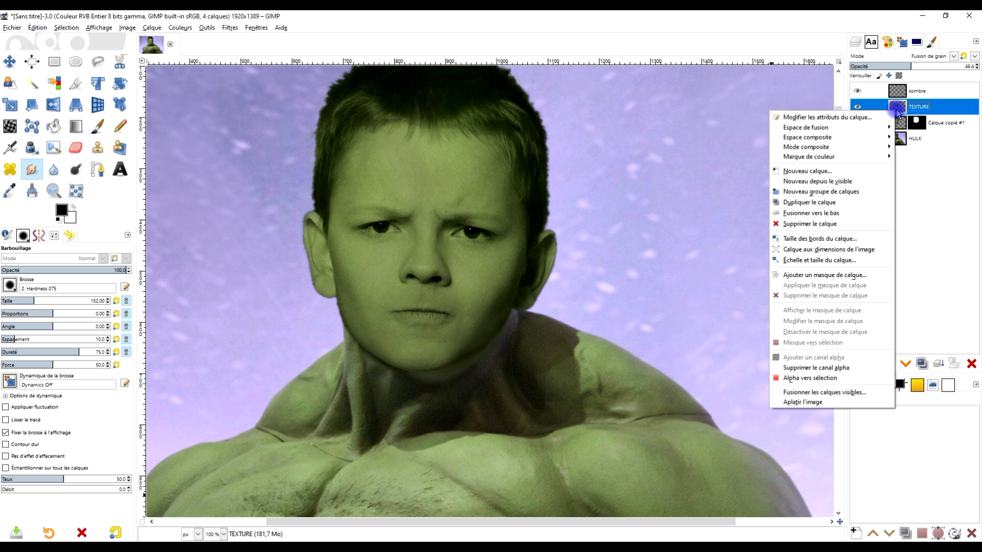
left_click(809, 378)
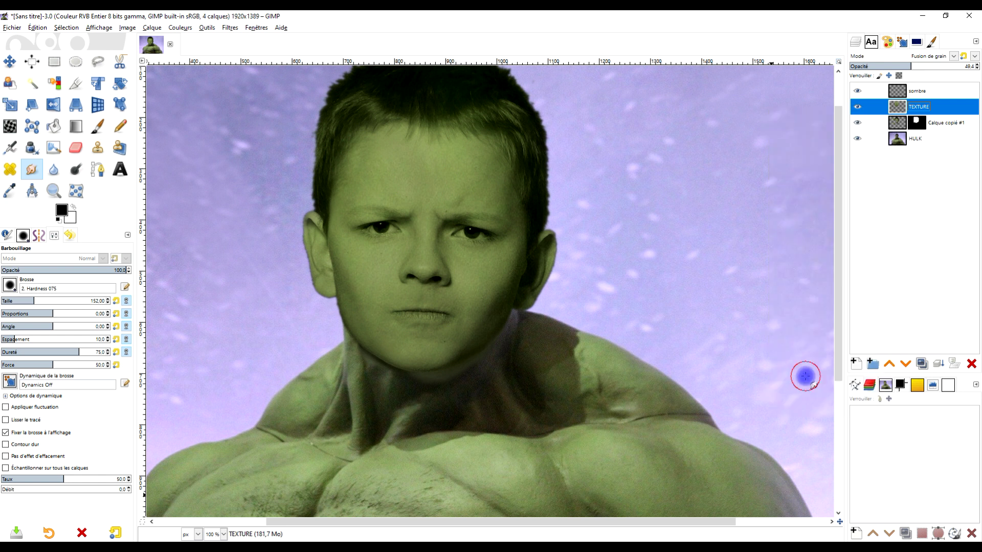
left_click(73, 129)
left_click(16, 285)
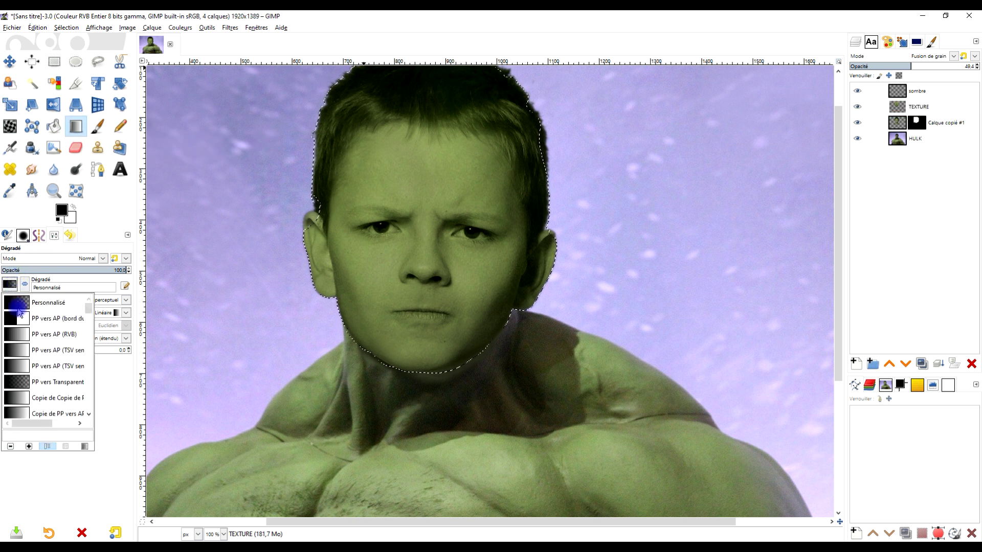
left_click(47, 388)
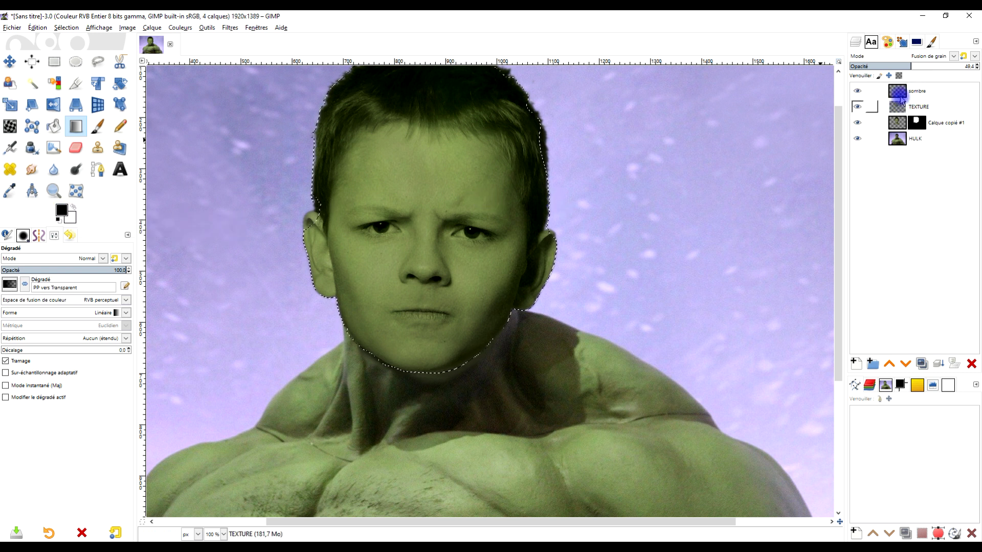
On sombre, draw a black-to-transparent gradient from the right ear toward the left eyebrow.
left_click(901, 98)
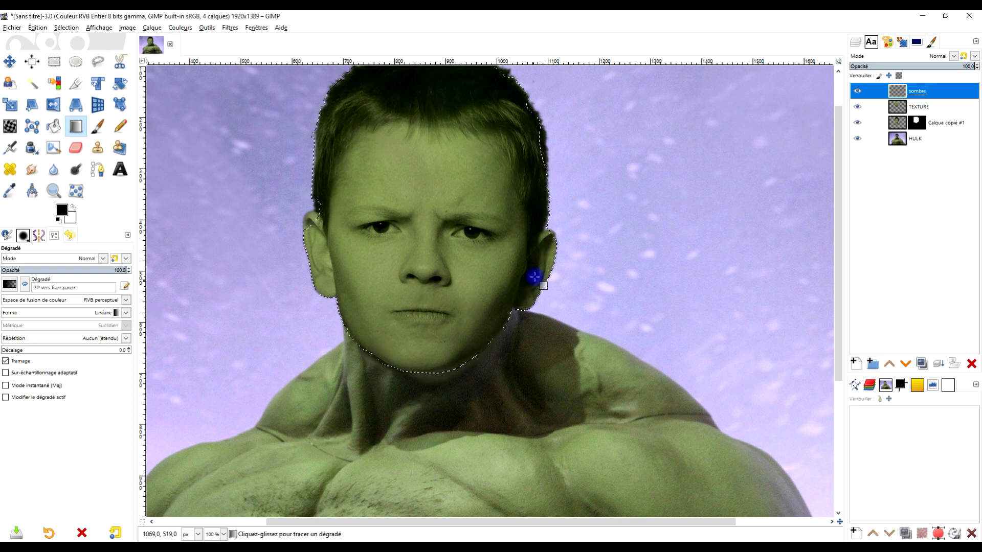
left_click_drag(544, 271, 414, 241)
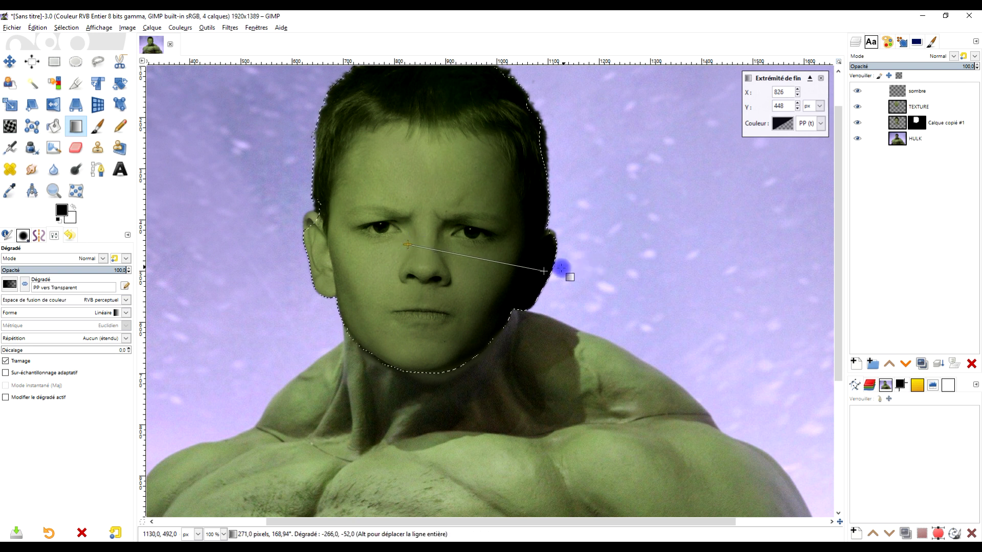
left_click_drag(543, 271, 568, 273)
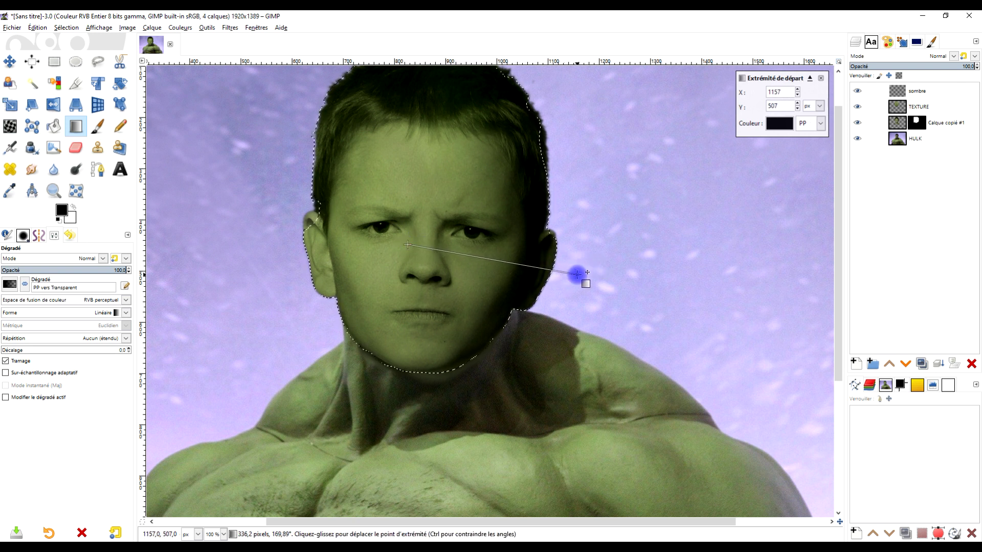
mouse_move(407, 245)
left_mouse_down()
mouse_move(383, 216)
mouse_move(406, 236)
mouse_move(392, 237)
left_mouse_up()
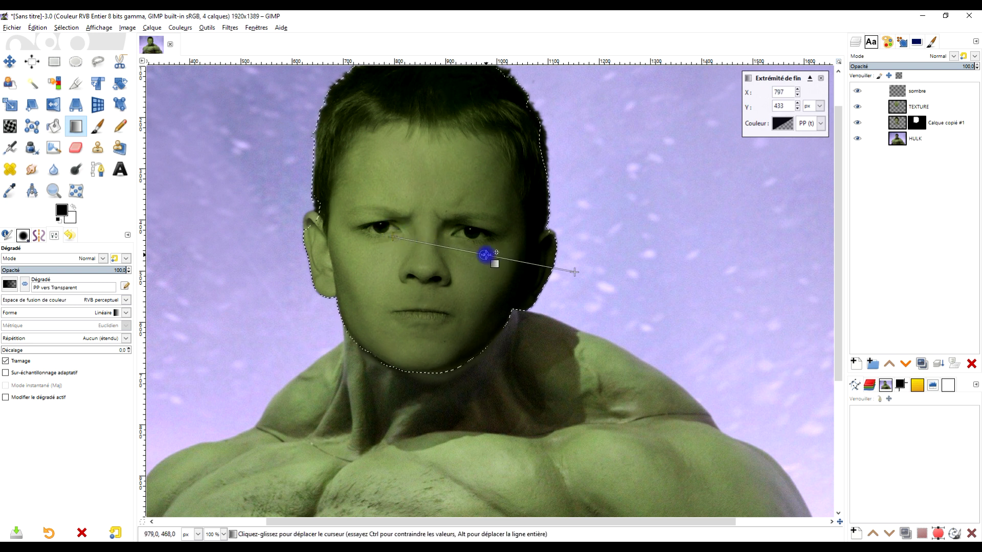
left_click_drag(484, 254, 471, 250)
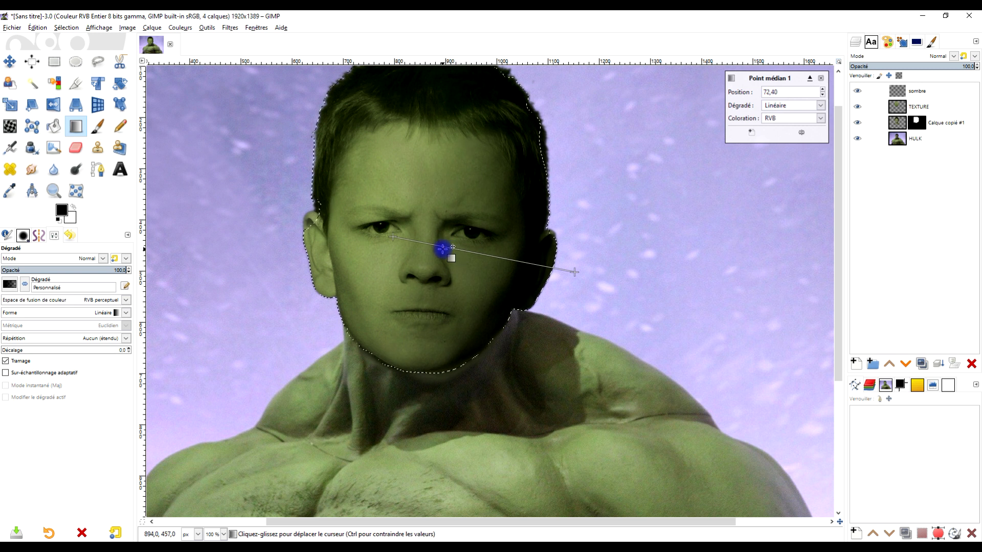
left_click_drag(575, 272, 579, 250)
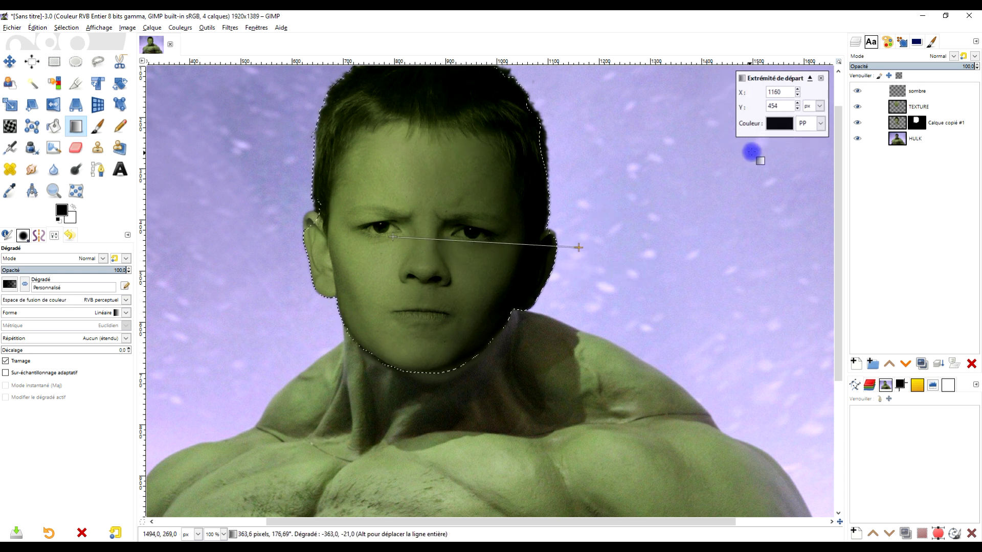
key("Return")
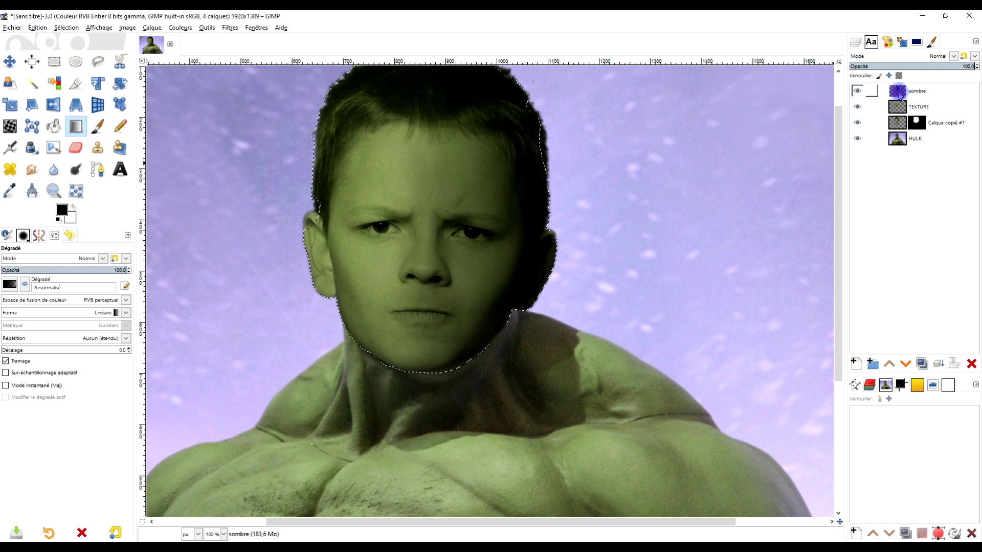
left_click(898, 92)
Lower the sombre layer's opacity, then hide the sombre, TEXTURE and head layers to compare with the Hulk face.
left_click(949, 65)
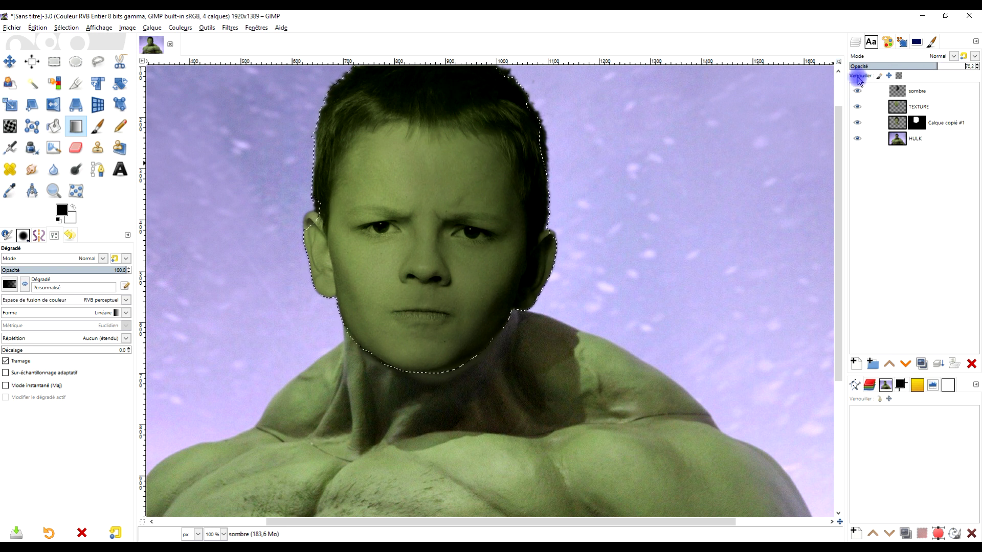
left_click(857, 91)
left_click(857, 91)
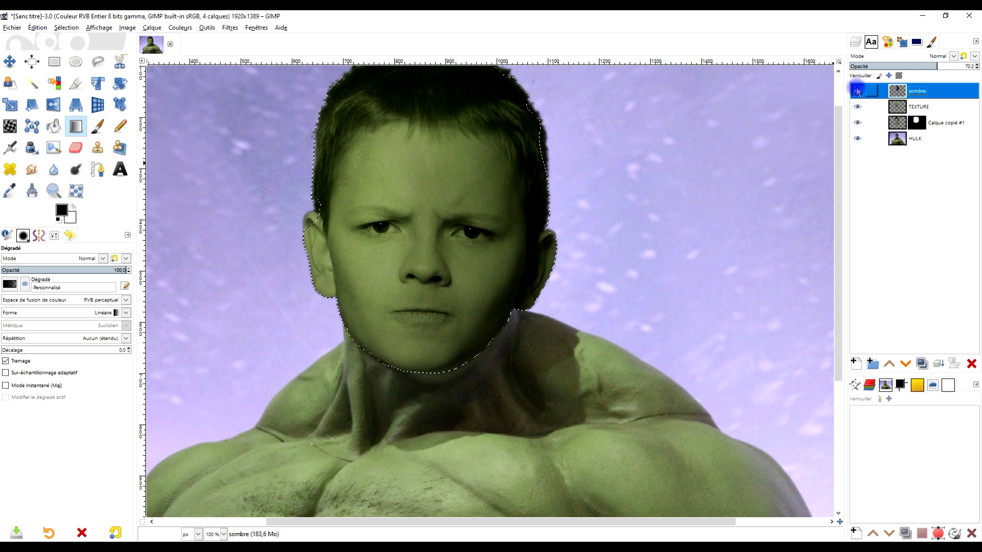
left_click(858, 109)
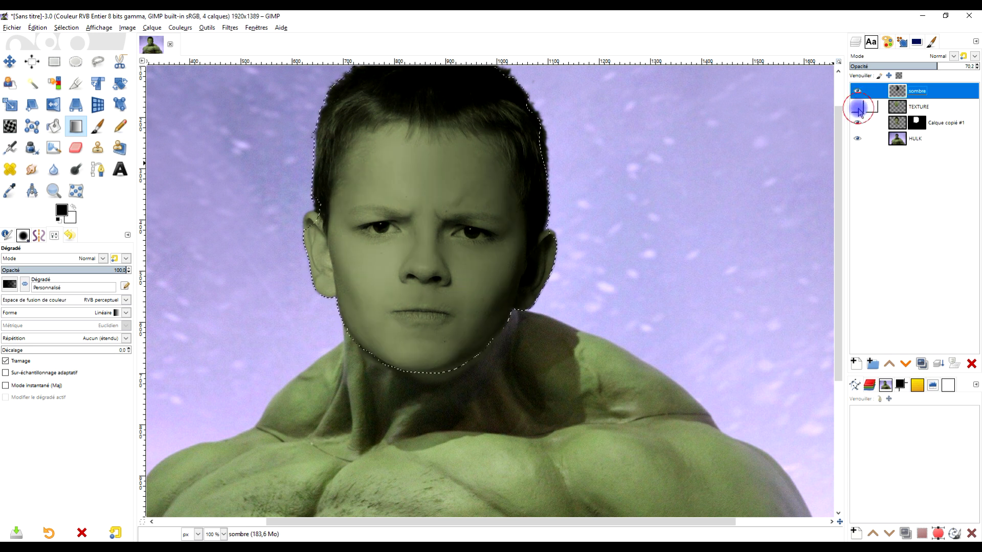
left_click(857, 92)
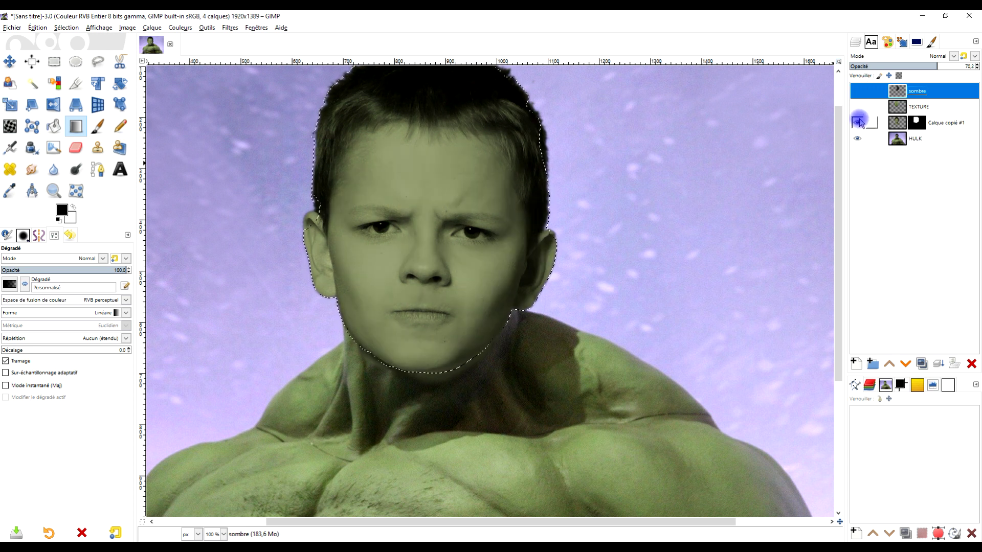
left_click(858, 123)
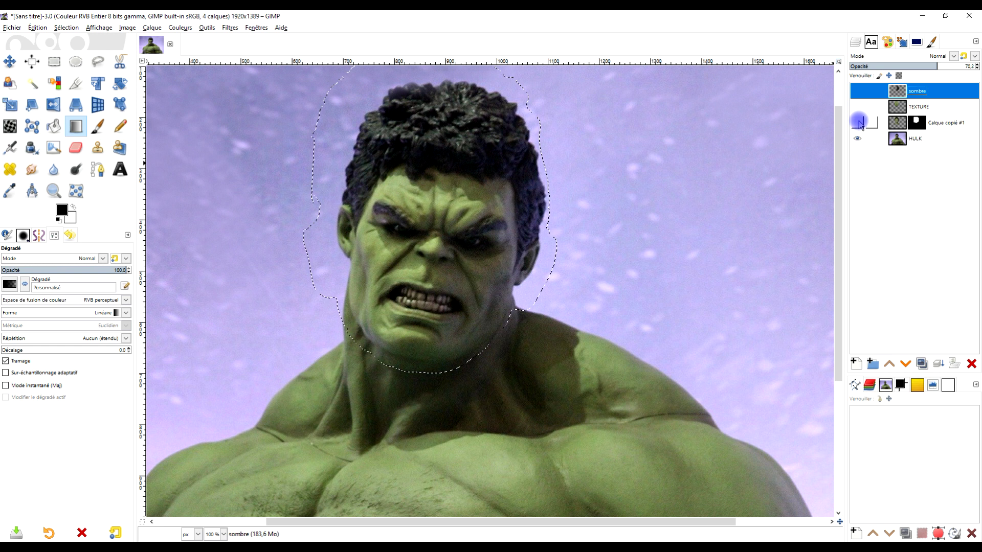
Clear the head selection with Sélection > Aucune and show the sombre, TEXTURE and head layers again.
left_click(66, 28)
left_click(72, 48)
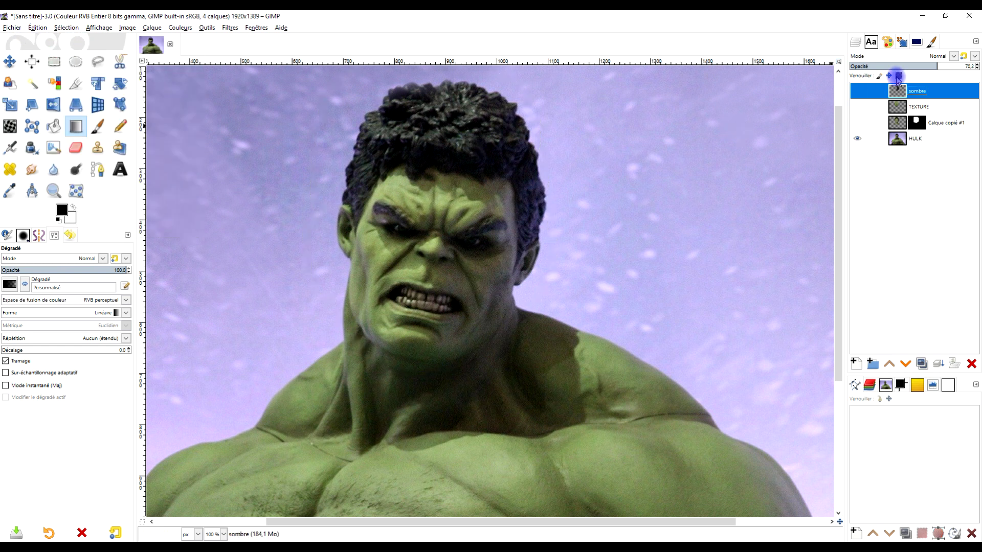
left_click(857, 91)
left_click(857, 107)
left_click(858, 123)
Show the Calque copié #1 head layer, target its layer mask, and choose the Paintbrush tool.
scroll(668, 173, "down", 2)
scroll(669, 173, "up", 2)
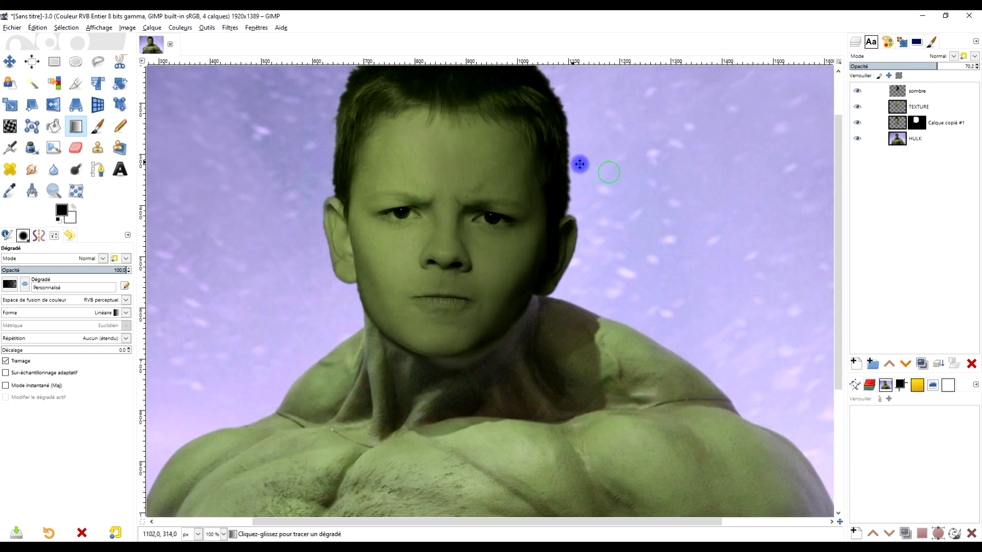
left_click(899, 97)
scroll(539, 333, "up", 2)
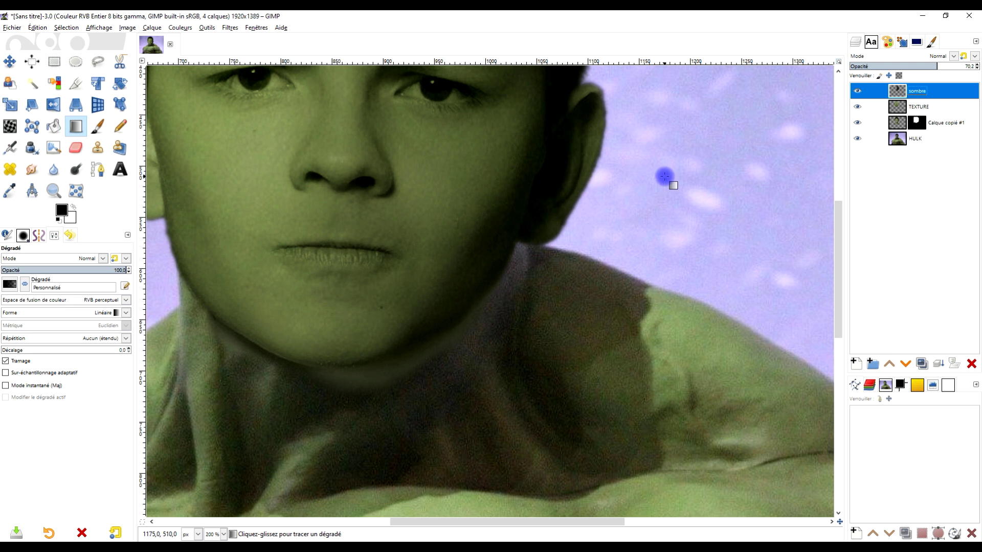
left_click(857, 122)
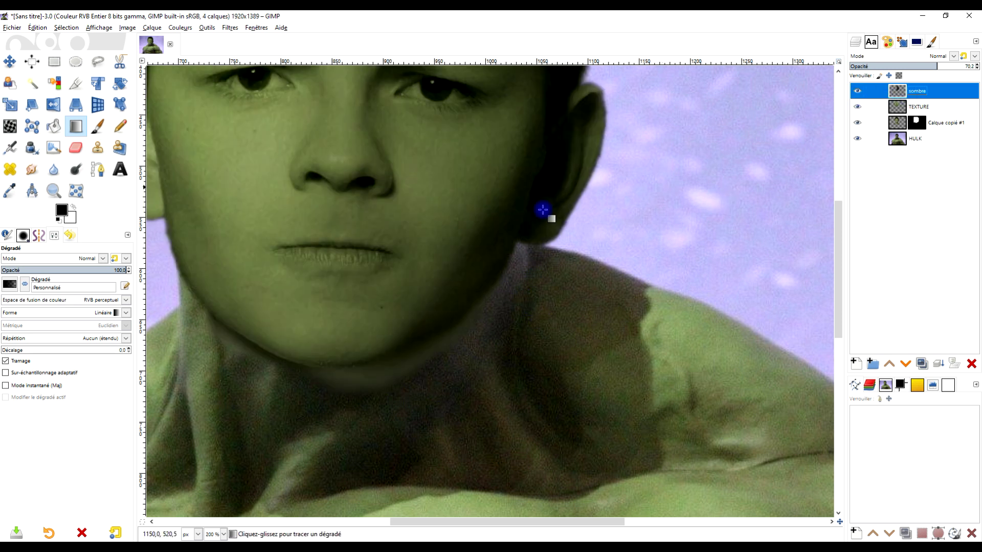
left_click(917, 123)
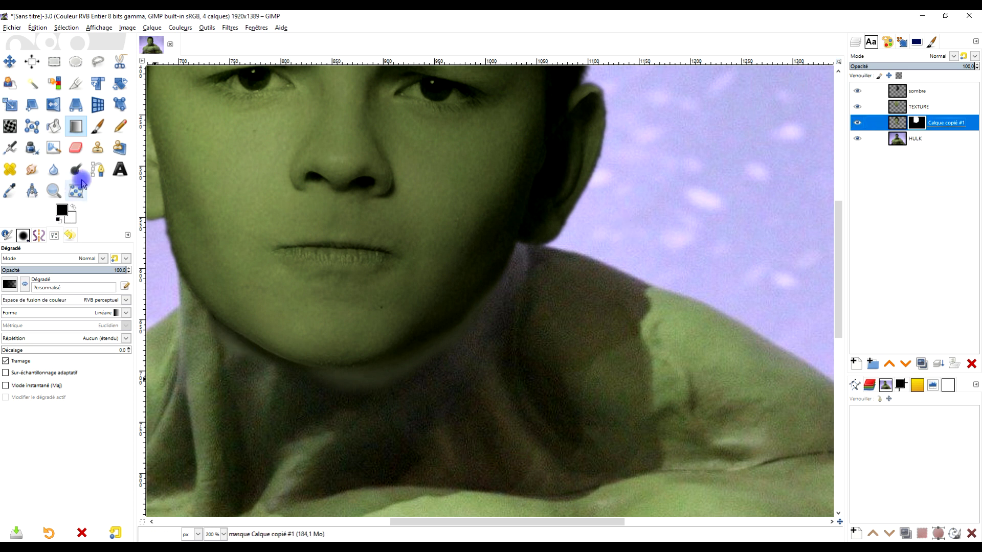
left_click(98, 128)
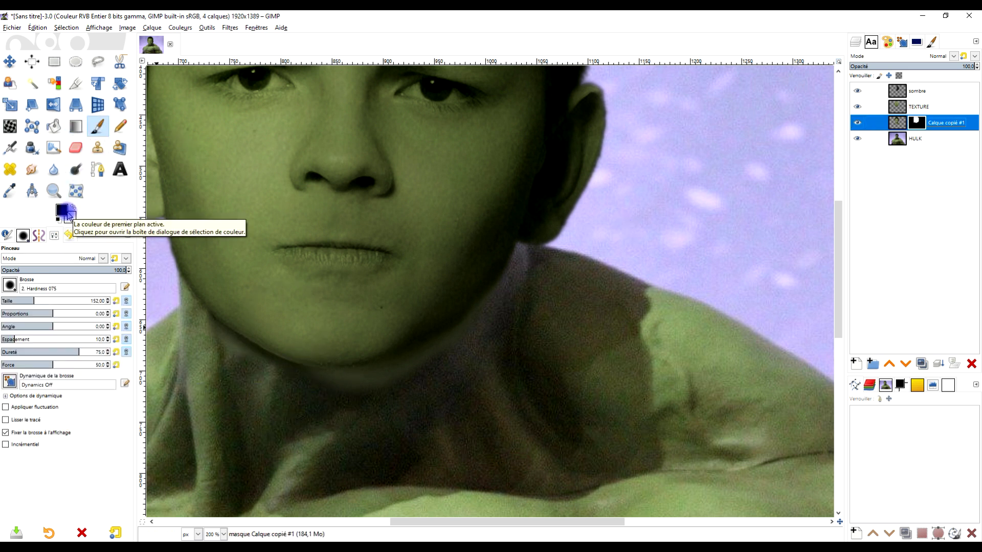
Reset colours to black and white and rename the boy's head layer to TÊTE.
key("d")
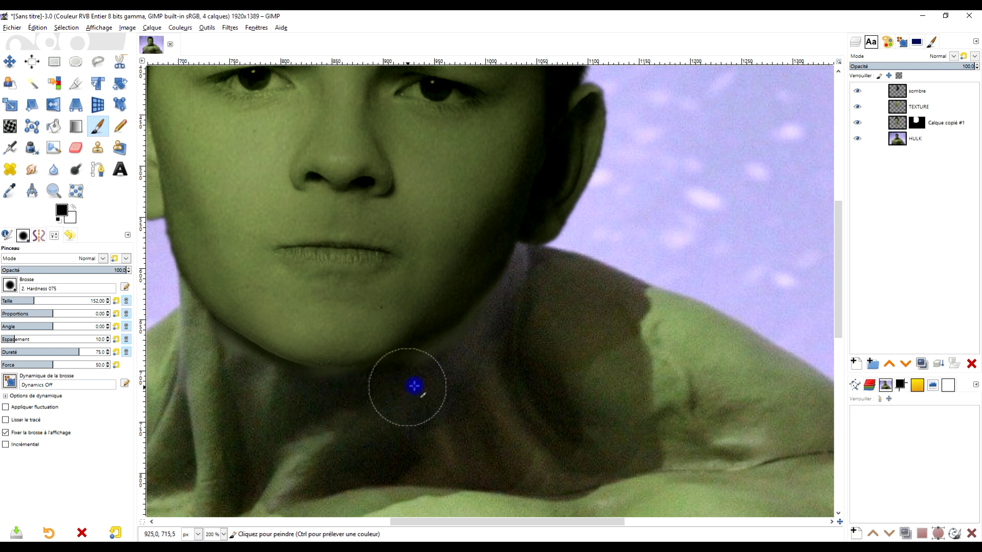
double_click(939, 123)
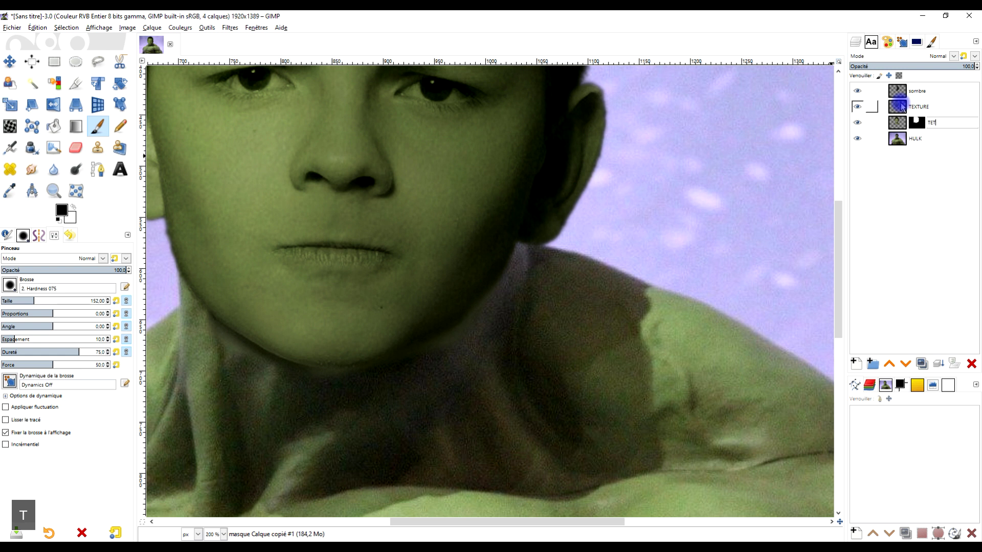
key("BackSpace")
key("BackSpace")
type("E")
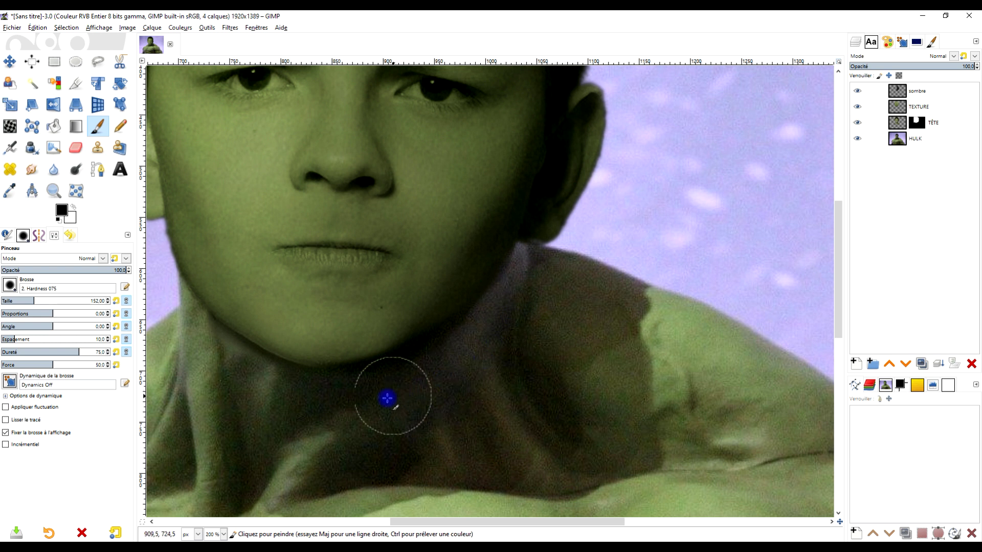
Select the TEXTURE layer, toggle its visibility to compare, and switch to the Eraser tool.
left_click(902, 110)
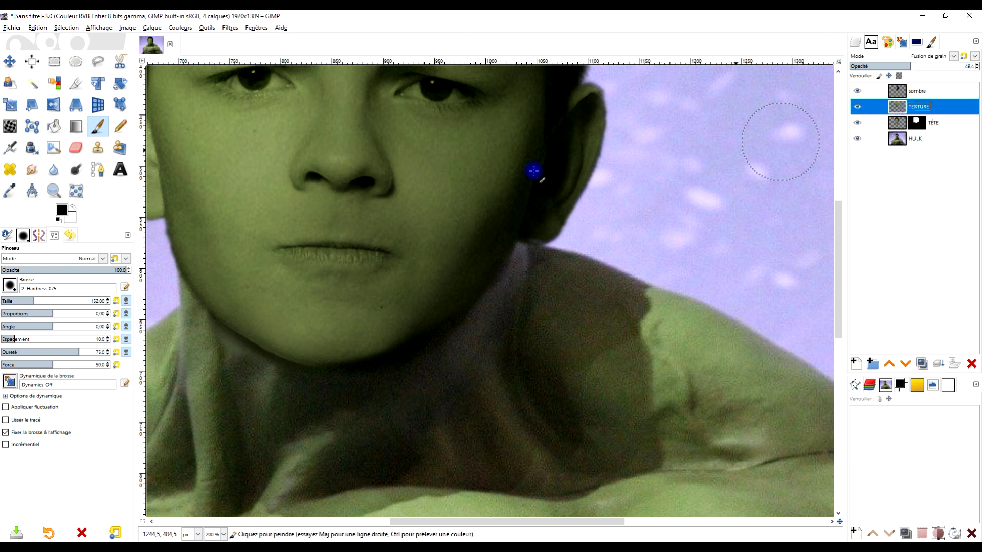
left_click(858, 107)
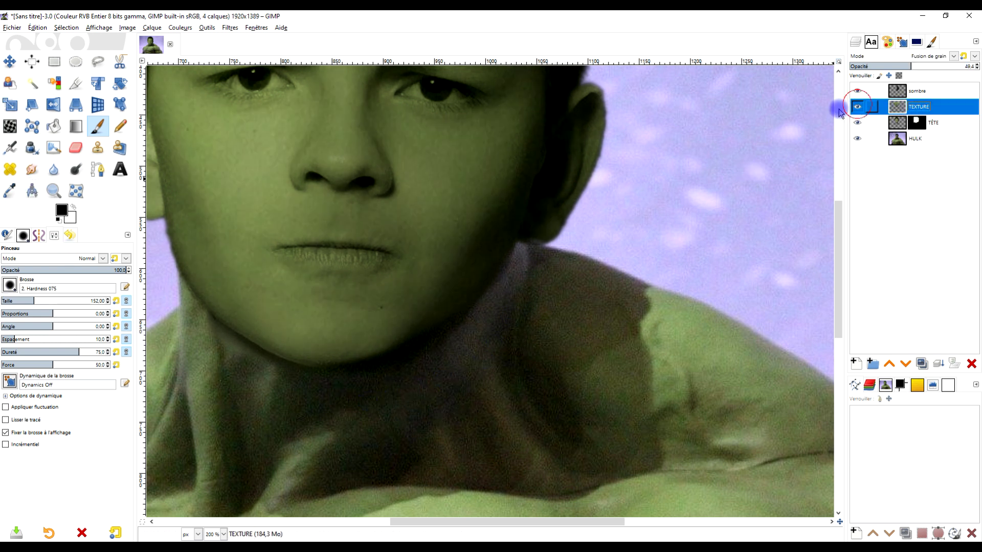
left_click(72, 149)
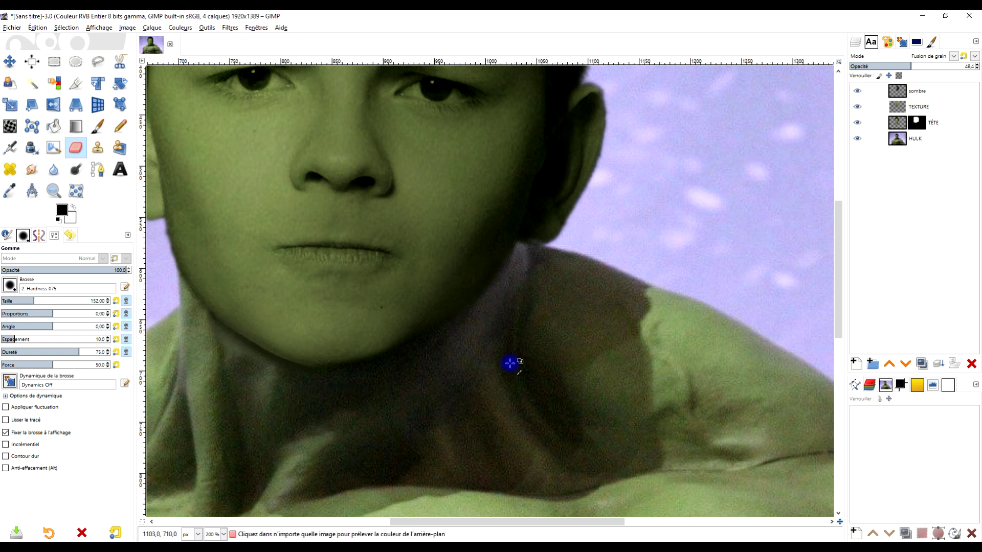
Frame the whole image with the Zoom tool and raise the sombre layer's opacity to about 83.
scroll(511, 361, "down", 2, "ctrl")
scroll(456, 344, "down", 1, "ctrl")
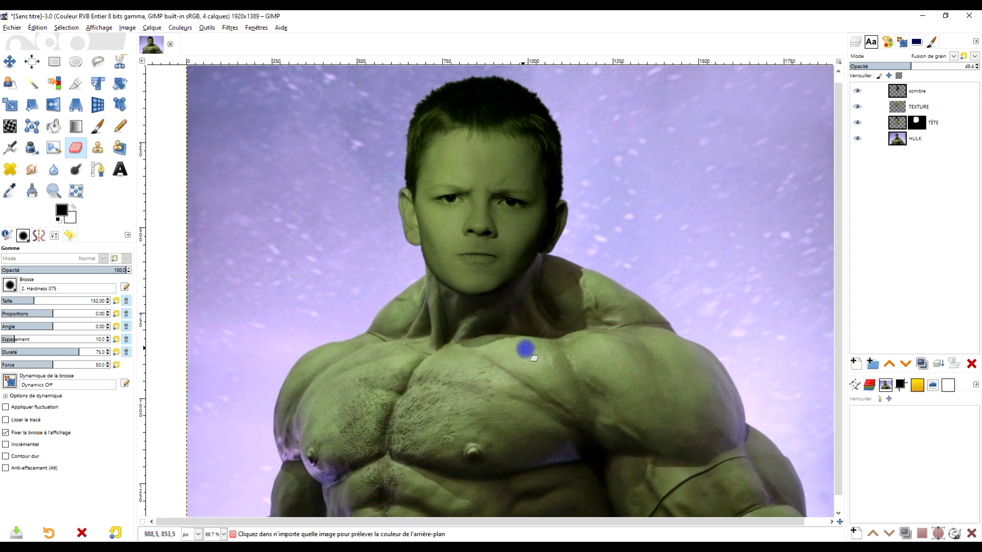
scroll(519, 357, "down", 1, "ctrl")
scroll(519, 358, "up", 1, "ctrl")
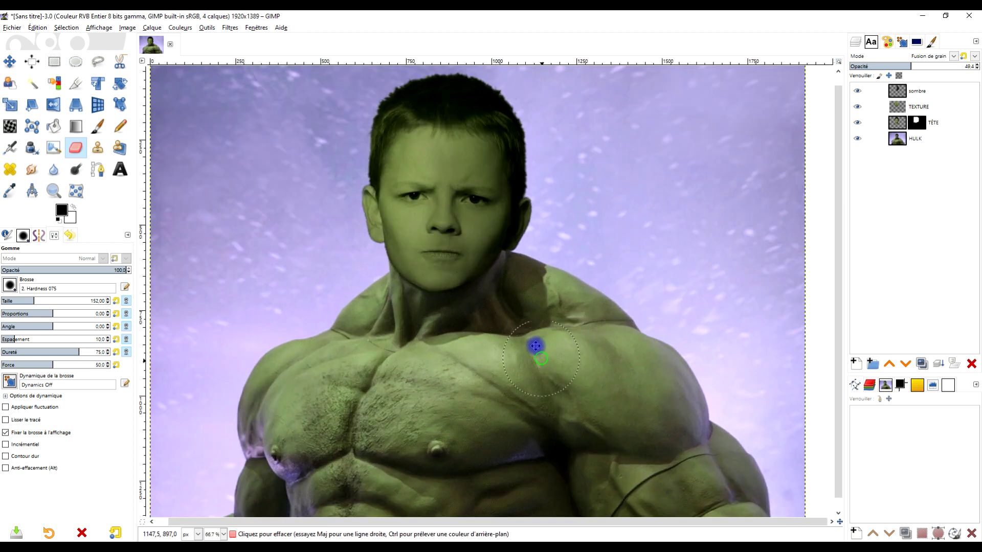
scroll(536, 346, "down", 1, "ctrl")
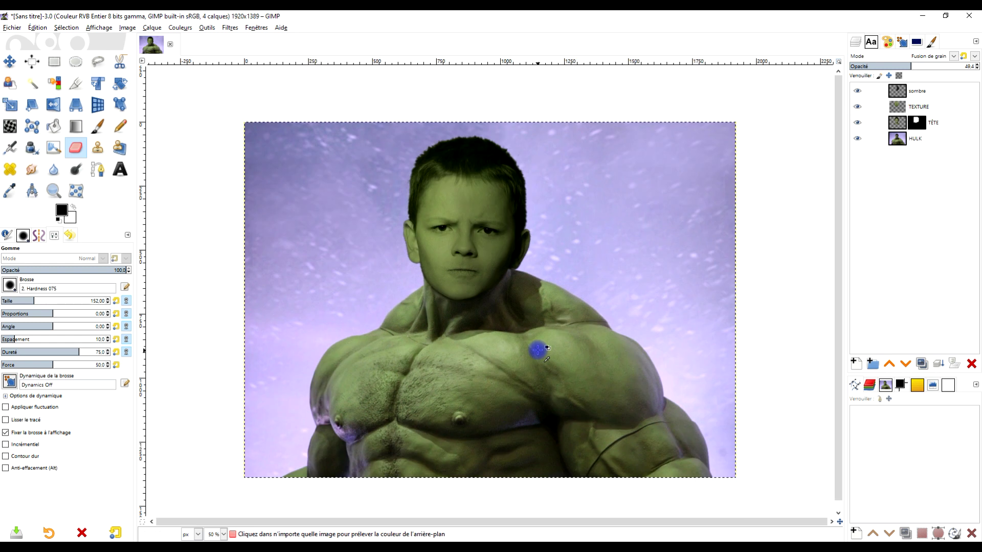
left_click(57, 193)
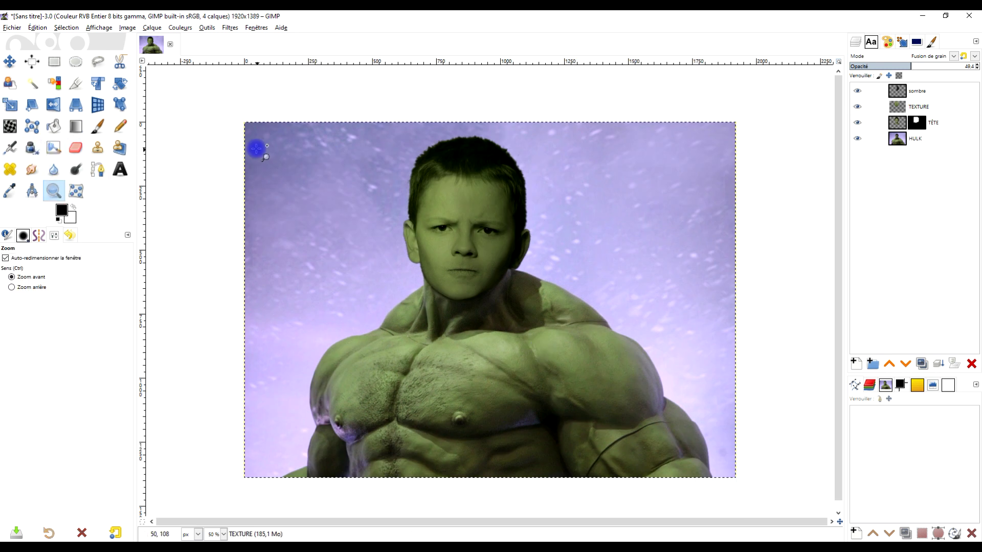
mouse_move(238, 117)
left_mouse_down()
mouse_move(739, 489)
mouse_move(745, 483)
left_mouse_up()
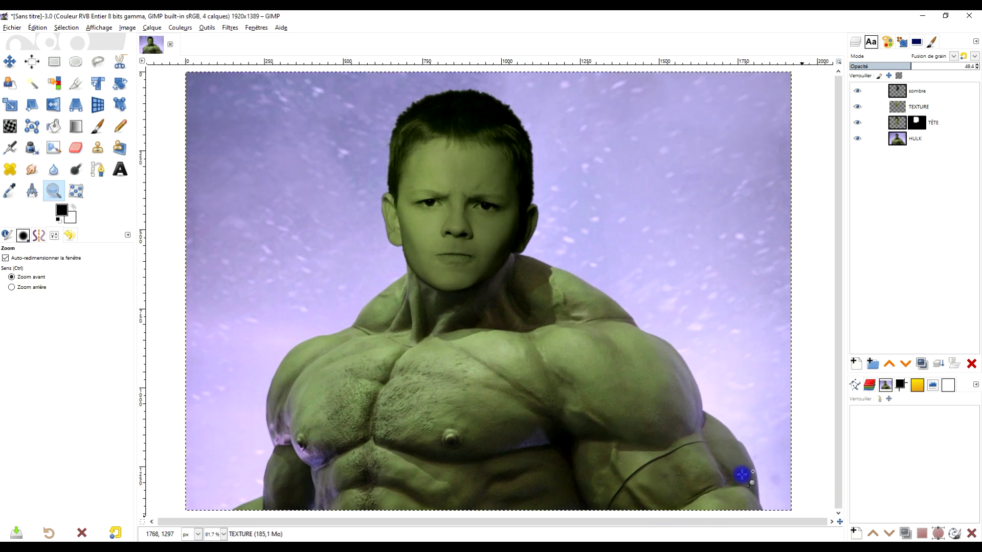
left_click(944, 92)
left_click_drag(939, 66, 958, 66)
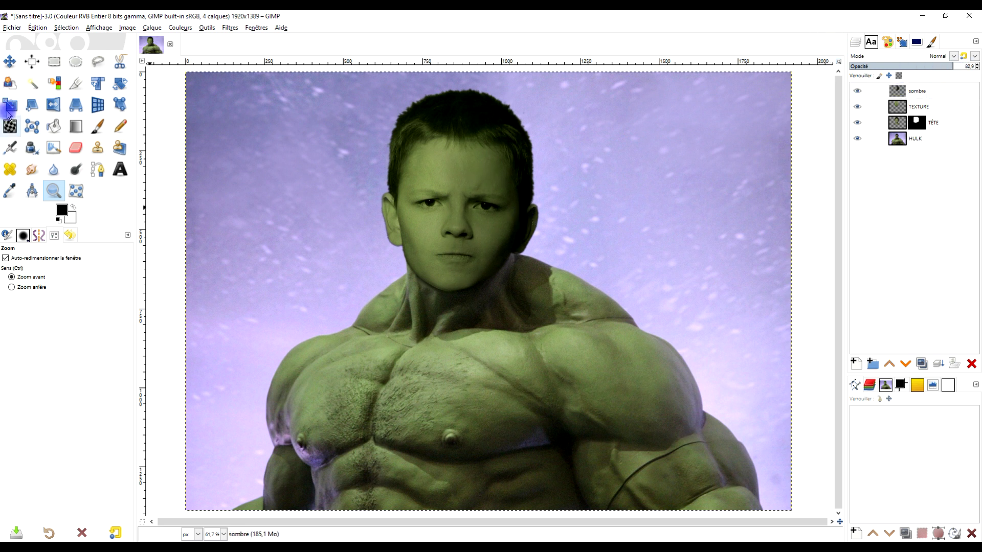
Smudge the sombre shading near the boy's lips and chin at 100% view.
left_click(34, 178)
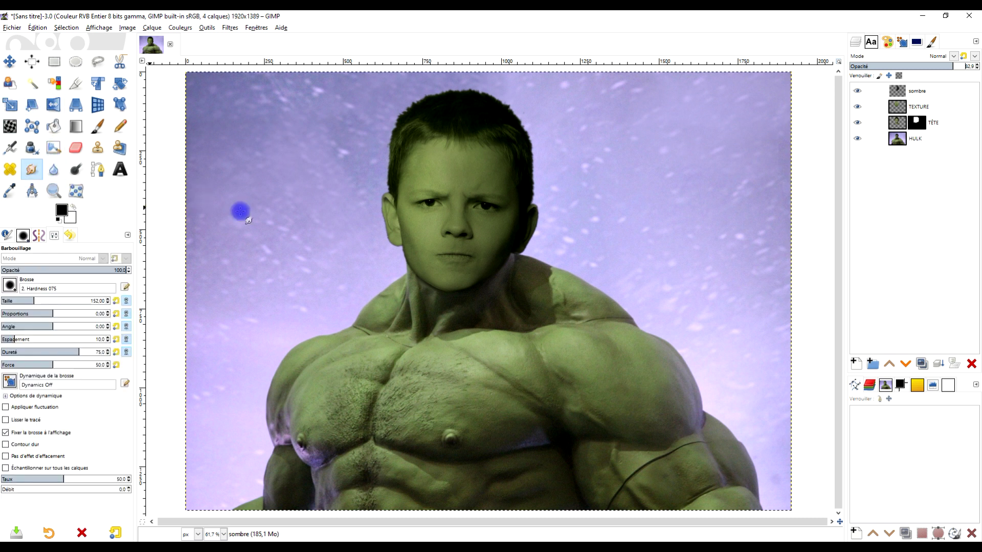
left_click(877, 92)
key("1")
scroll(429, 297, "up", 1, "ctrl")
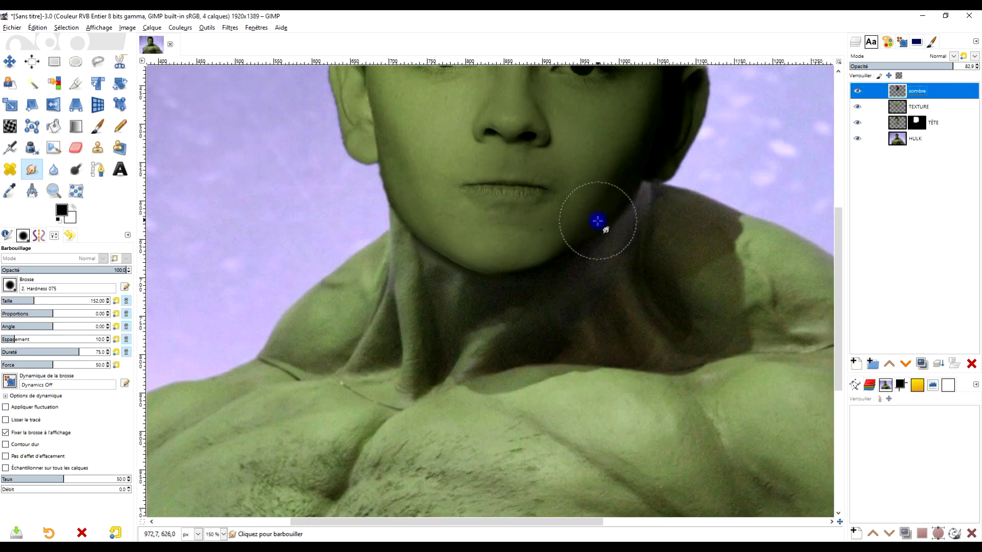
scroll(598, 221, "up", 2)
left_click_drag(486, 258, 440, 254)
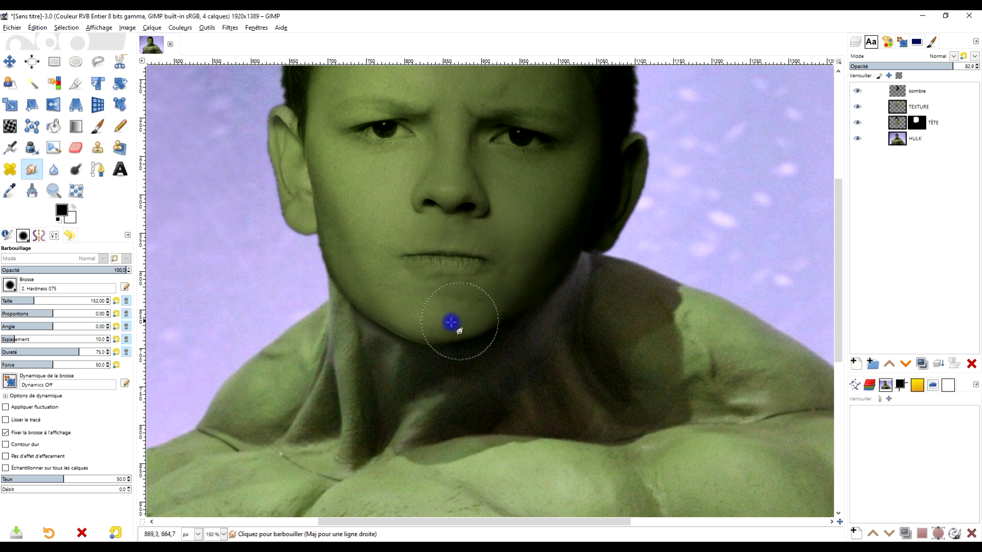
Smooth the shading across the forehead and ease the sombre layer's opacity to 80.4.
scroll(566, 285, "up", 1)
scroll(525, 186, "up", 2)
mouse_move(526, 186)
left_mouse_down()
mouse_move(467, 121)
mouse_move(515, 168)
mouse_move(386, 144)
mouse_move(485, 133)
mouse_move(351, 169)
mouse_move(429, 175)
mouse_move(362, 198)
mouse_move(450, 298)
mouse_move(445, 316)
mouse_move(385, 254)
mouse_move(377, 306)
mouse_move(415, 281)
mouse_move(403, 234)
mouse_move(382, 296)
mouse_move(388, 287)
mouse_move(392, 375)
mouse_move(348, 355)
mouse_move(381, 360)
mouse_move(394, 375)
mouse_move(361, 391)
left_mouse_up()
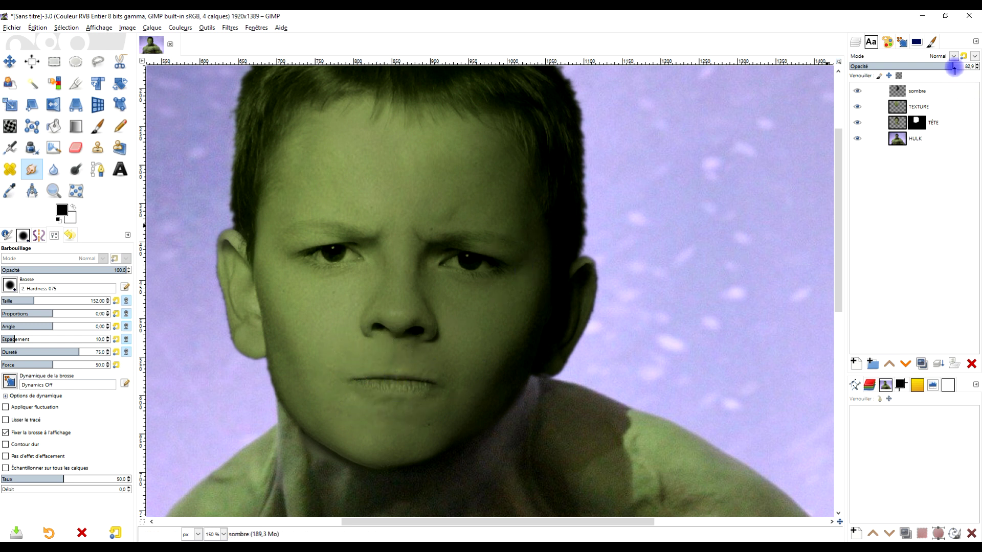
left_click_drag(966, 67, 950, 67)
scroll(547, 332, "down", 2, "ctrl")
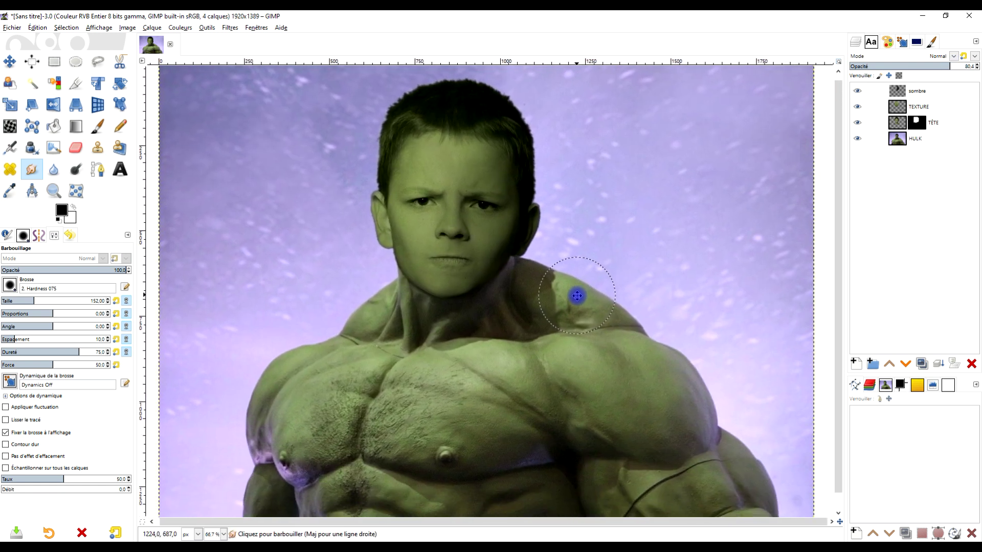
scroll(576, 296, "down", 1, "ctrl")
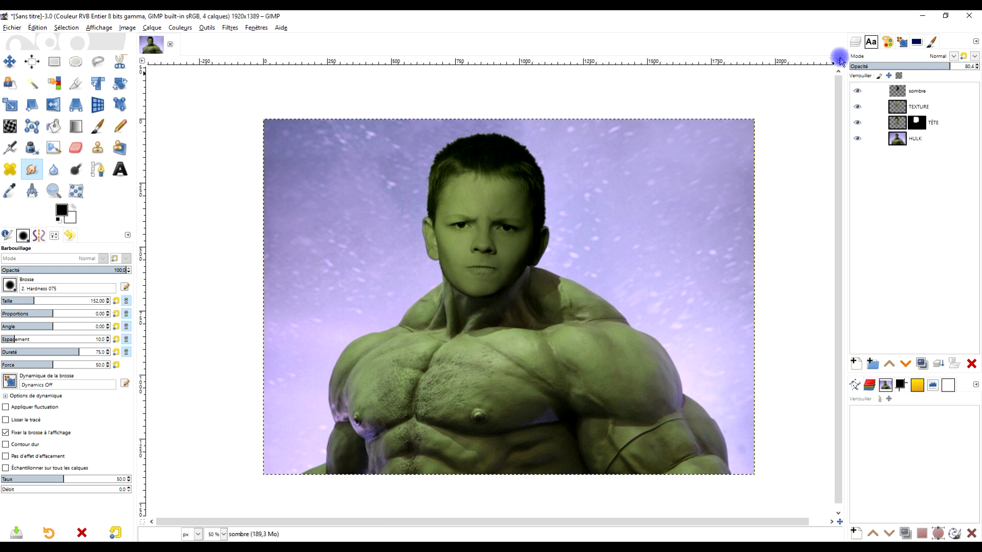
Zoom to fit the finished Hulk composite in the window.
left_click(838, 62)
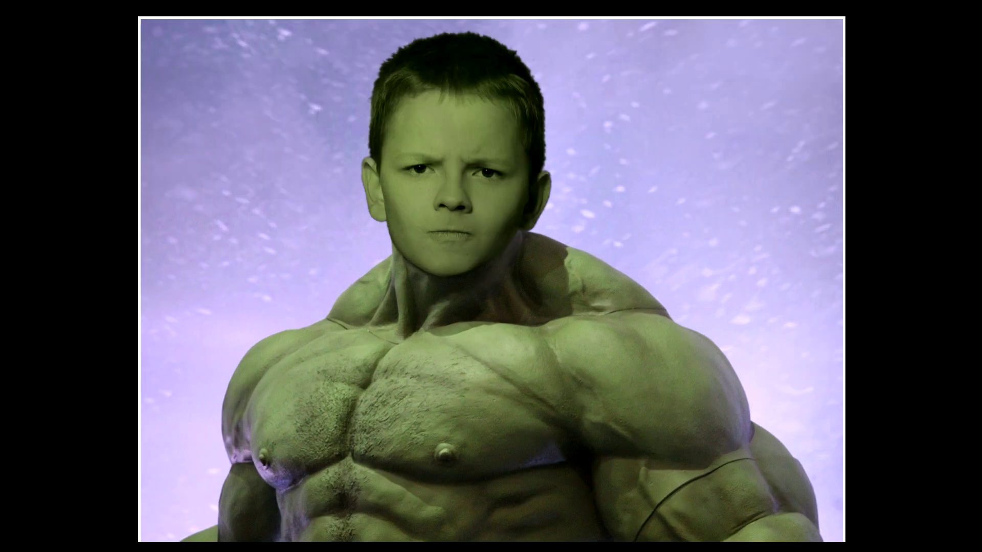